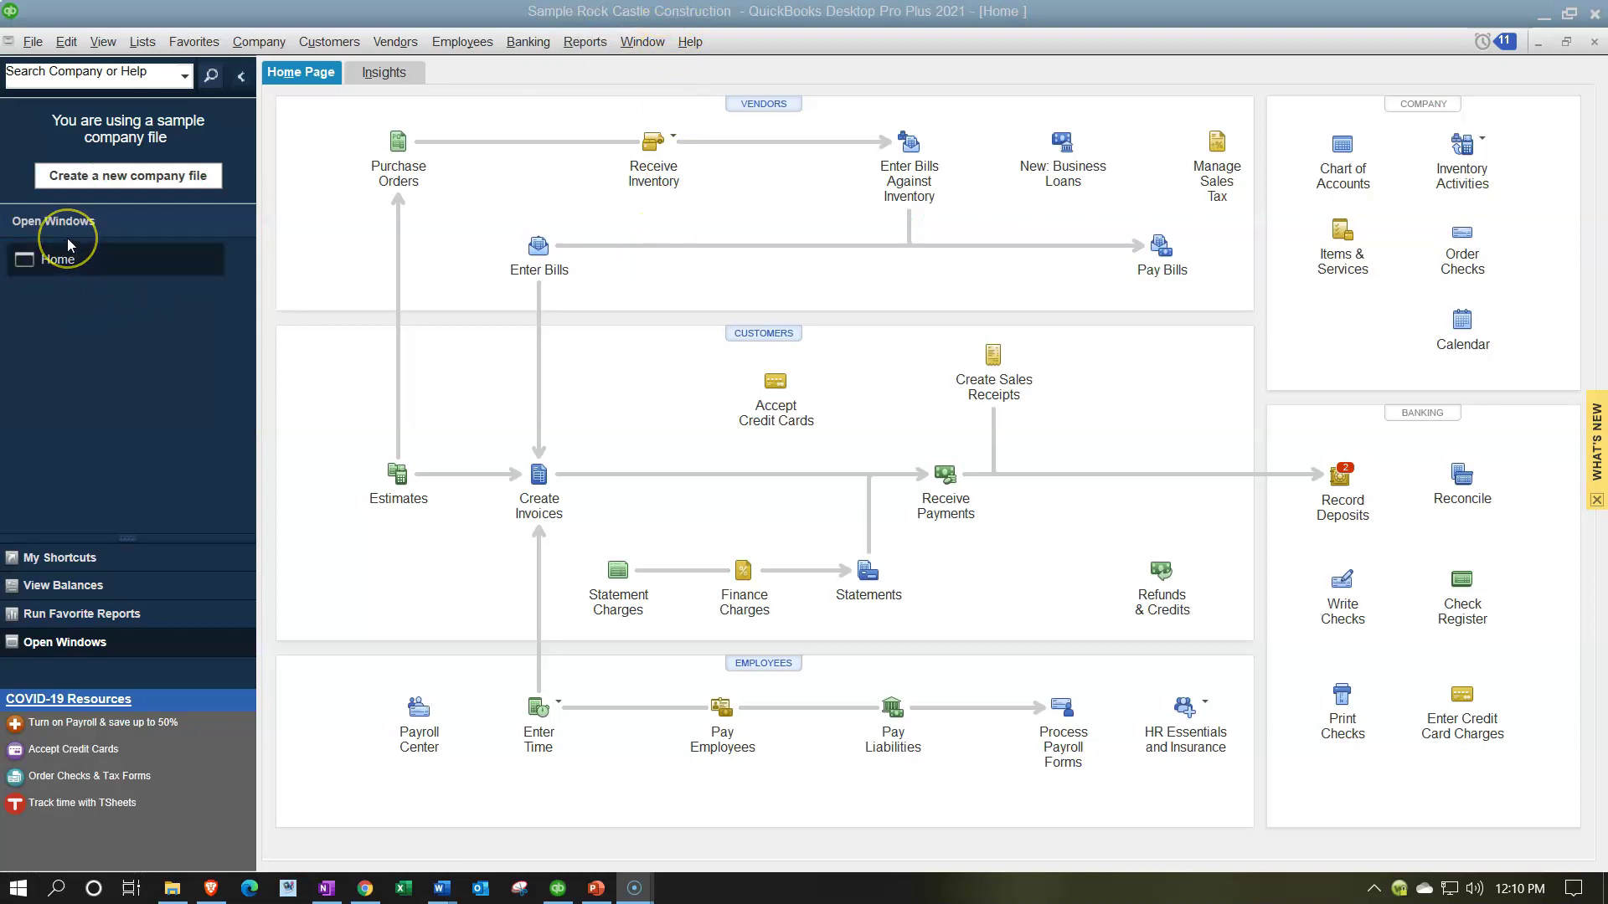
# - Show the list of open windows and open the sample company's chart of accounts
pyautogui.click(102, 44)
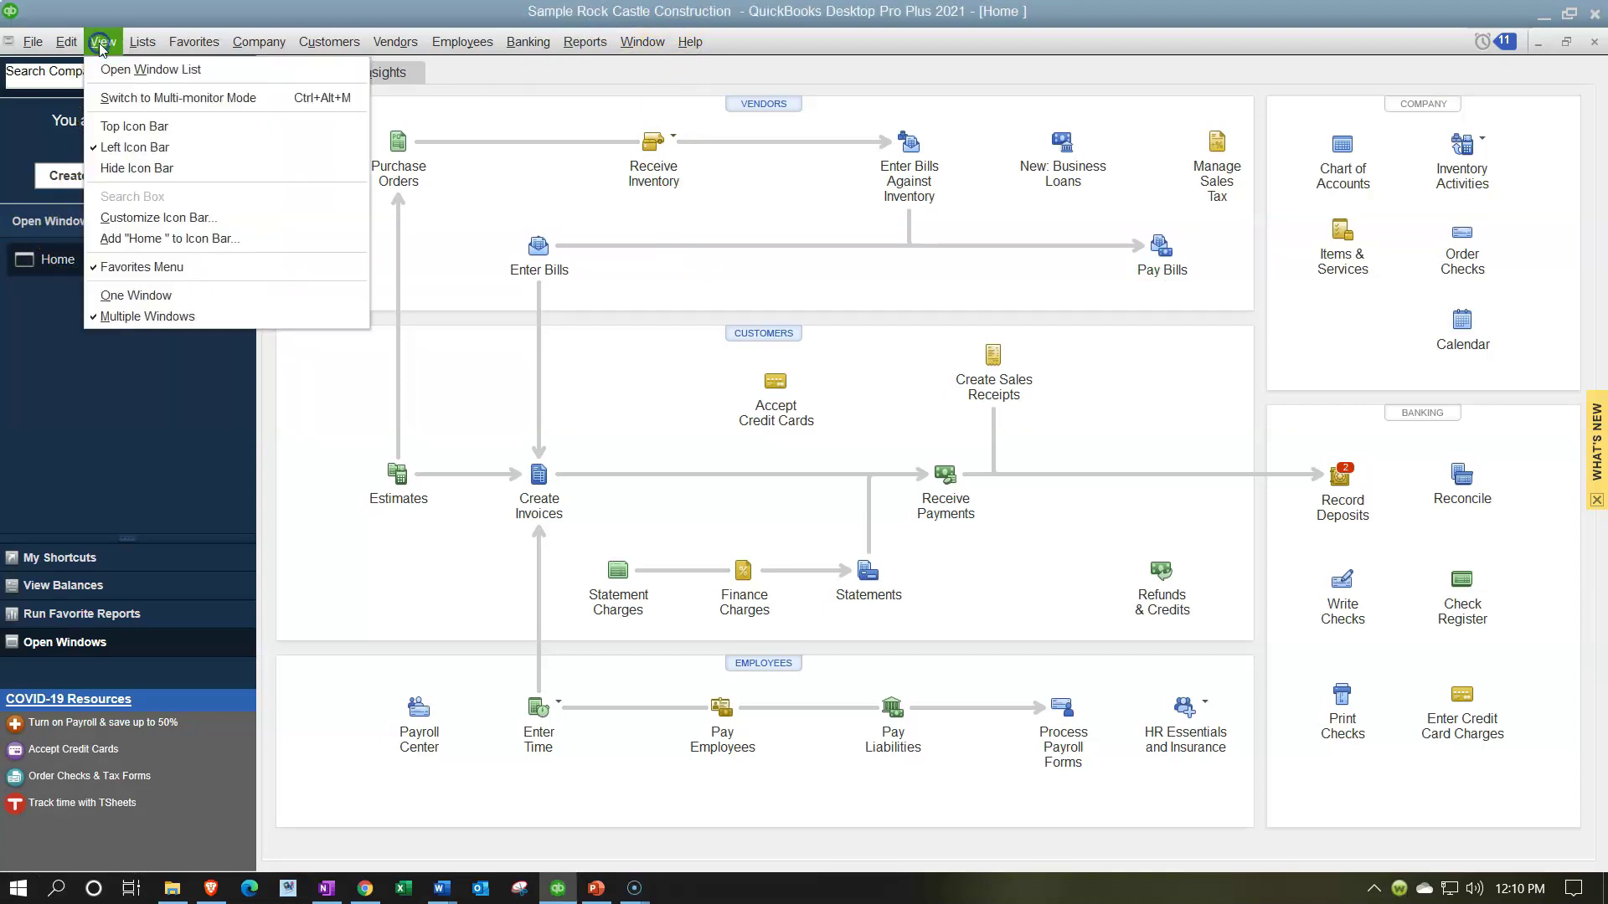
pyautogui.click(162, 76)
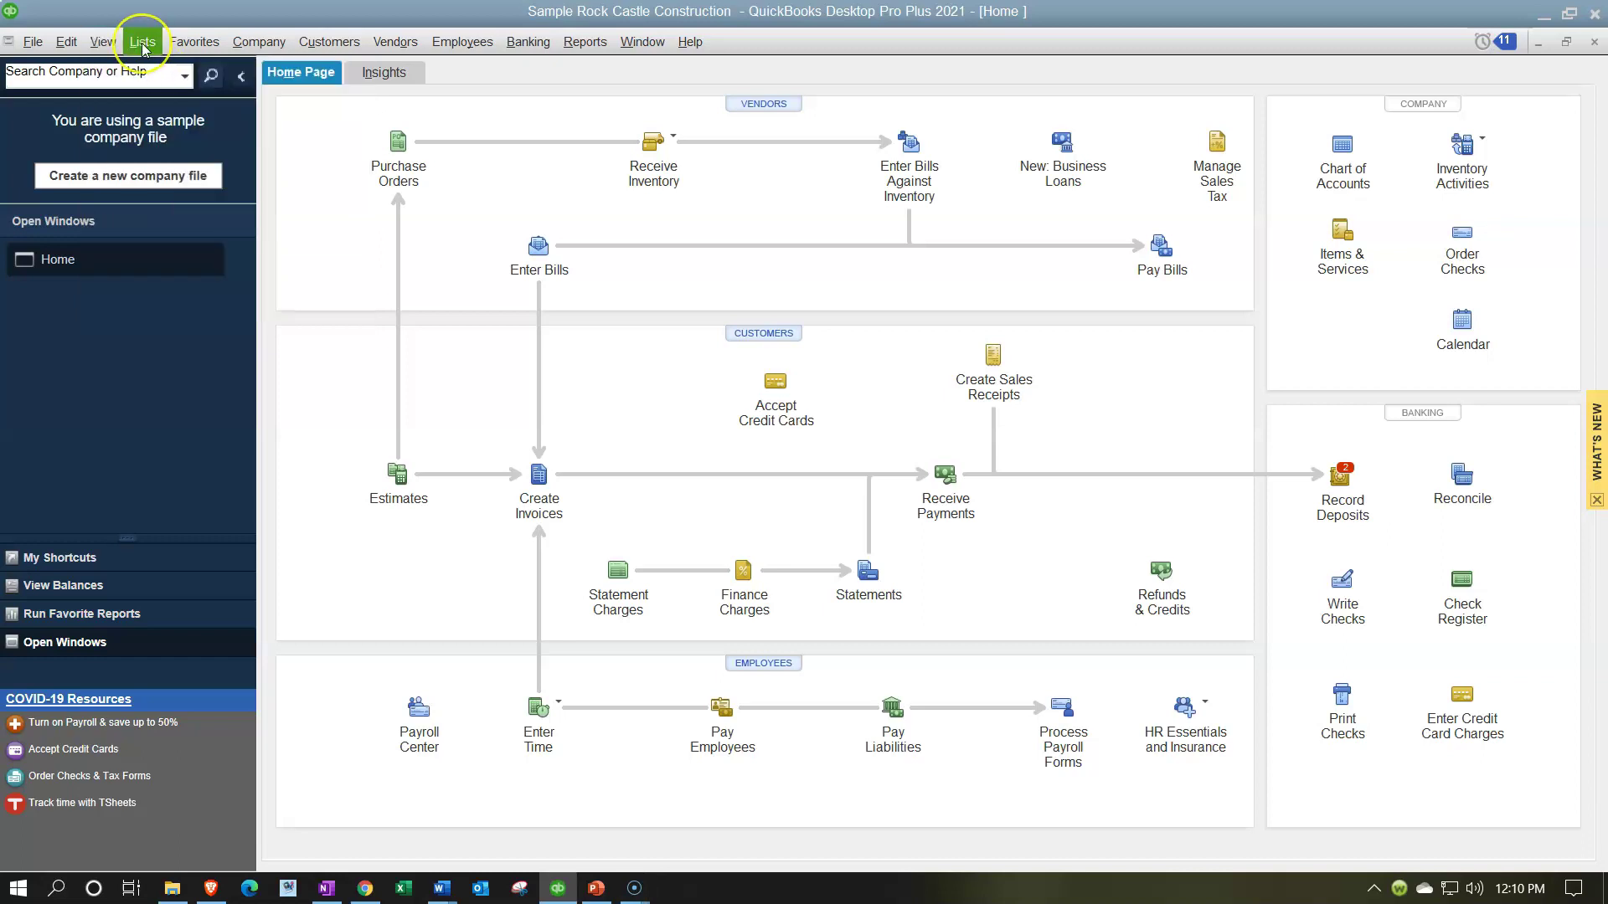
pyautogui.click(143, 47)
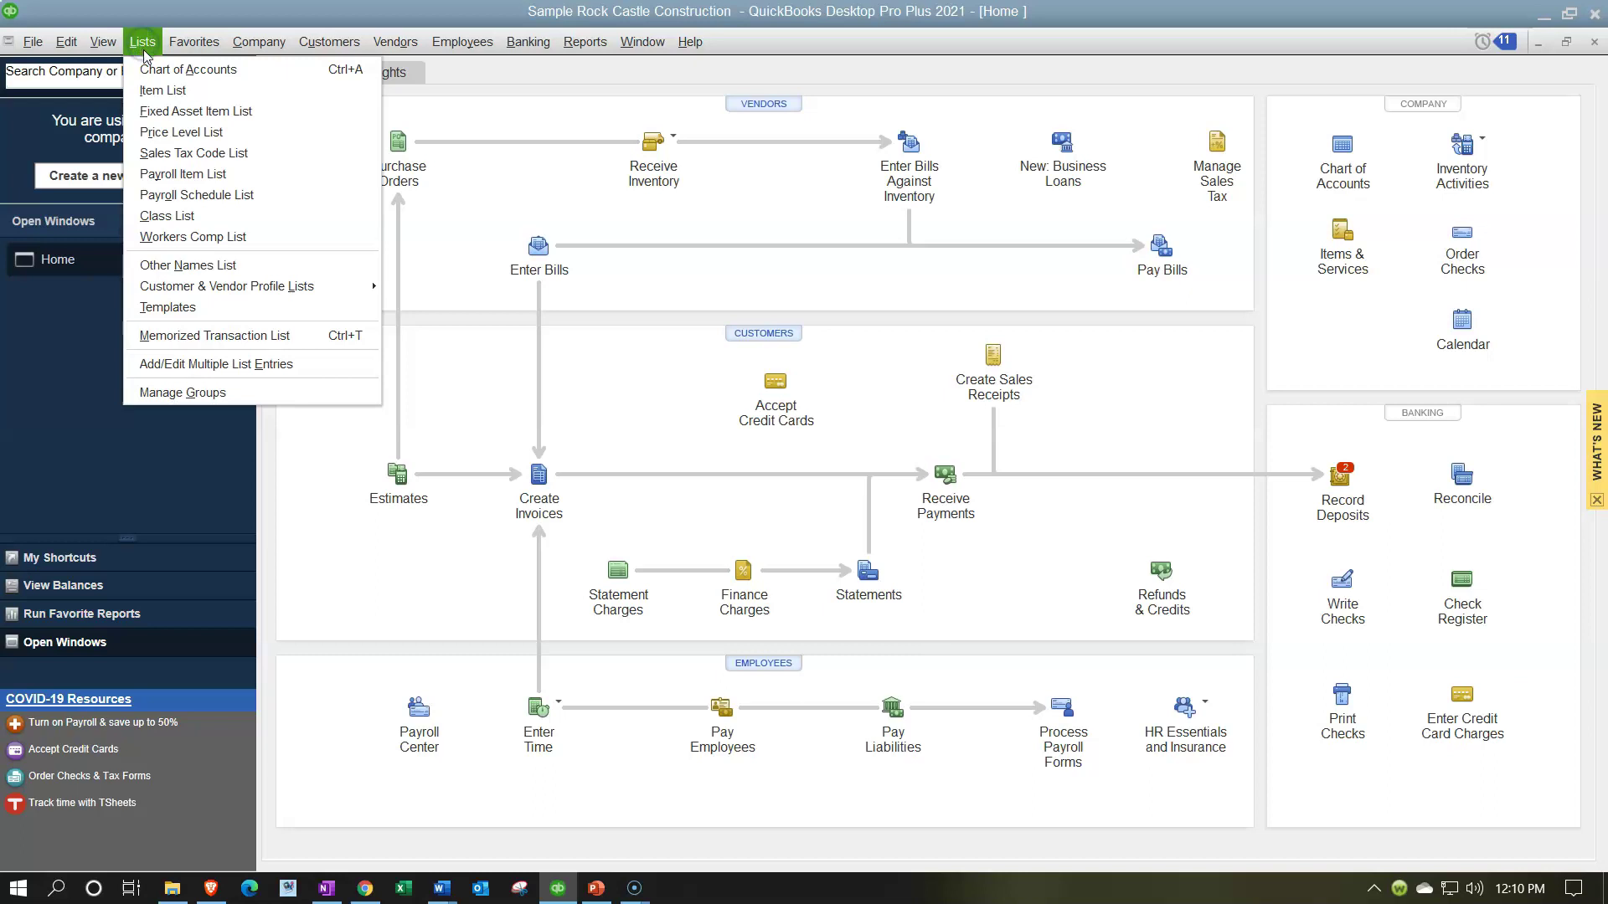
pyautogui.click(181, 72)
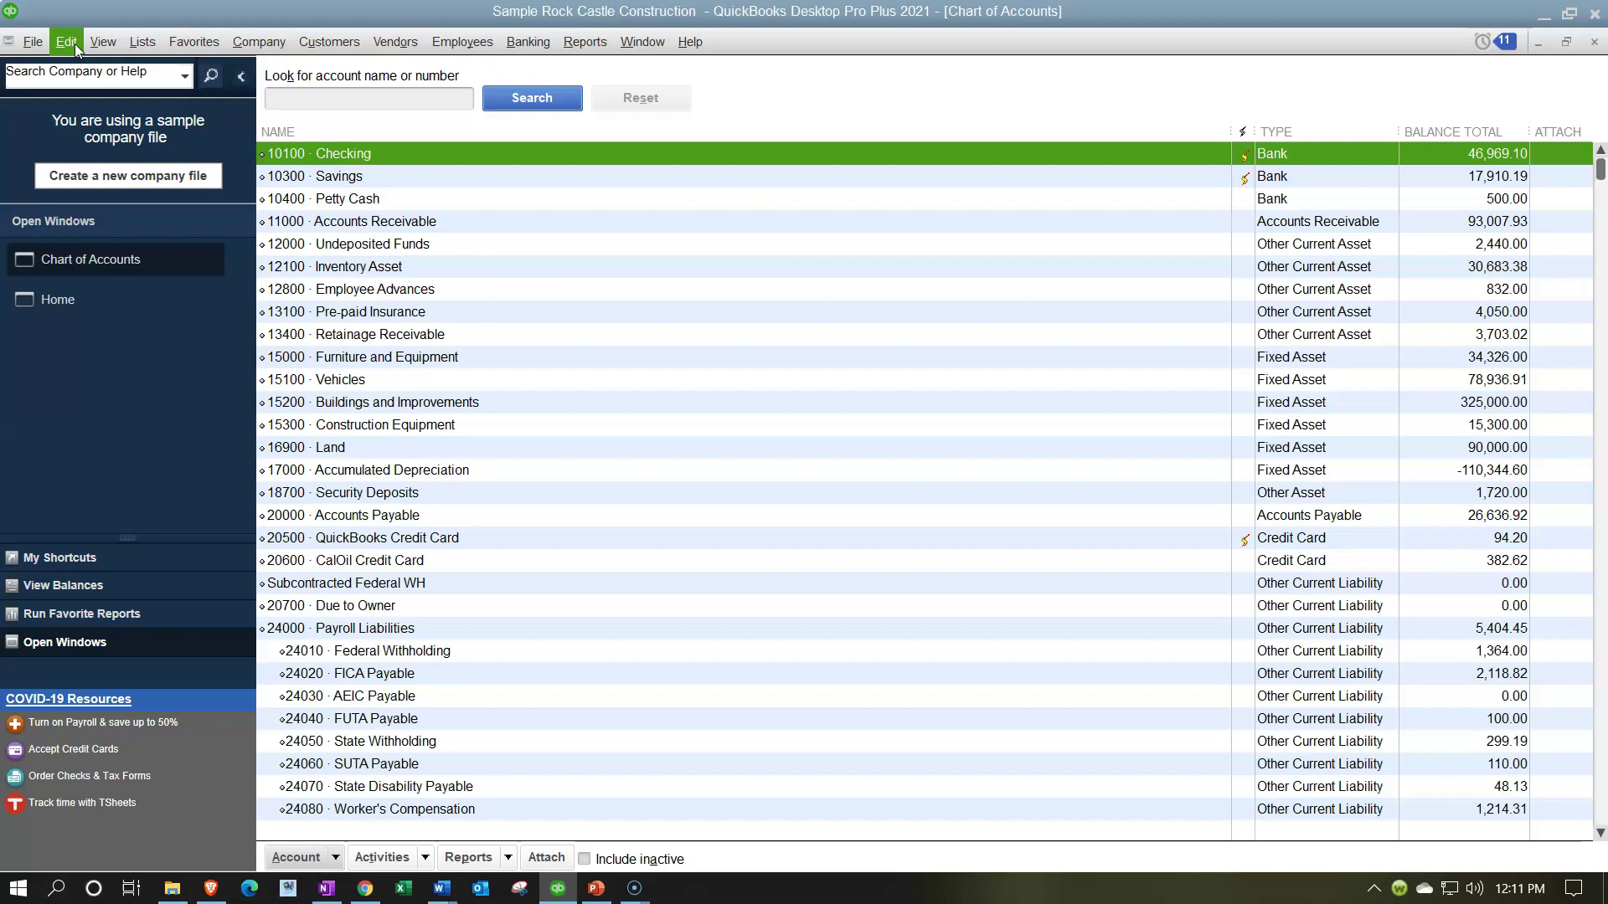
# - Switch to the Account Numbers document in Word, review the number range for each account type, and return to QuickBooks
pyautogui.click(451, 897)
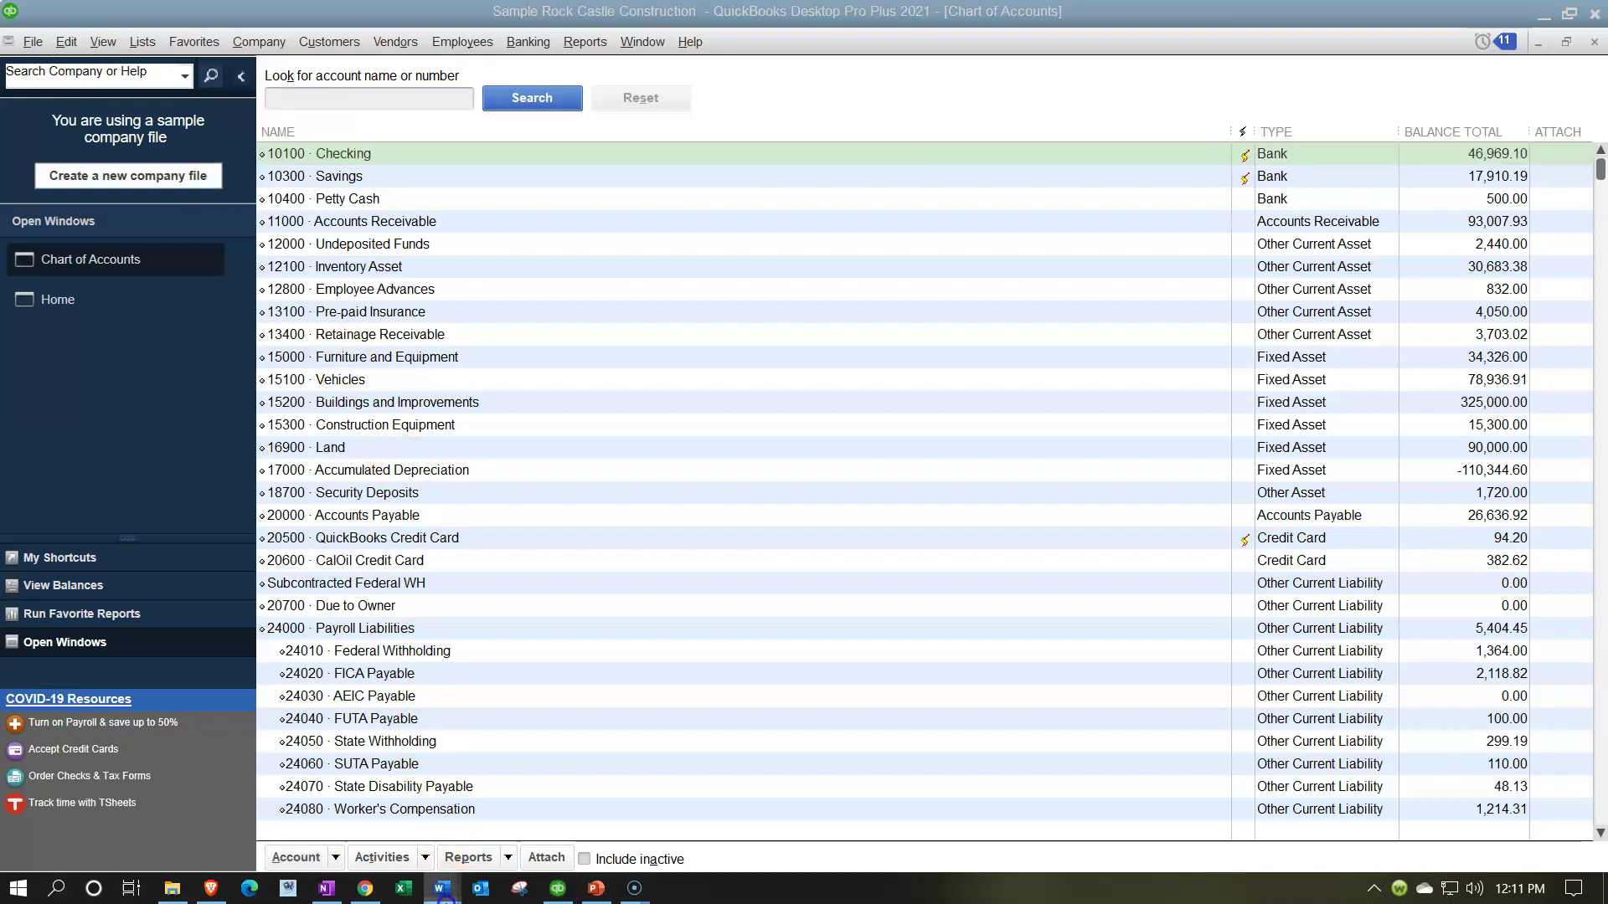
pyautogui.click(412, 834)
pyautogui.click(635, 463)
pyautogui.click(635, 442)
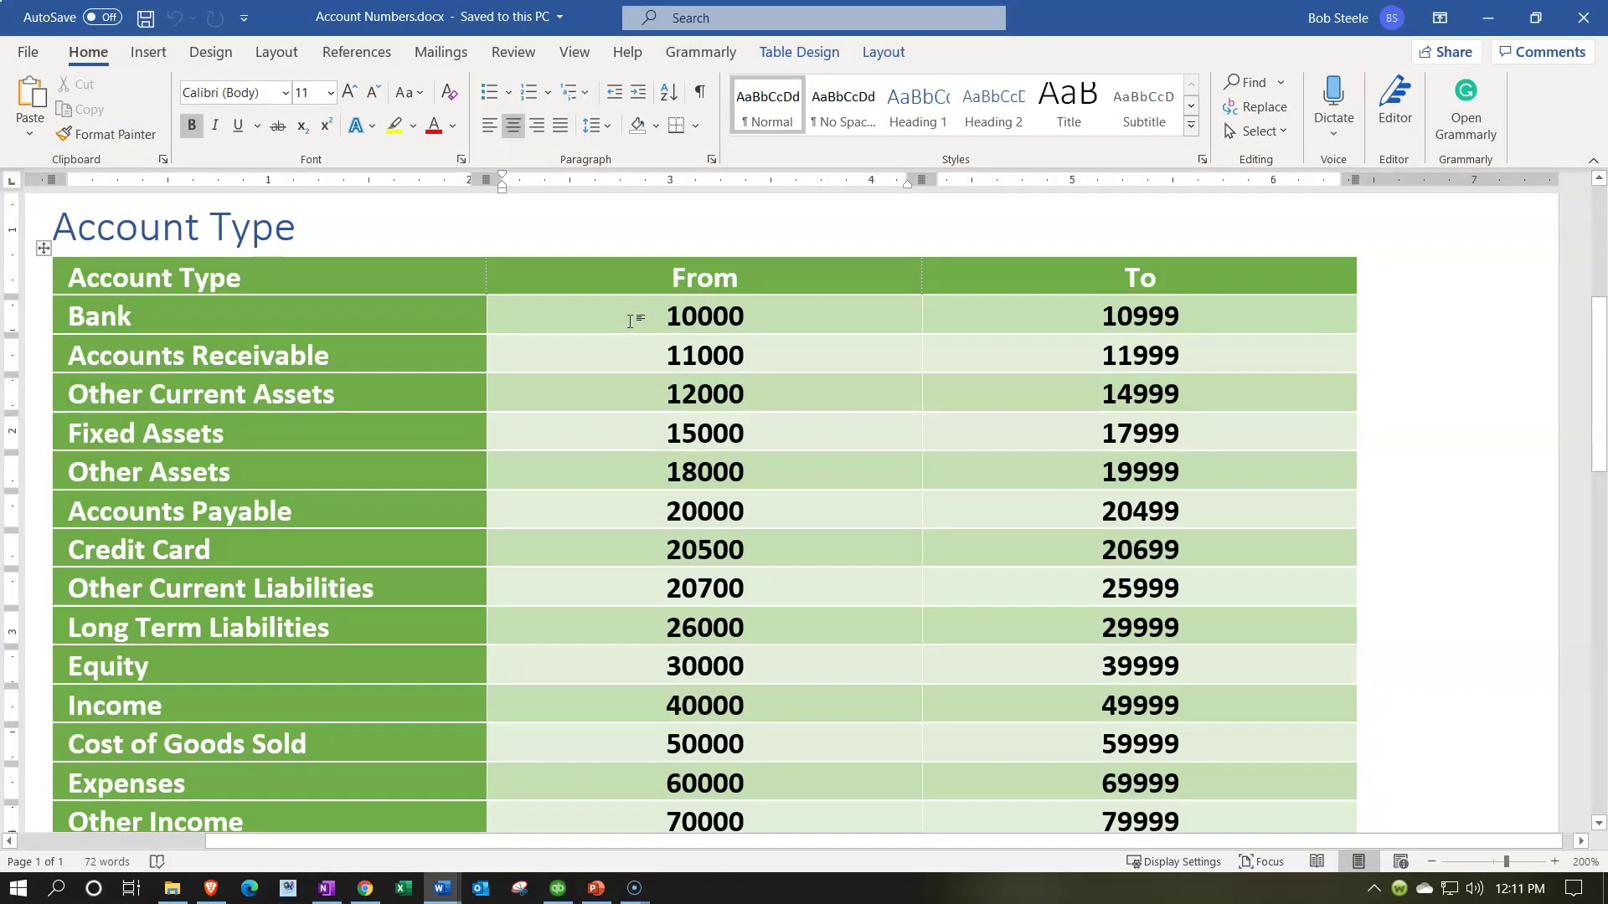
pyautogui.scroll(-2, 630, 320)
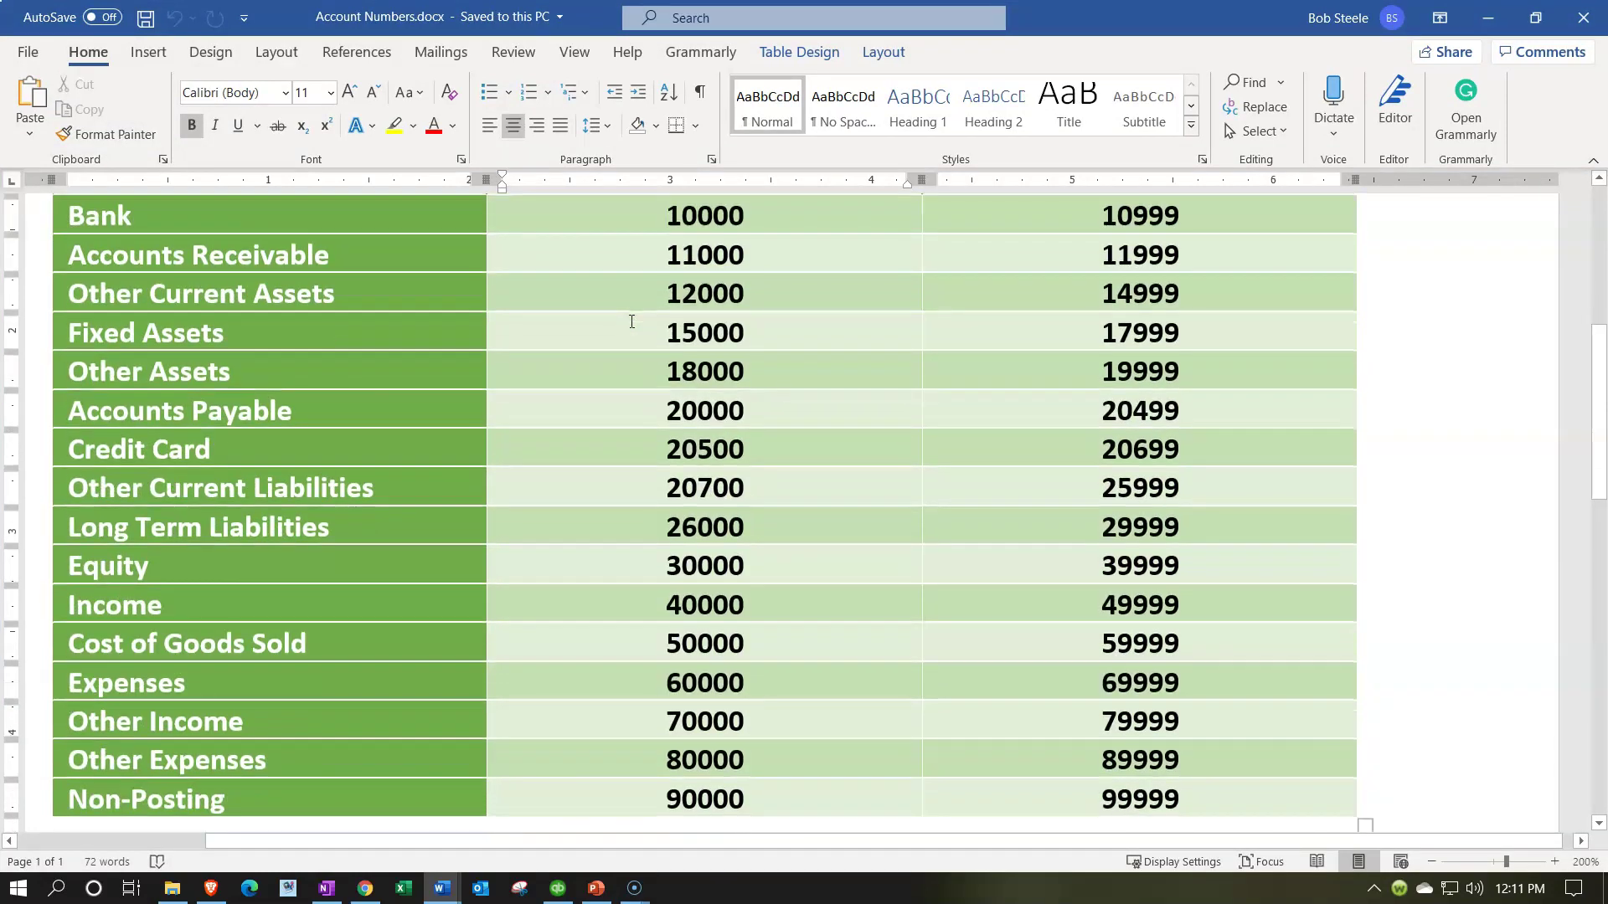
pyautogui.click(632, 321)
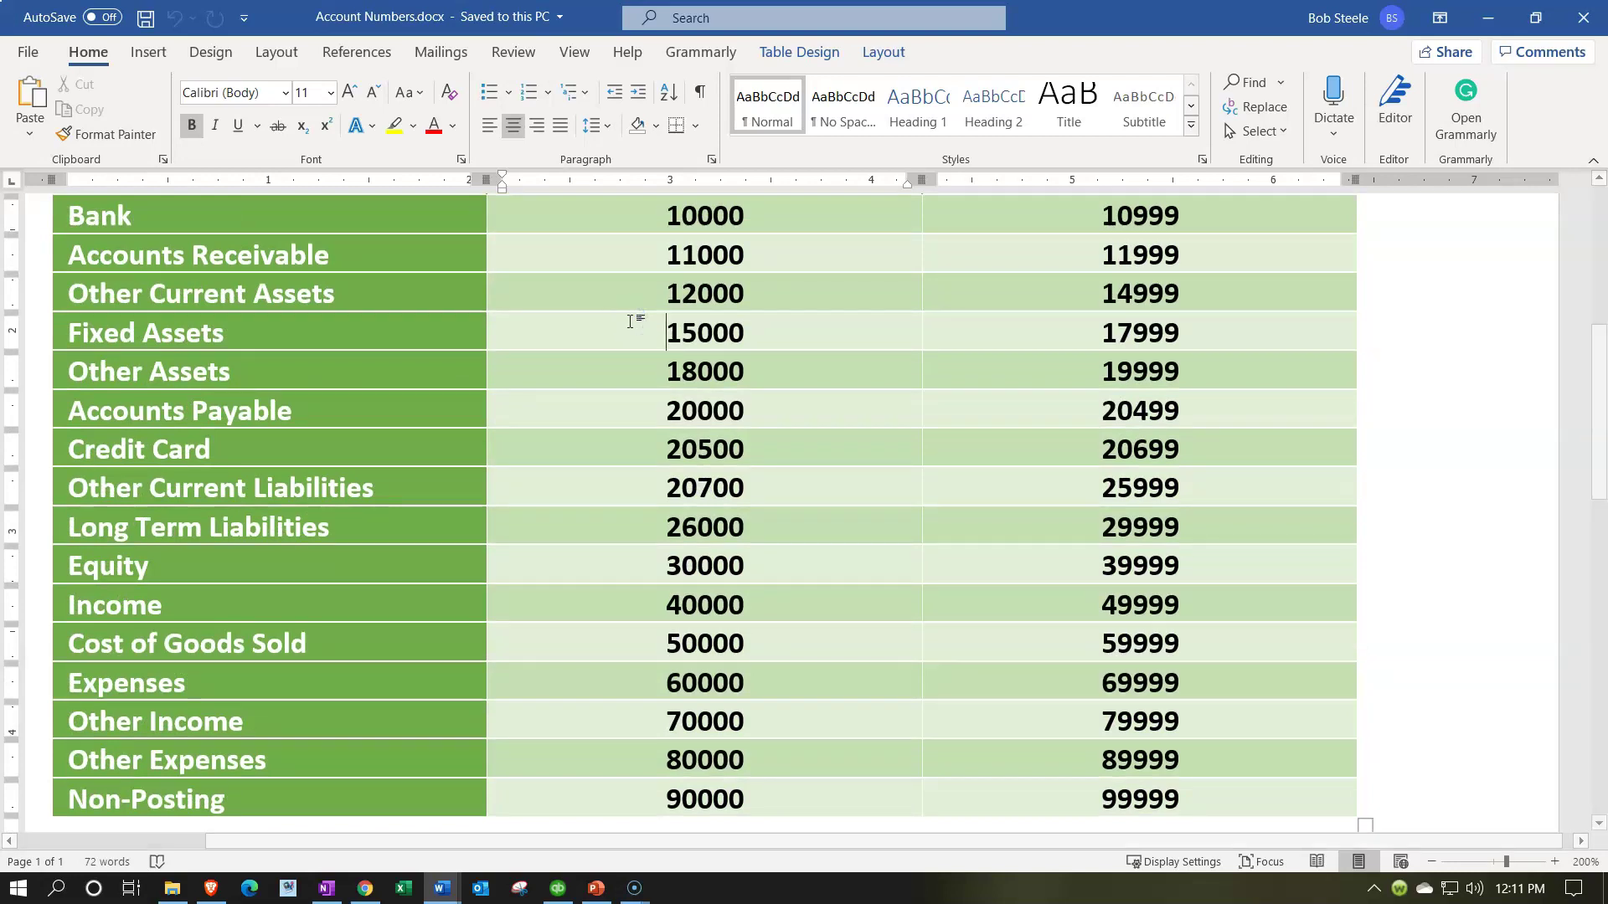
pyautogui.scroll(1, 632, 322)
pyautogui.click(630, 329)
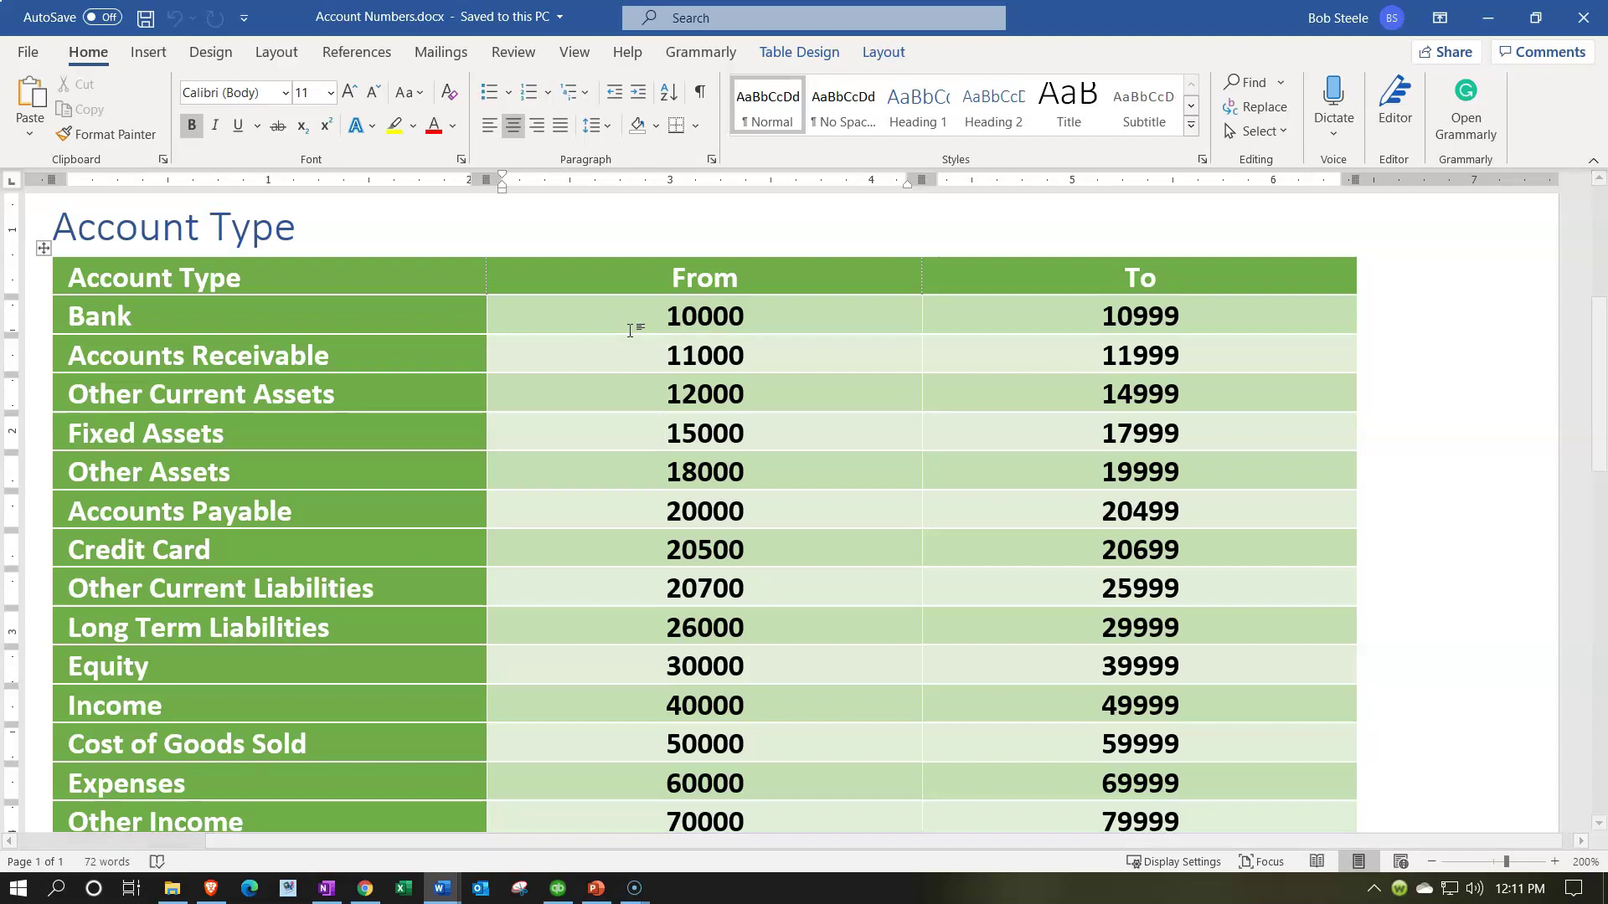
pyautogui.click(656, 499)
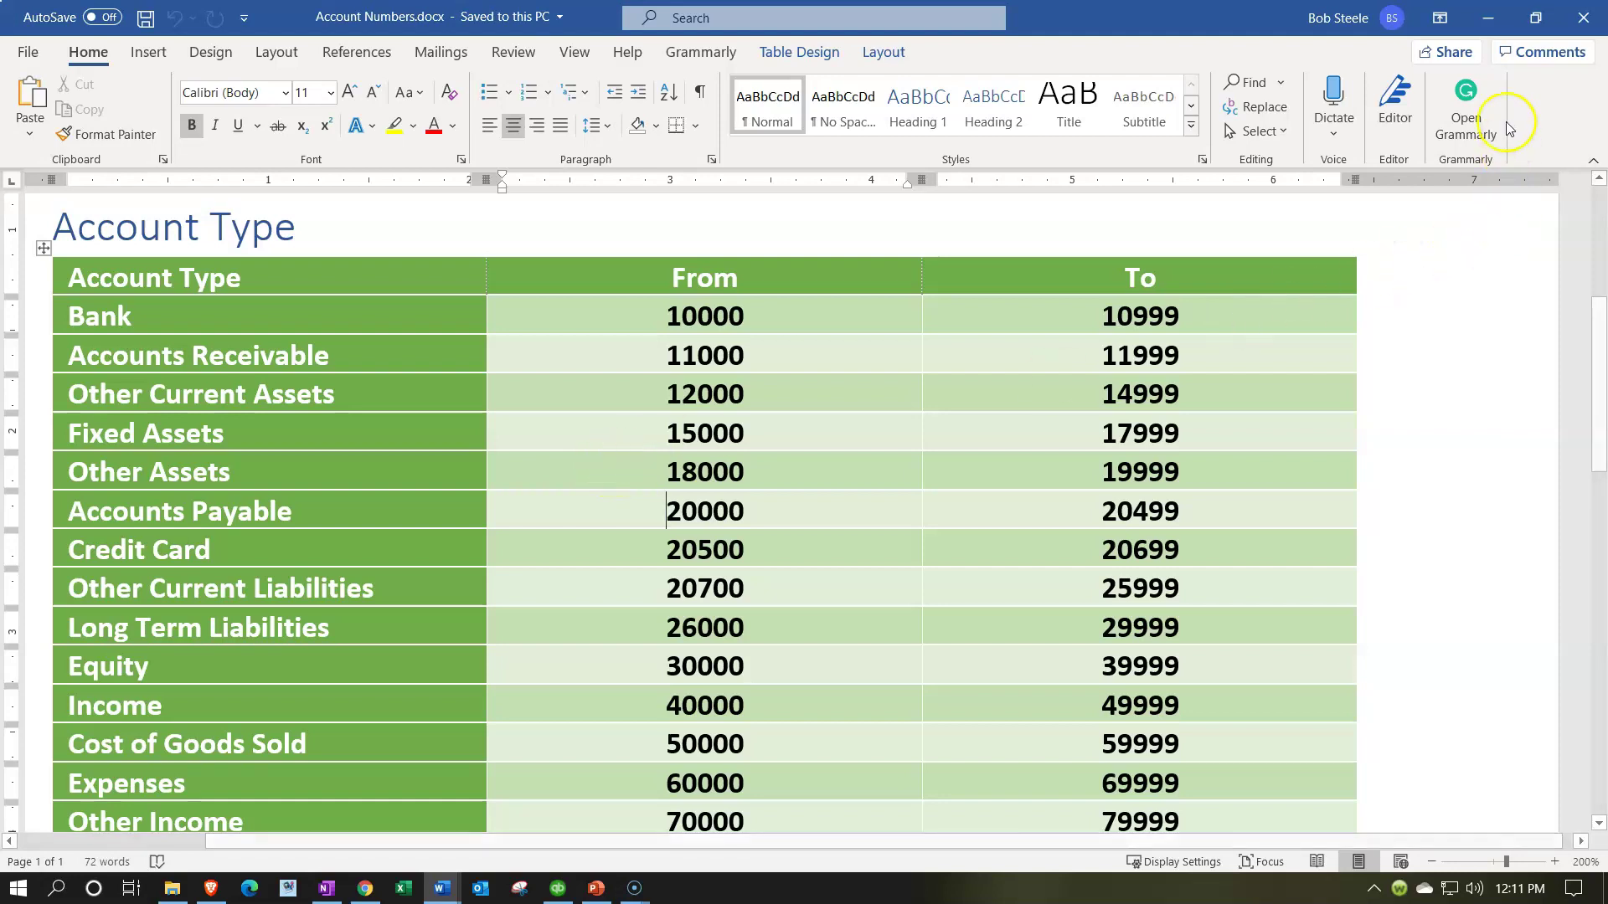
pyautogui.click(1487, 21)
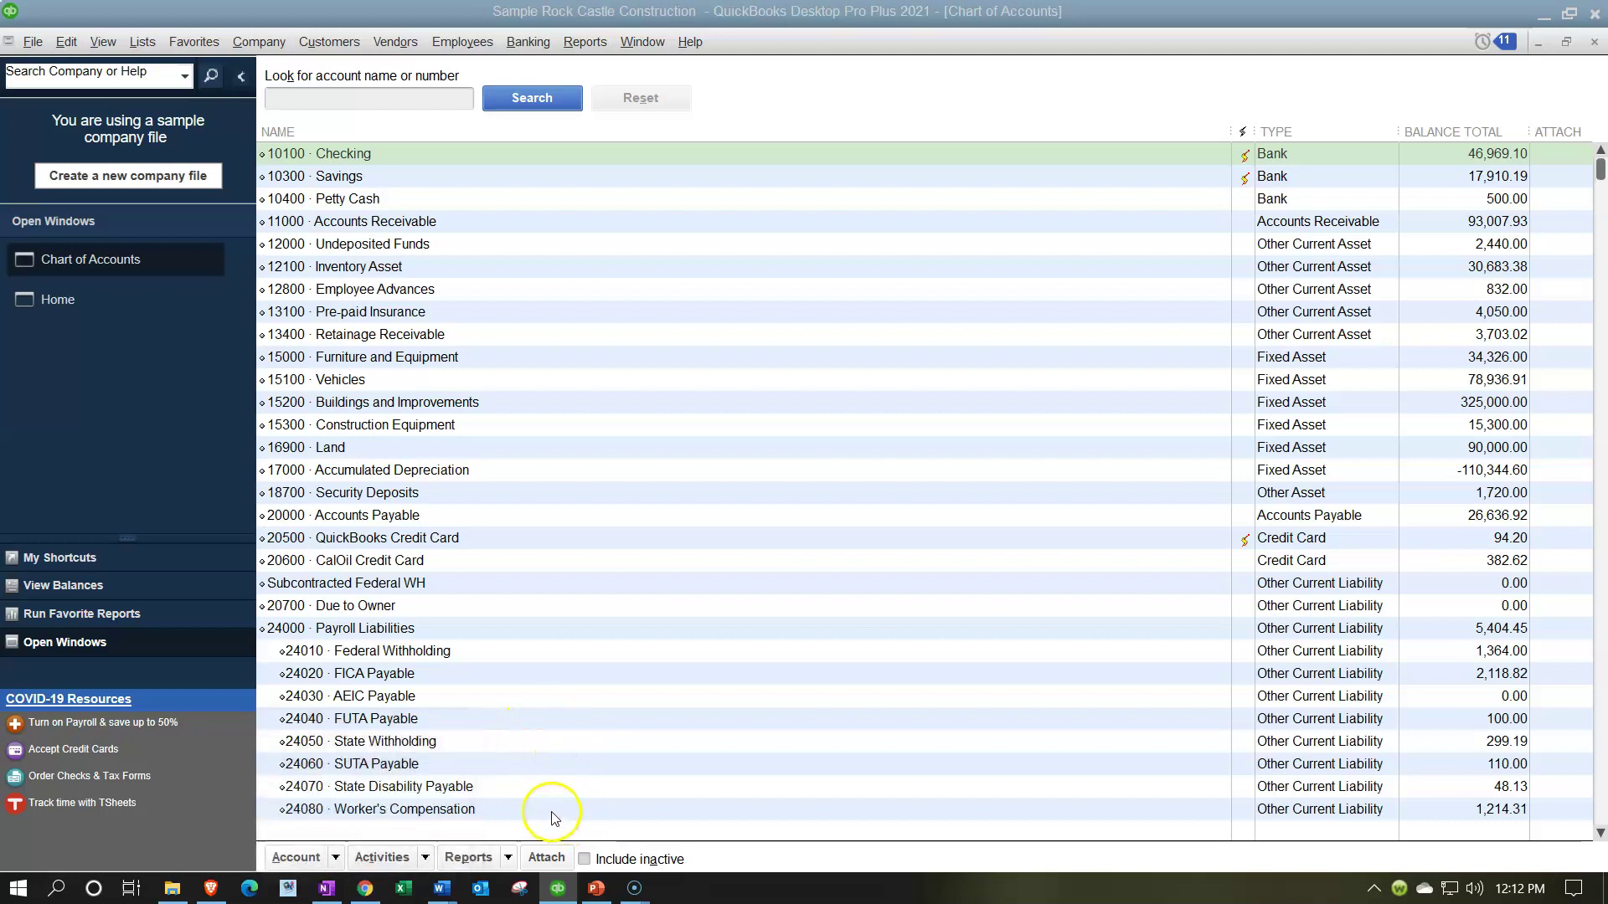
pyautogui.click(442, 888)
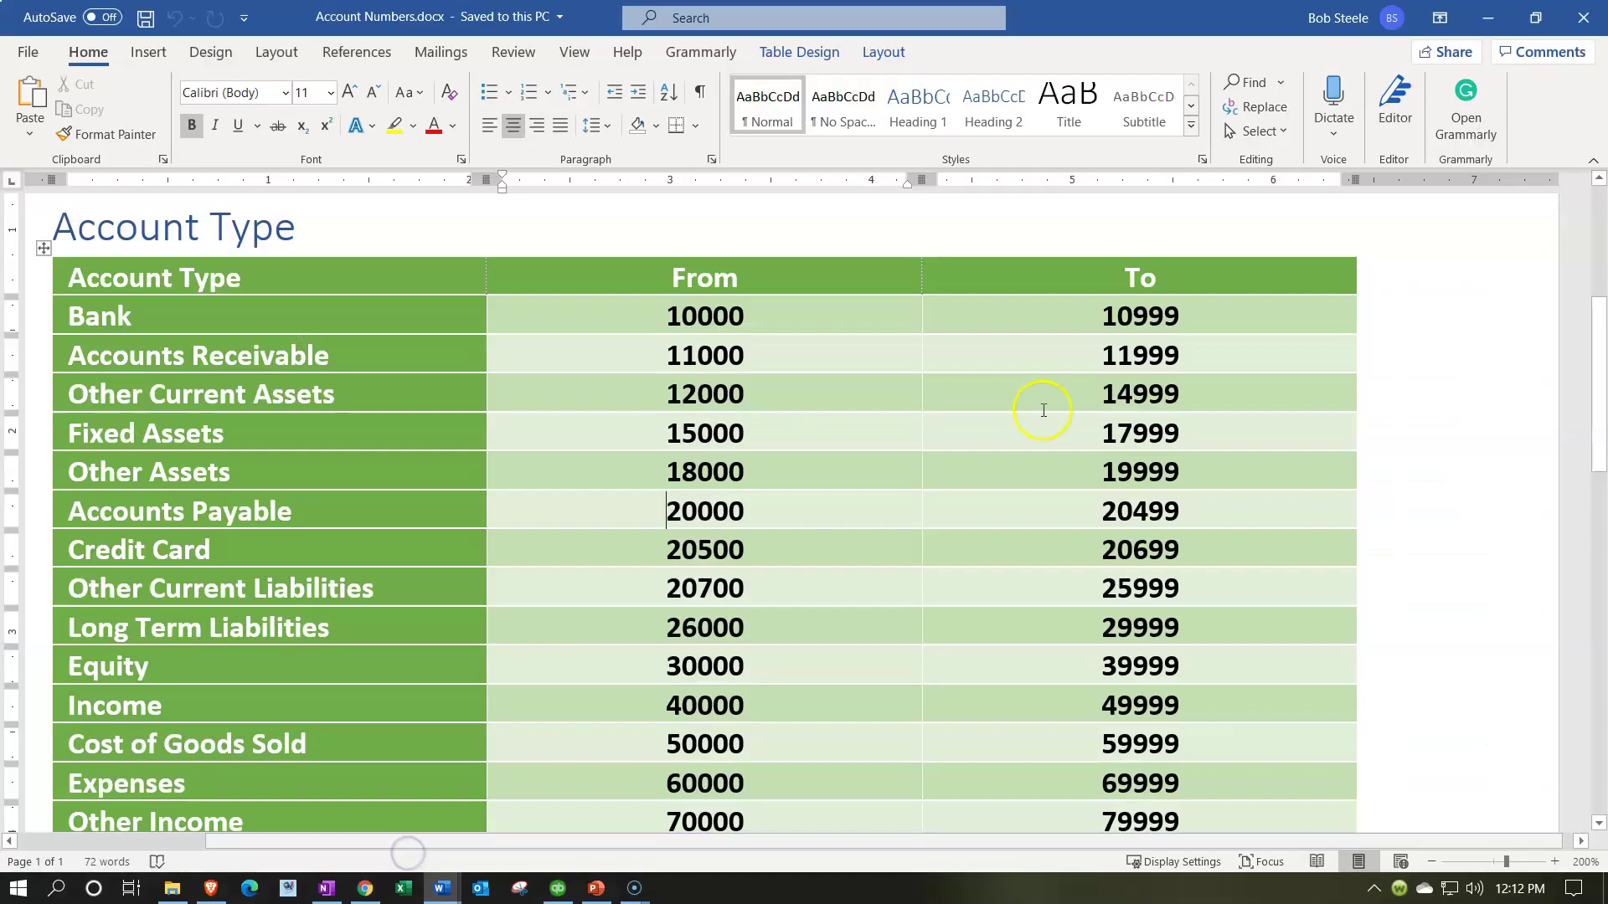
pyautogui.click(1487, 15)
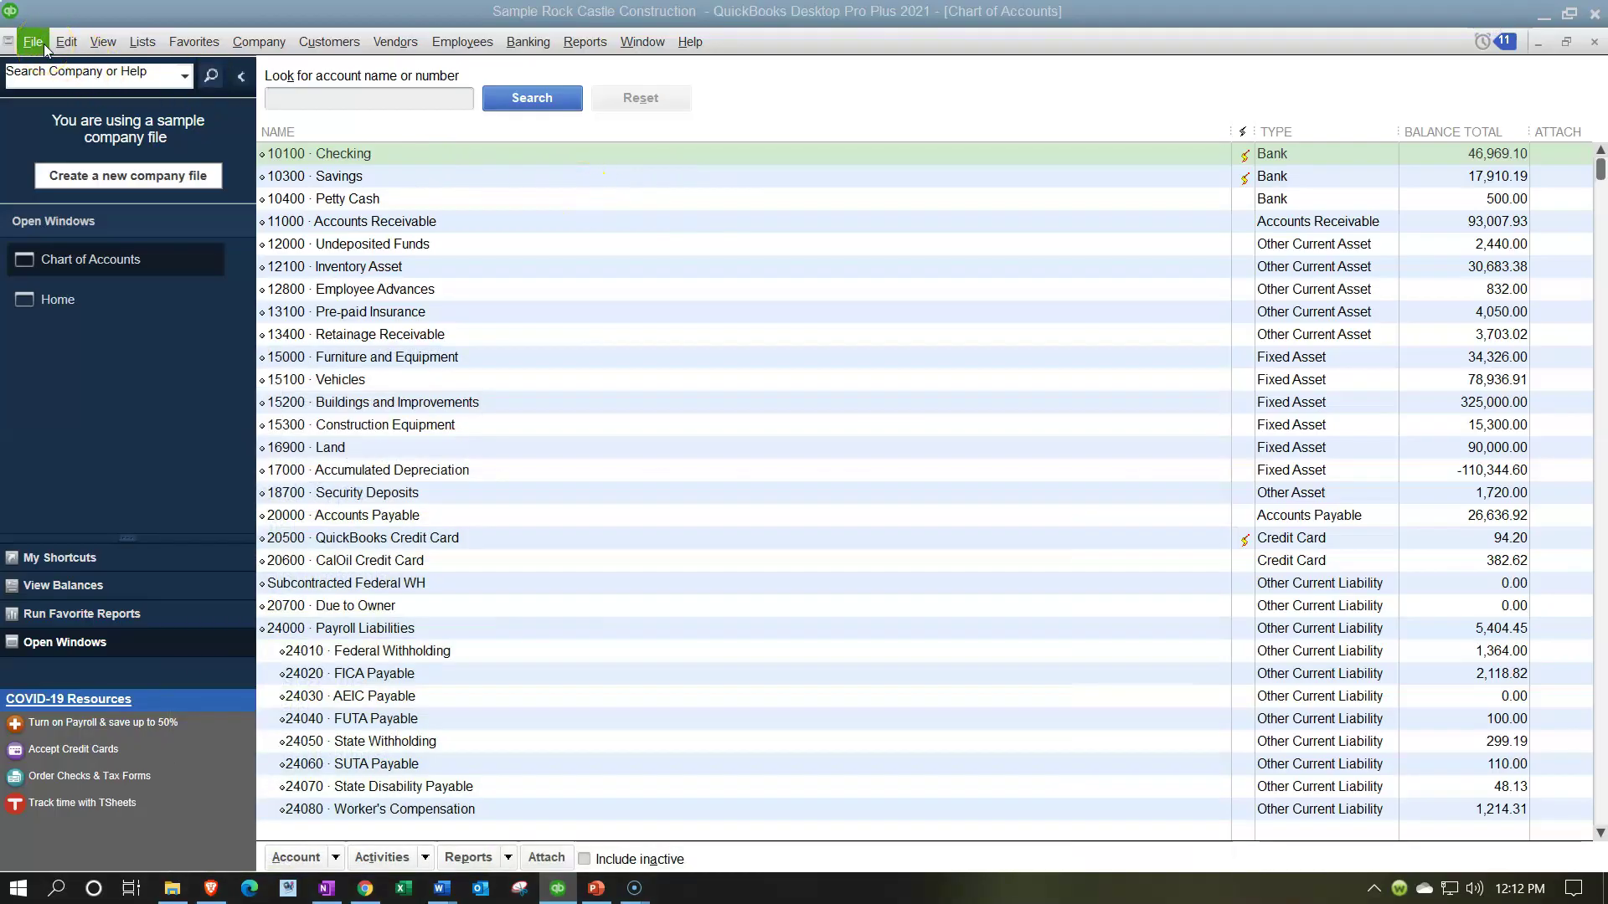
# - Start the setup of a new company file, created for someone else
pyautogui.click(44, 44)
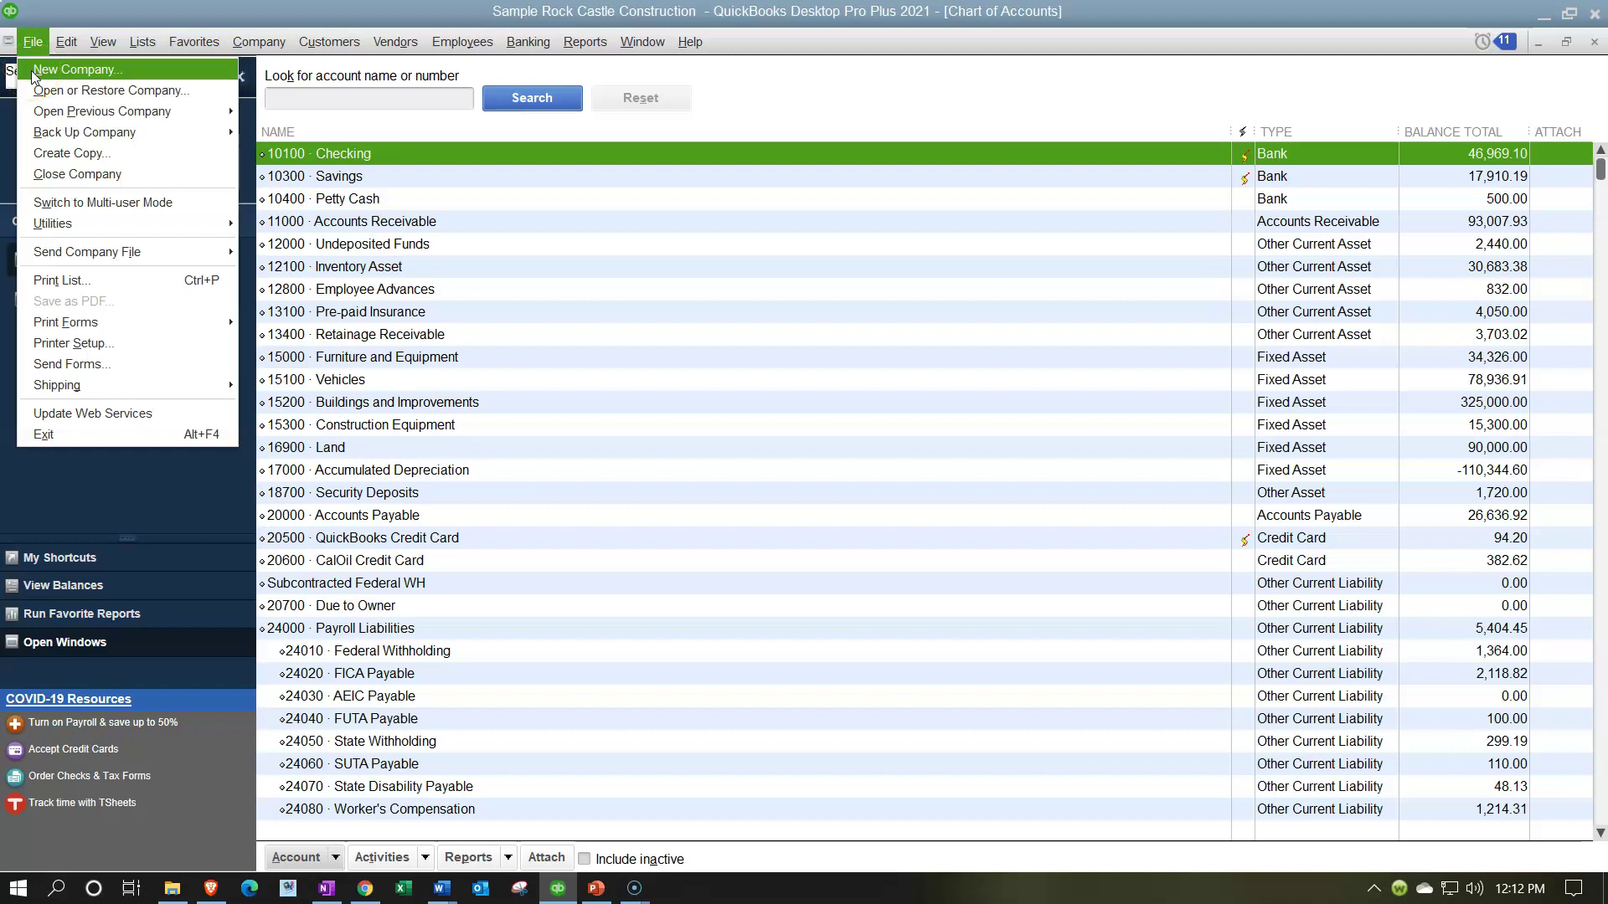
pyautogui.click(32, 74)
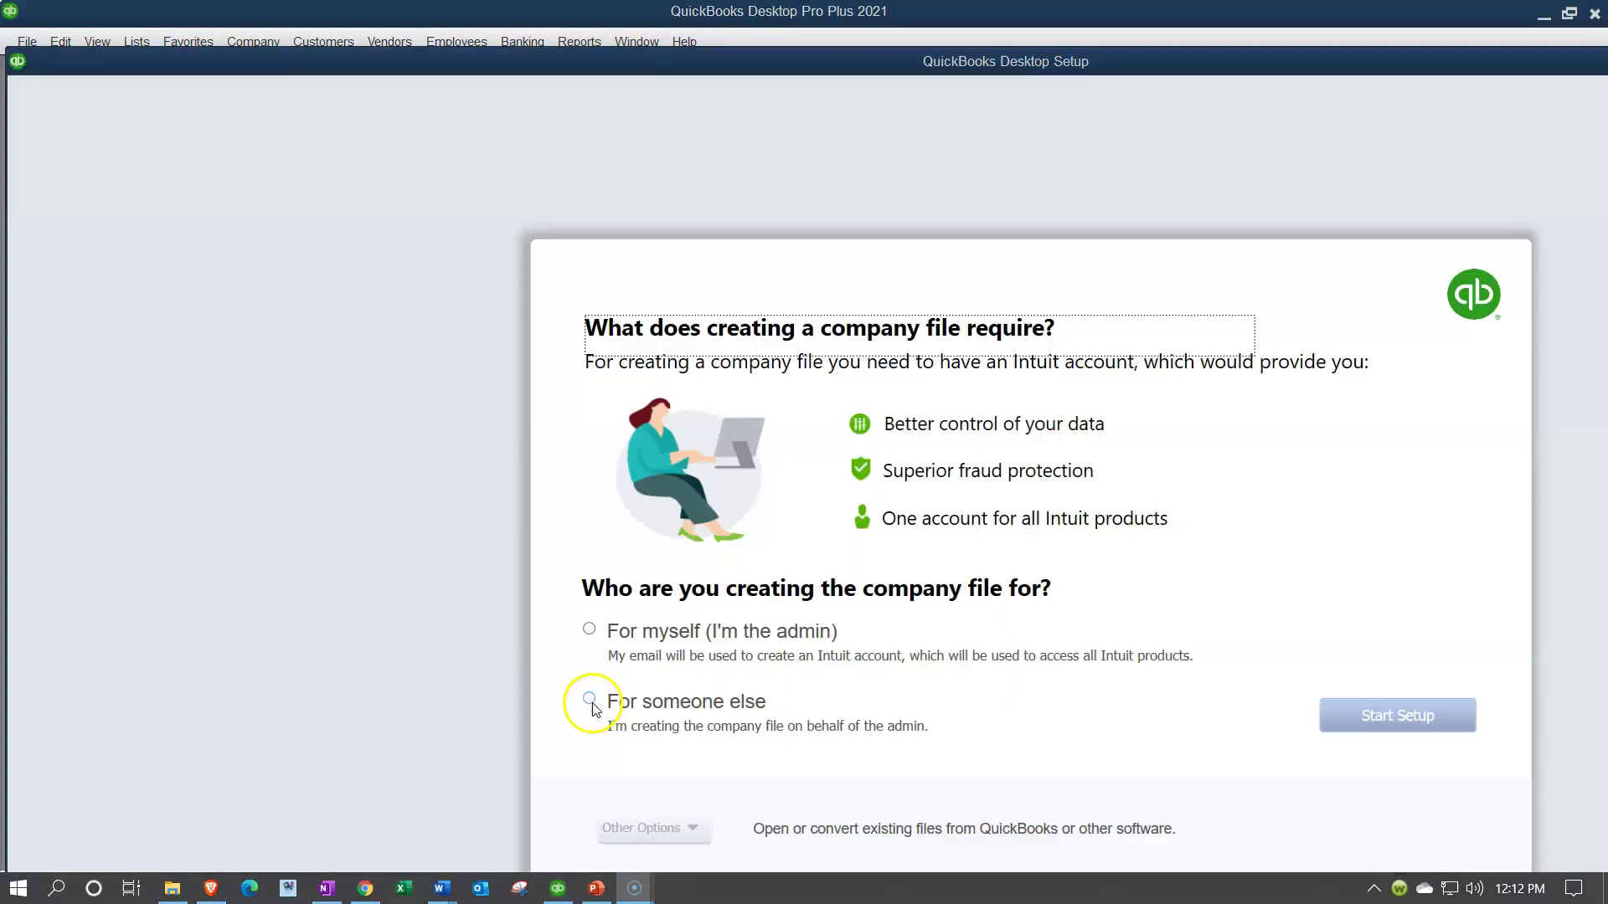
pyautogui.click(591, 702)
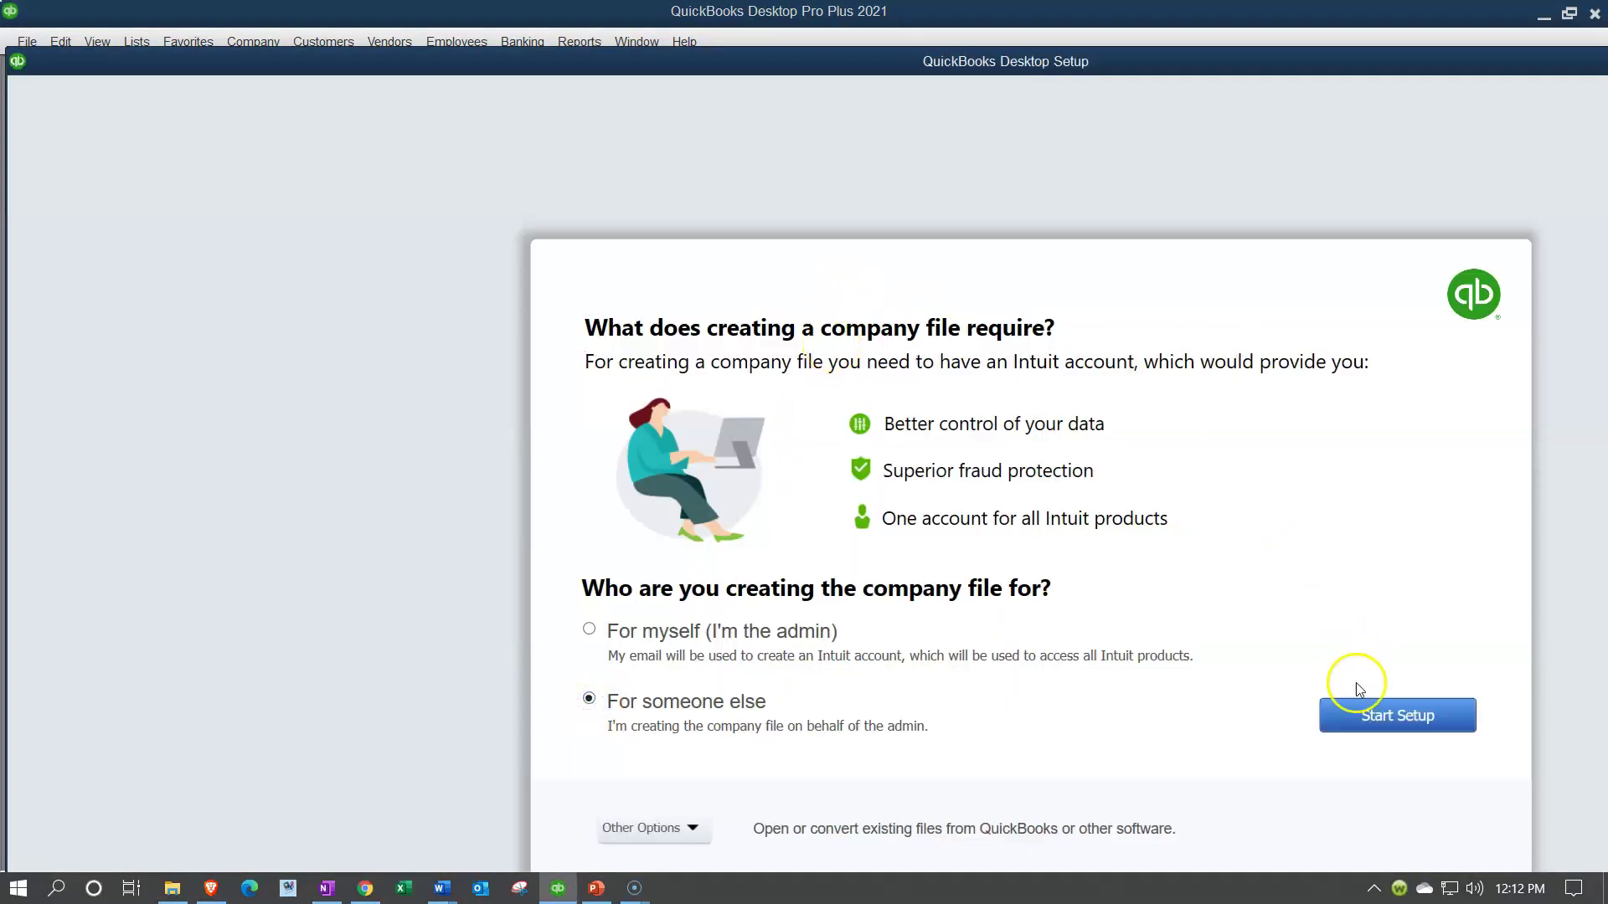
pyautogui.click(1360, 707)
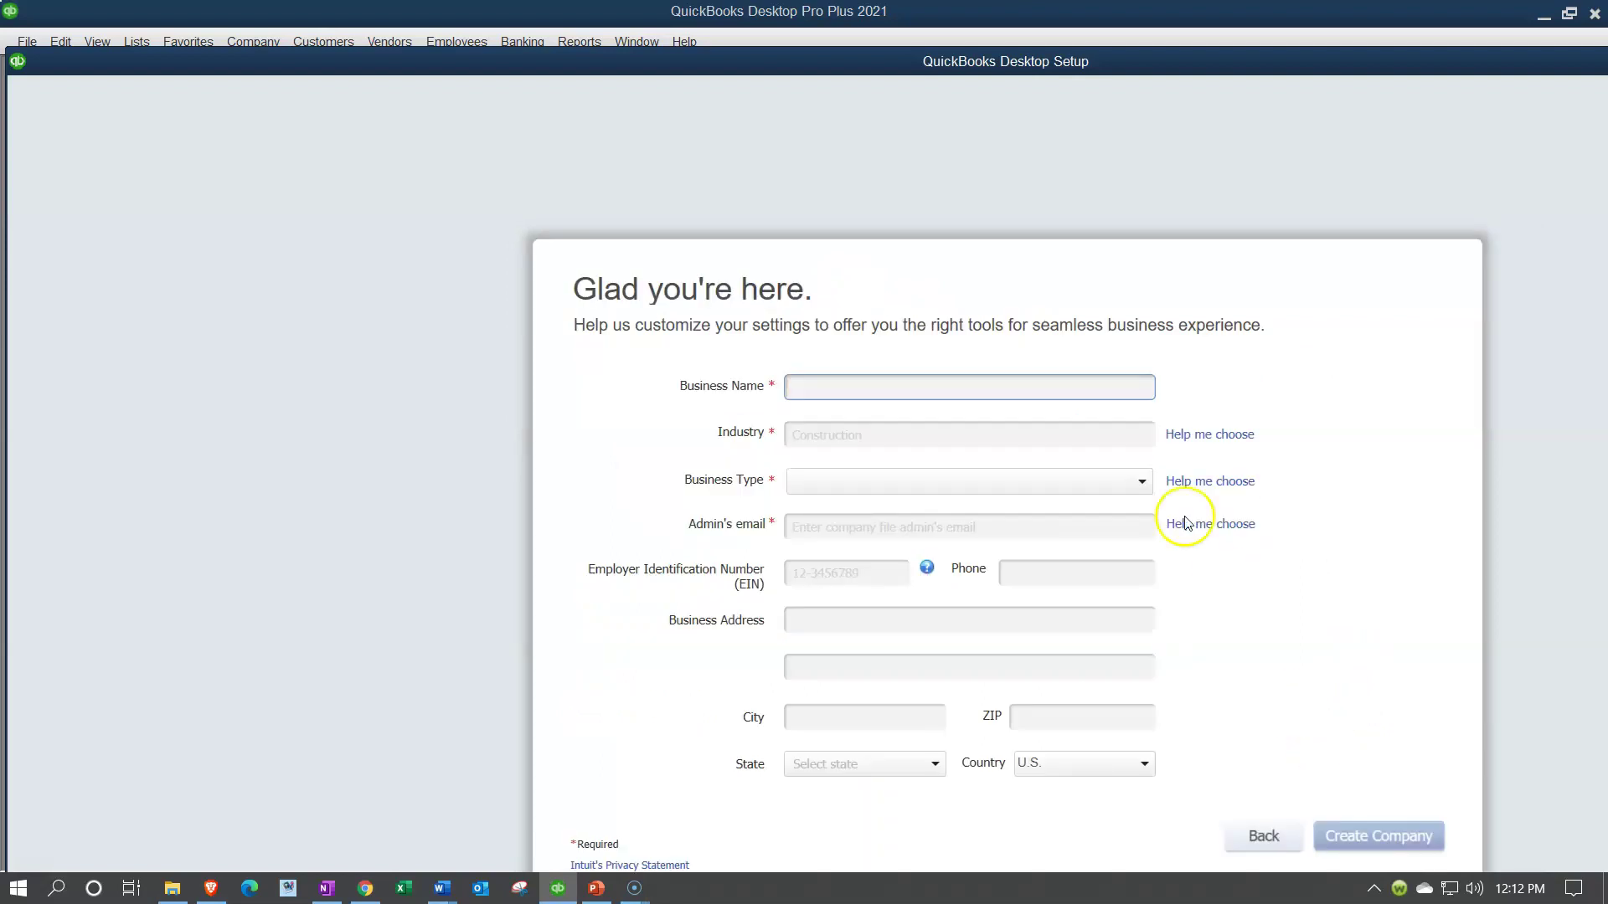
# - Enter Test 5 as the business name and choose General Product-based Business as the industry
pyautogui.click(807, 388)
pyautogui.write('Test 5')
pyautogui.press('Tab')
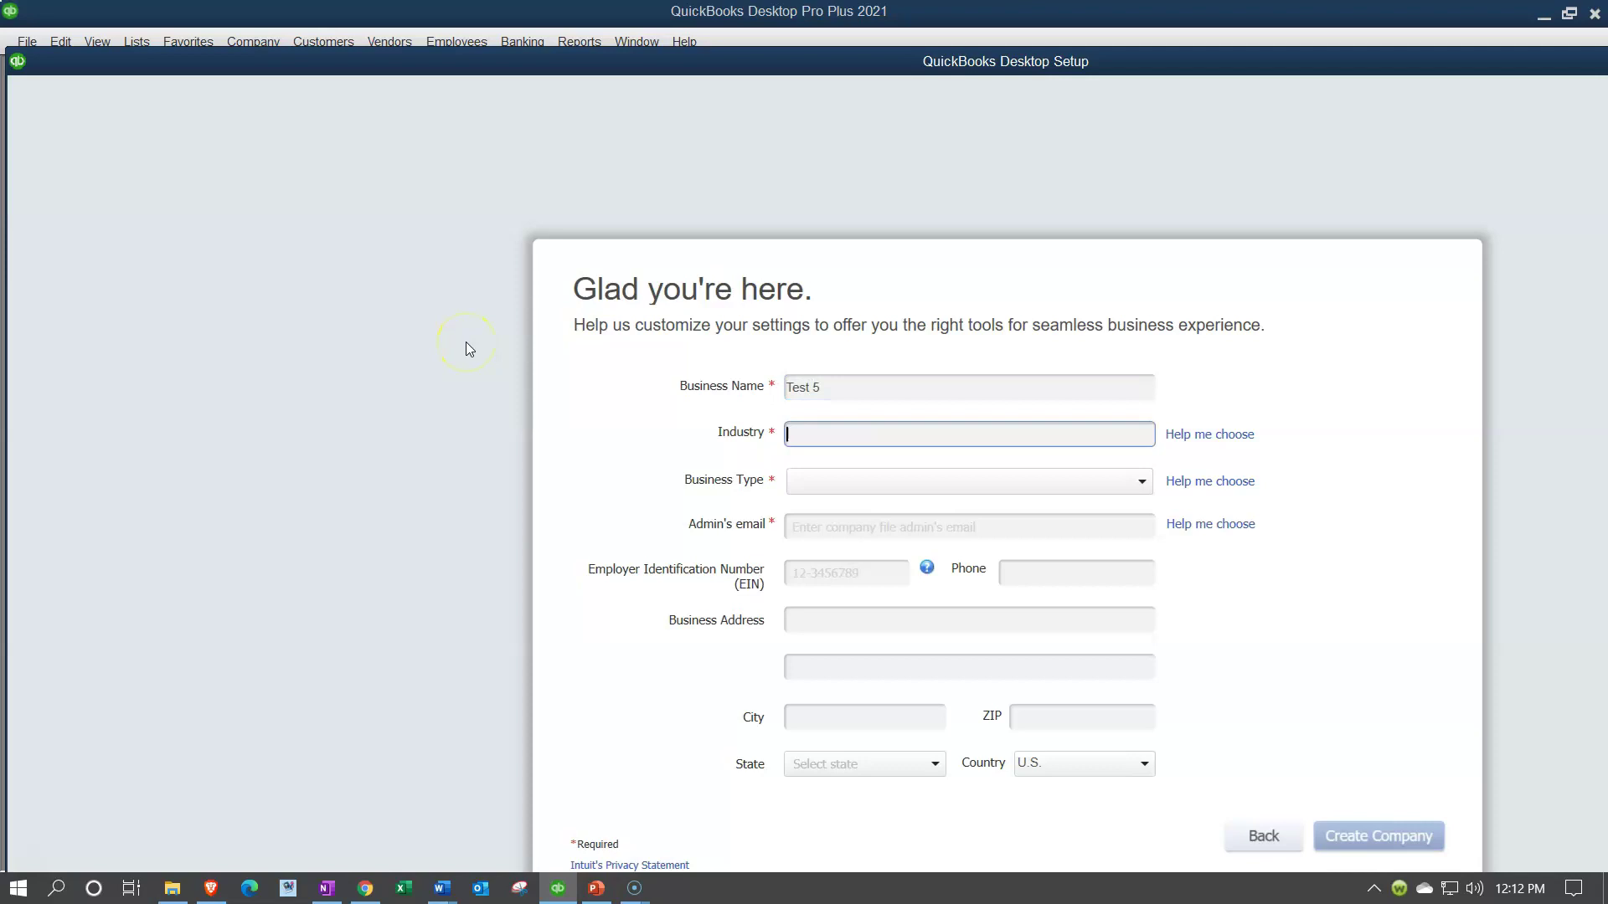
pyautogui.click(1214, 436)
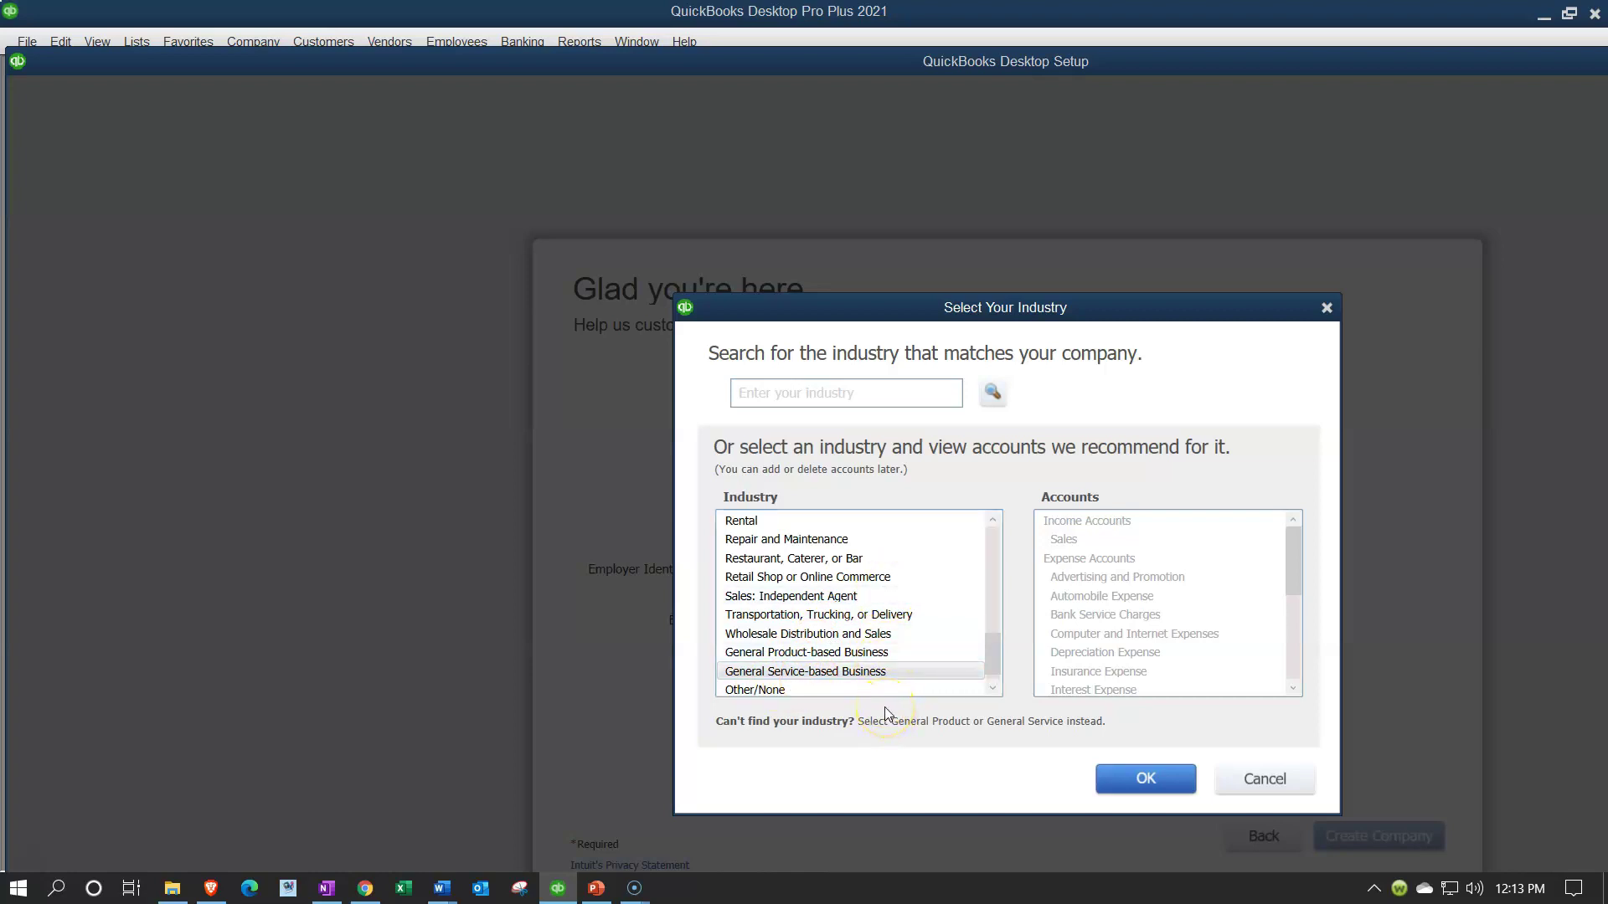
pyautogui.click(848, 653)
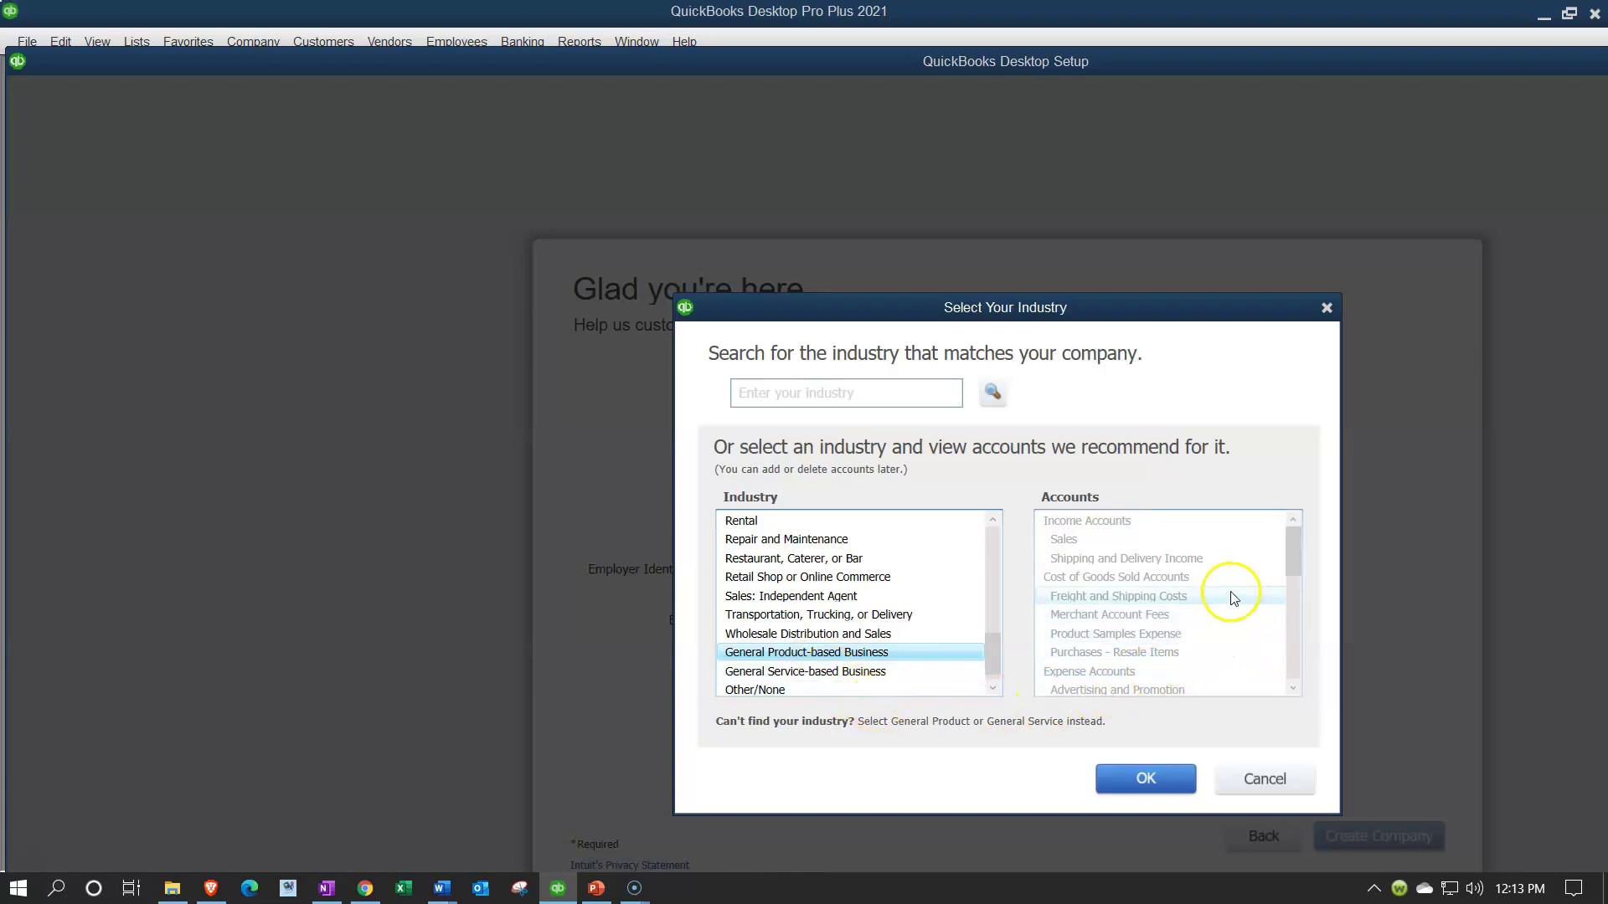
pyautogui.moveTo(1292, 563)
pyautogui.mouseDown()
pyautogui.moveTo(1293, 666)
pyautogui.moveTo(1293, 567)
pyautogui.mouseUp()
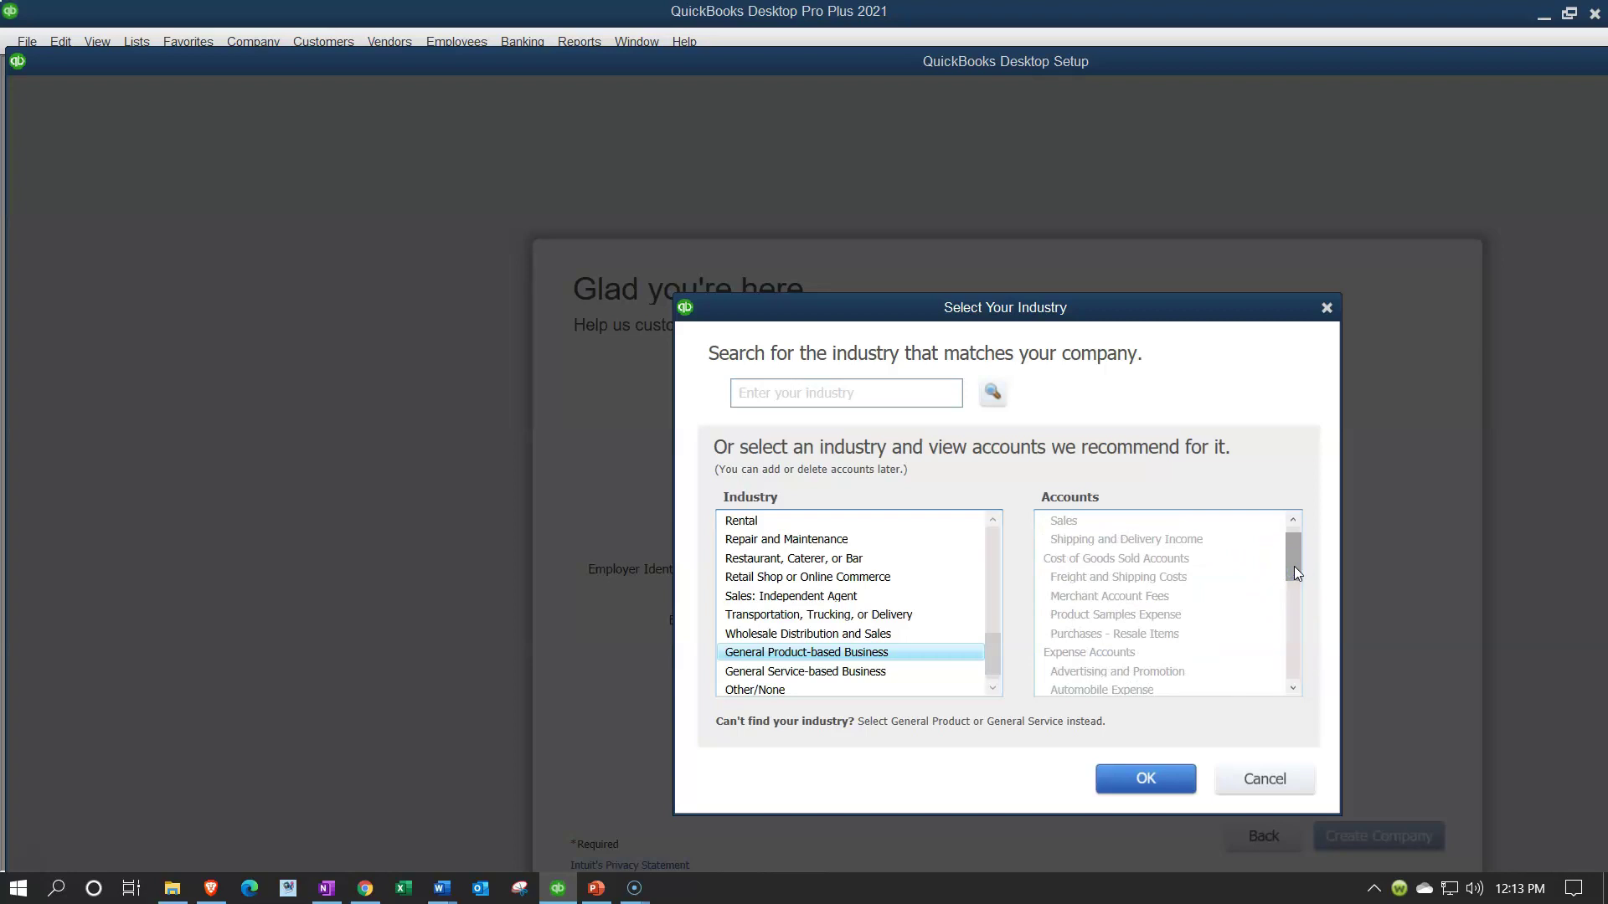
pyautogui.click(1164, 772)
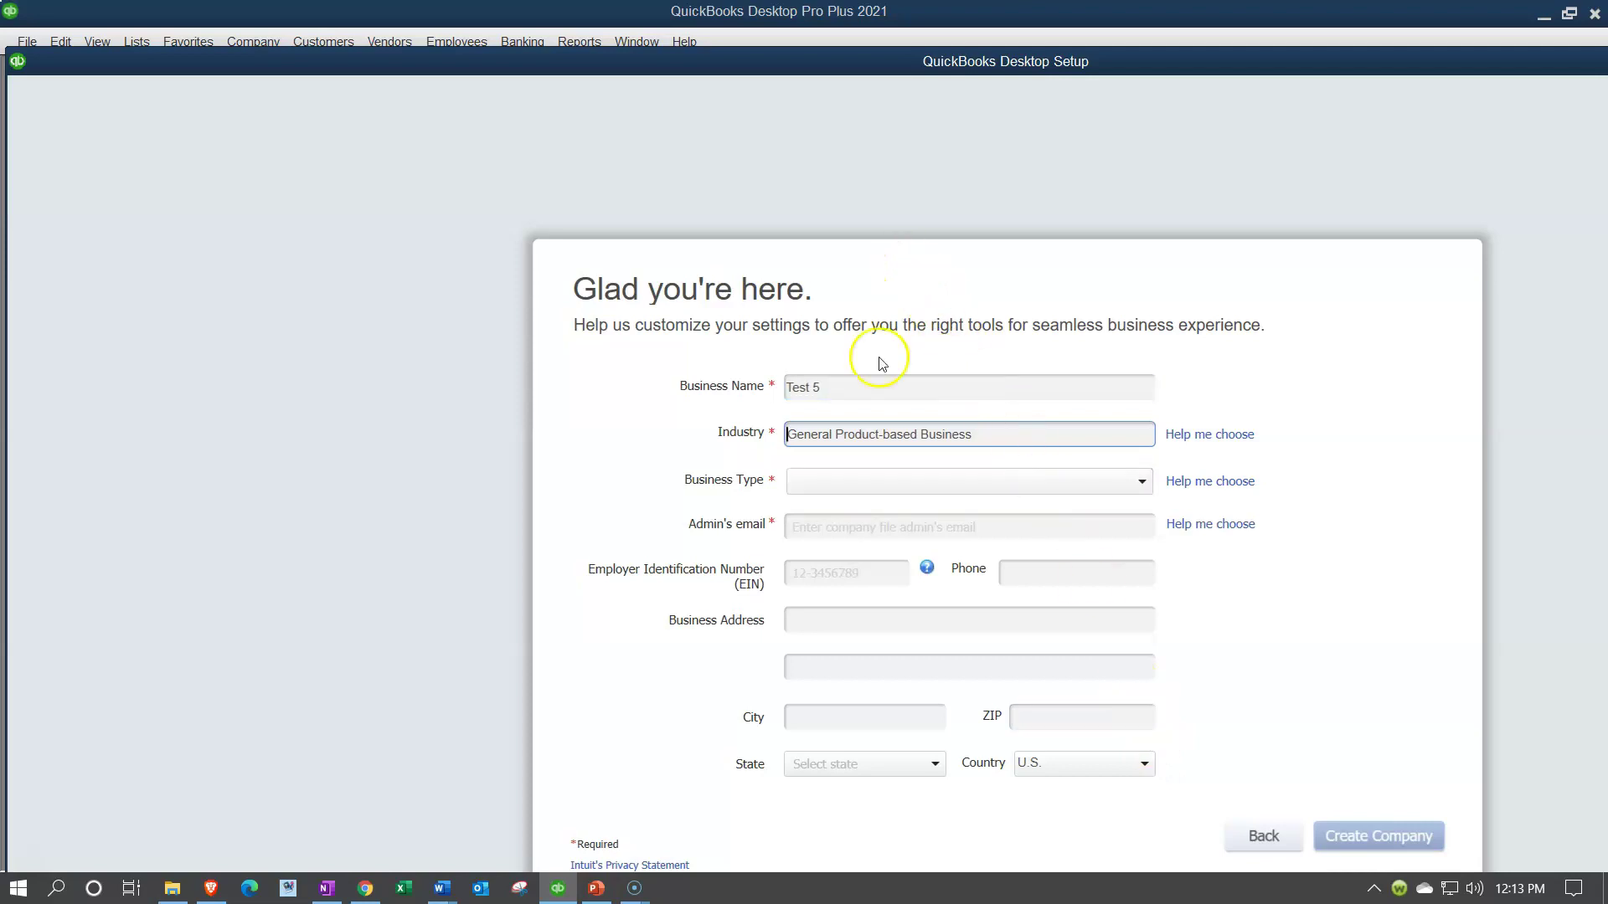
# - Set the business type to Sole Proprietorship and create the company file with the admin's email filled in
pyautogui.click(827, 488)
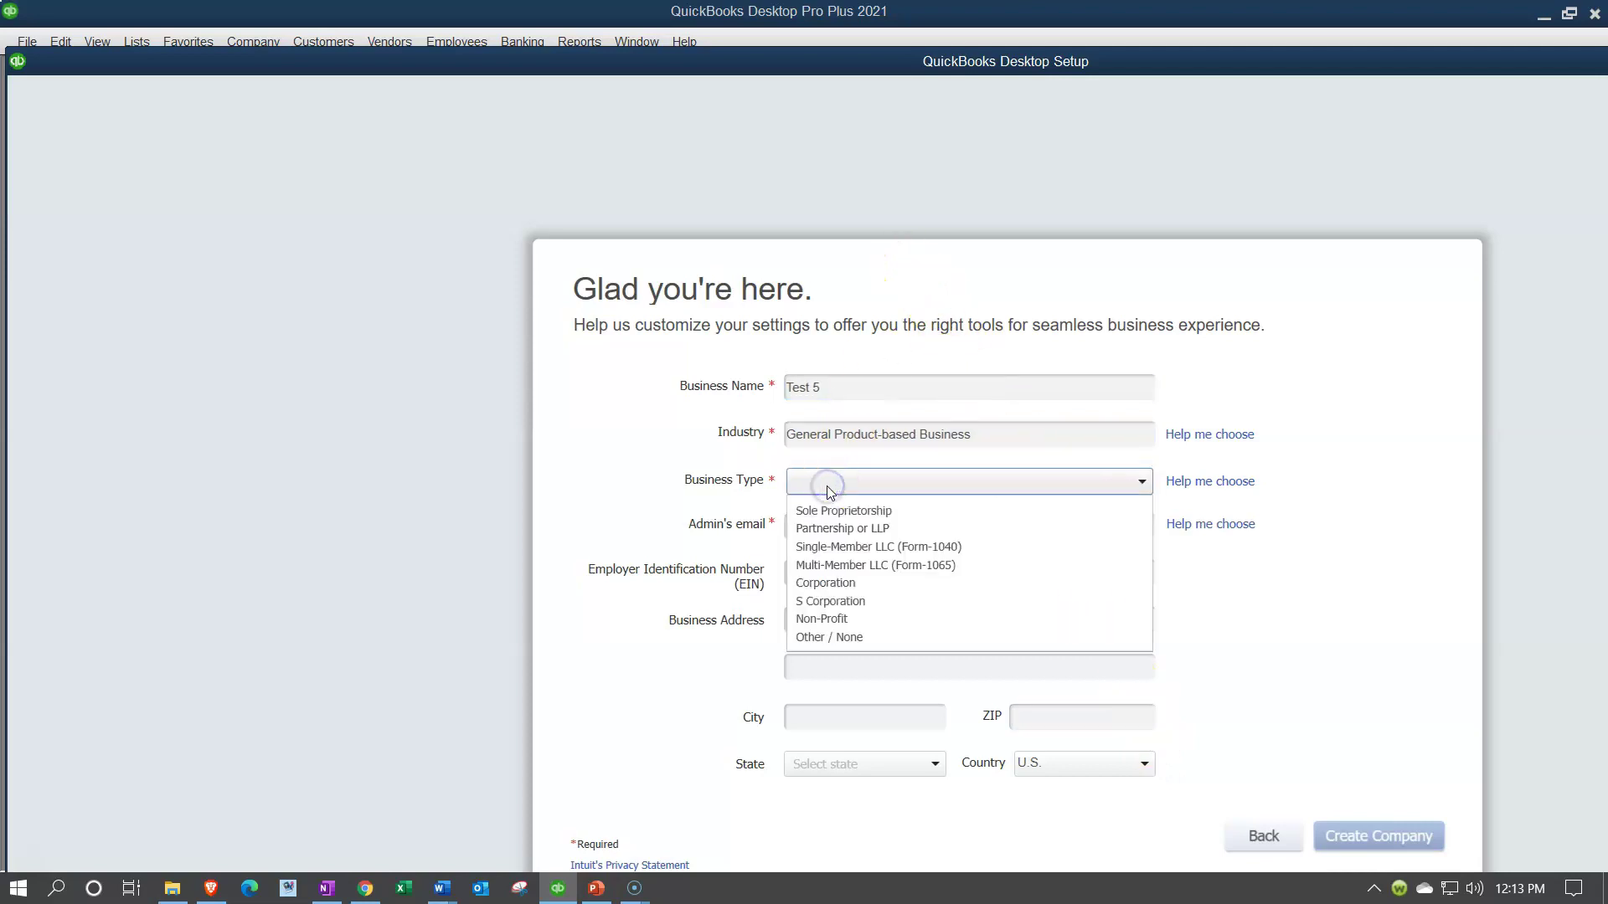
pyautogui.click(834, 511)
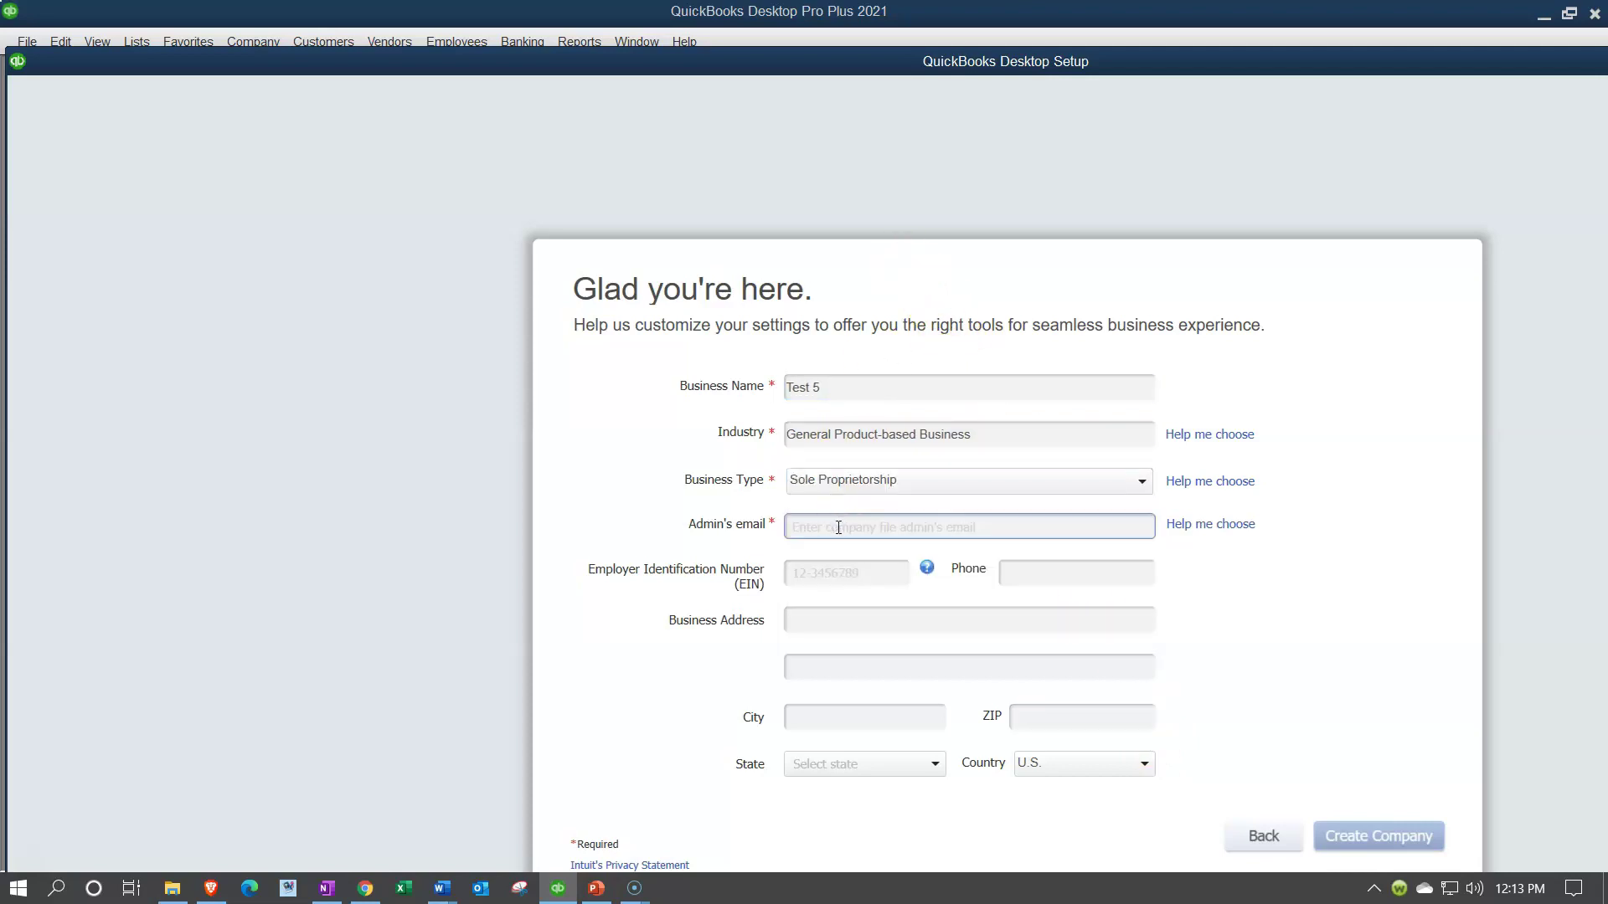
pyautogui.click(836, 526)
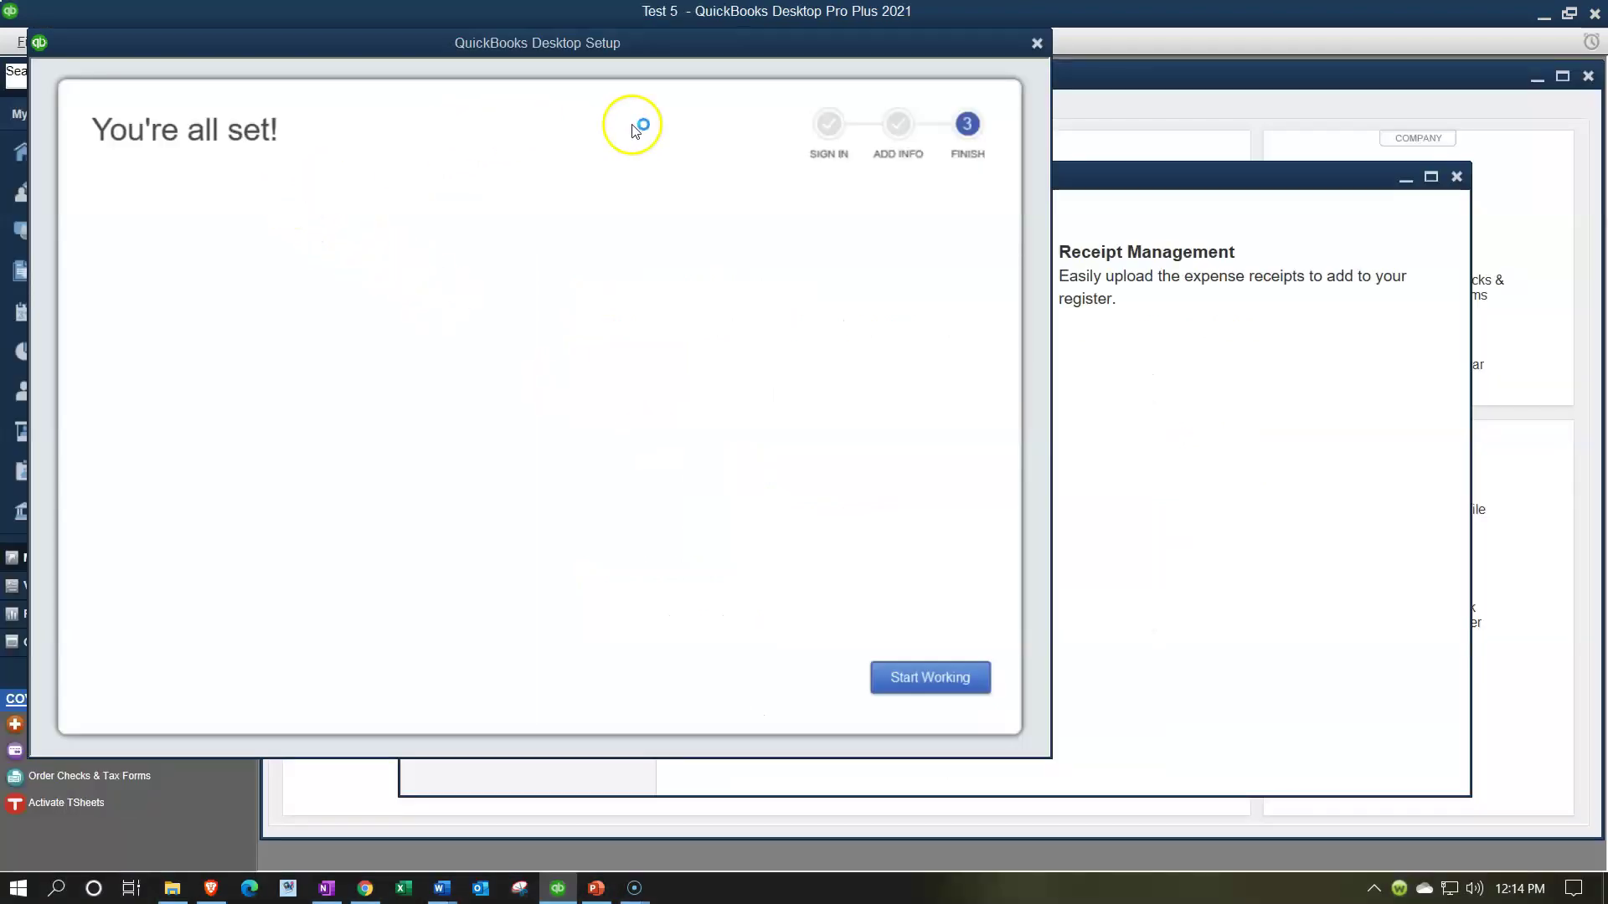
# - Dismiss the setup and New Feature Tour windows and maximize the Home window
pyautogui.click(1037, 46)
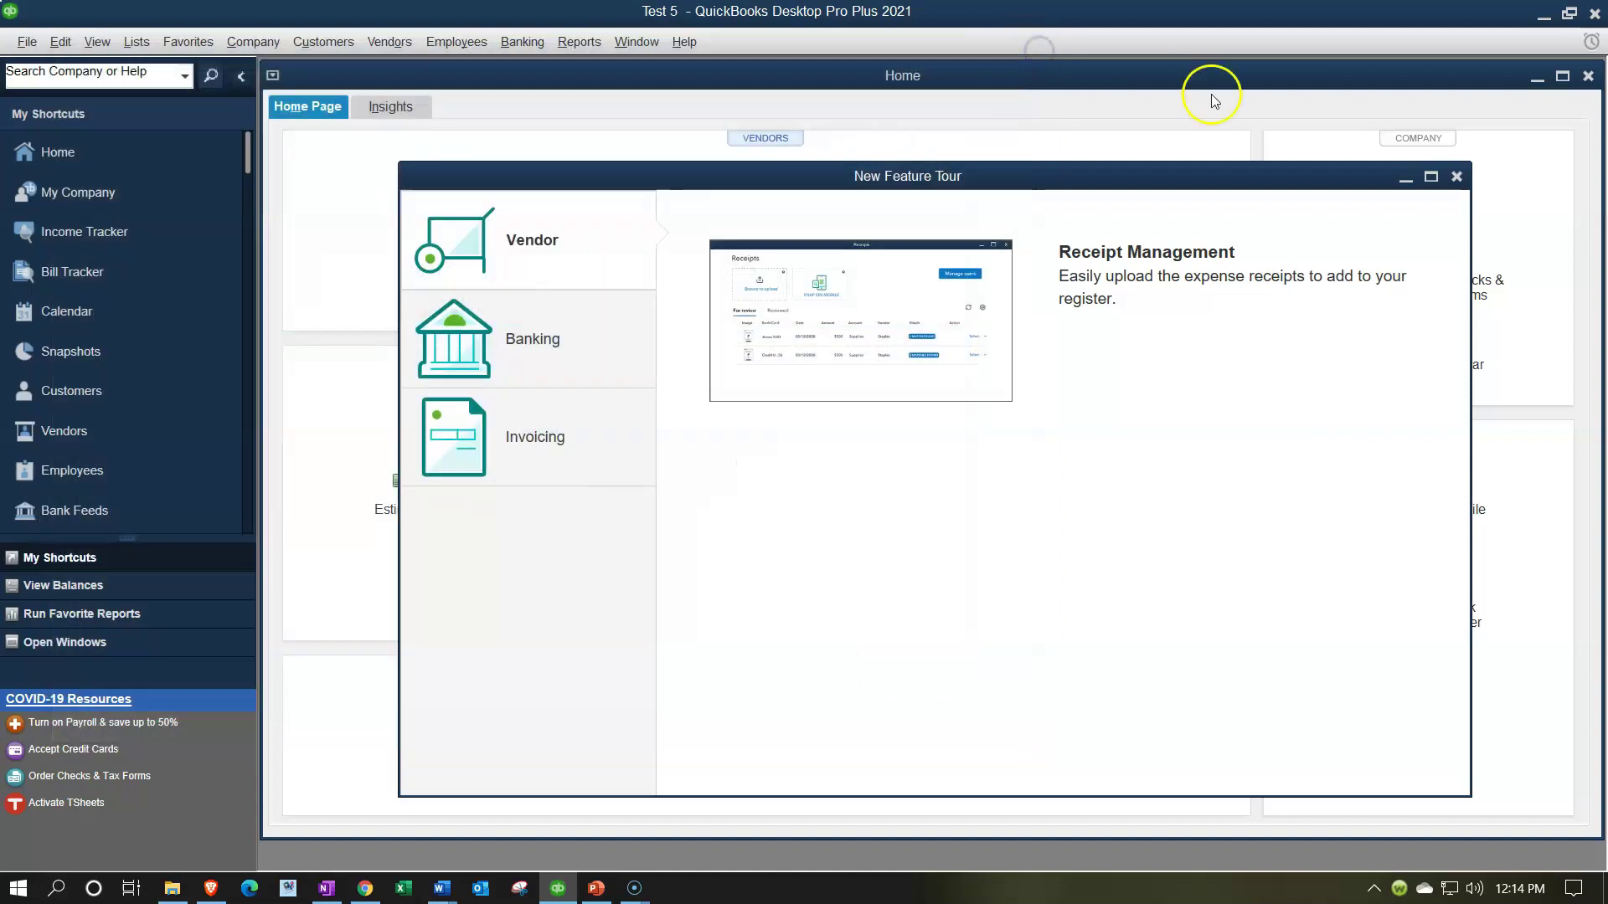
pyautogui.click(1456, 178)
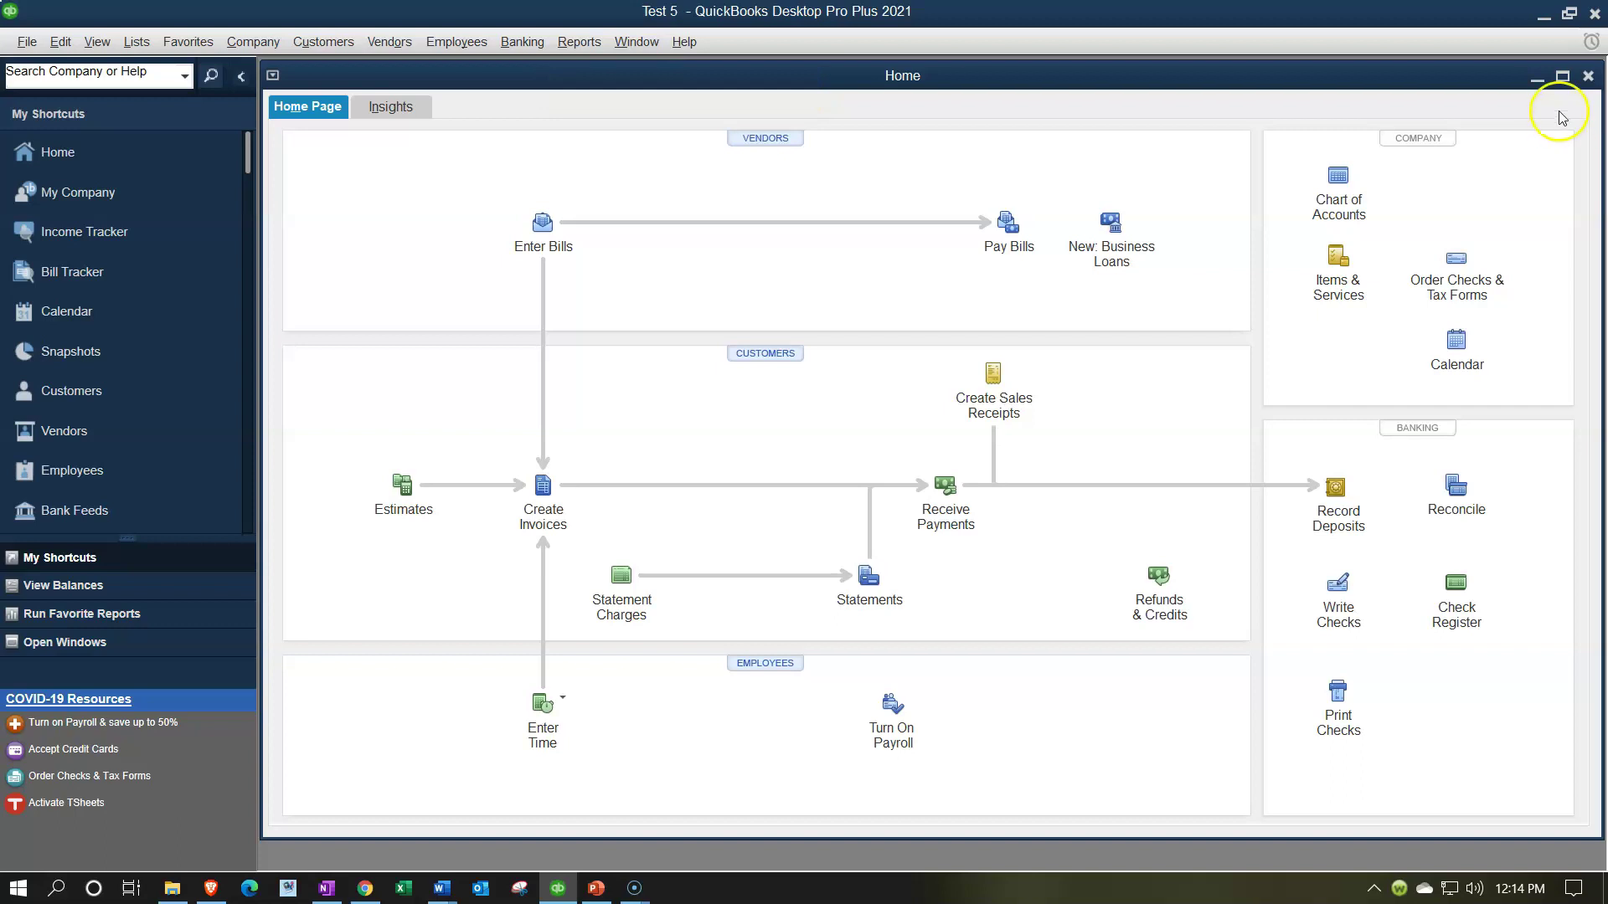
pyautogui.click(1563, 77)
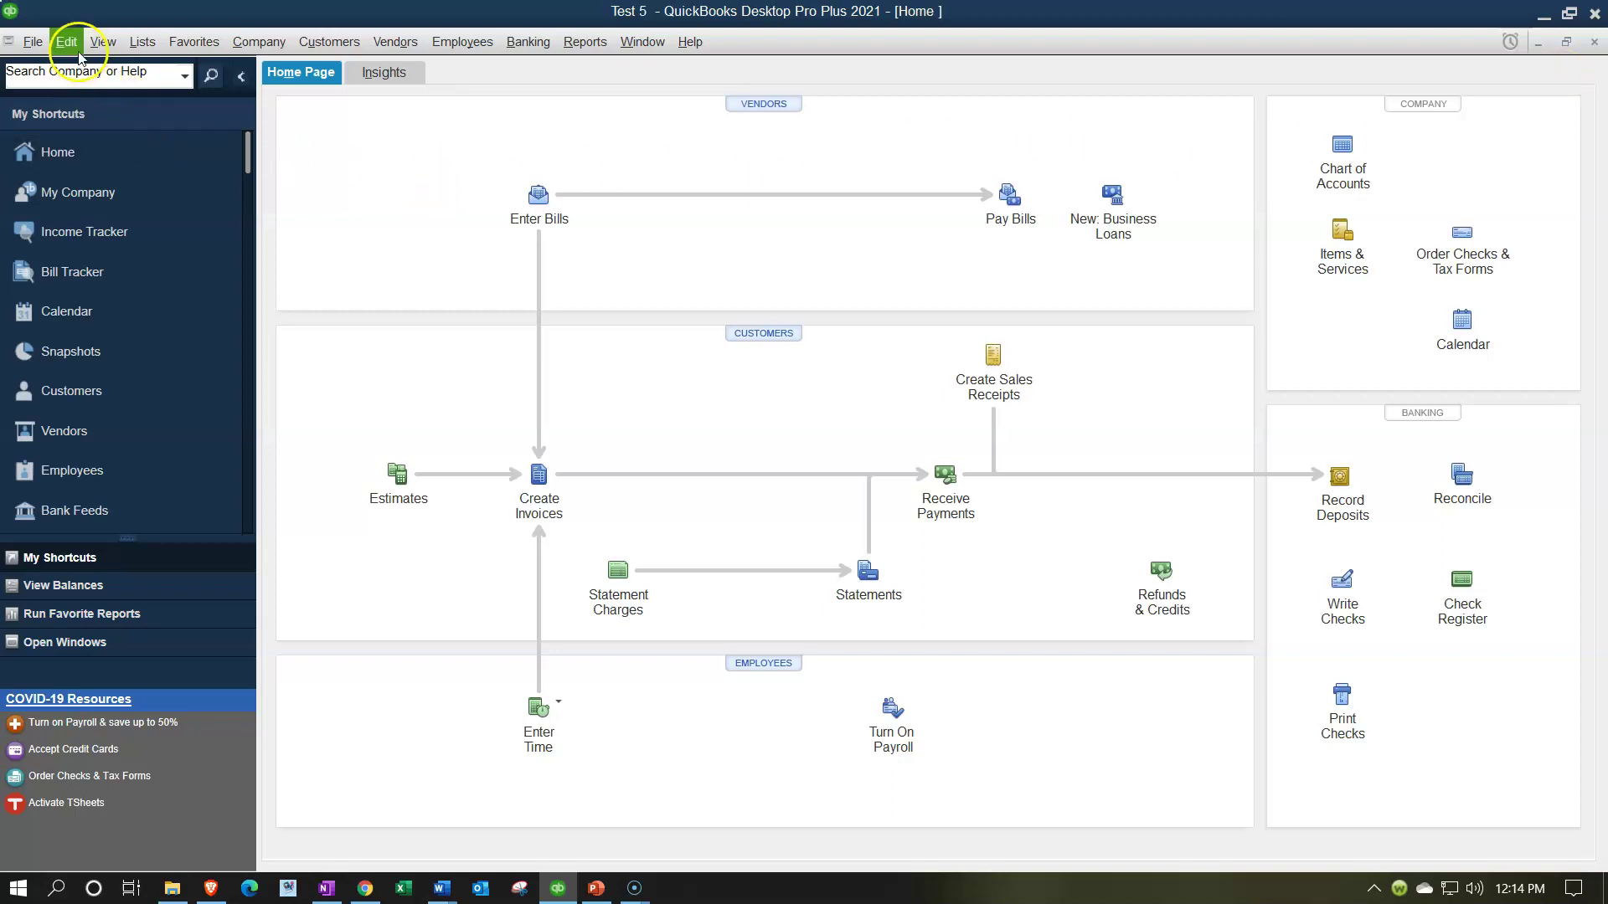
# - Show the open window list for Test 5 and open its chart of accounts
pyautogui.click(102, 42)
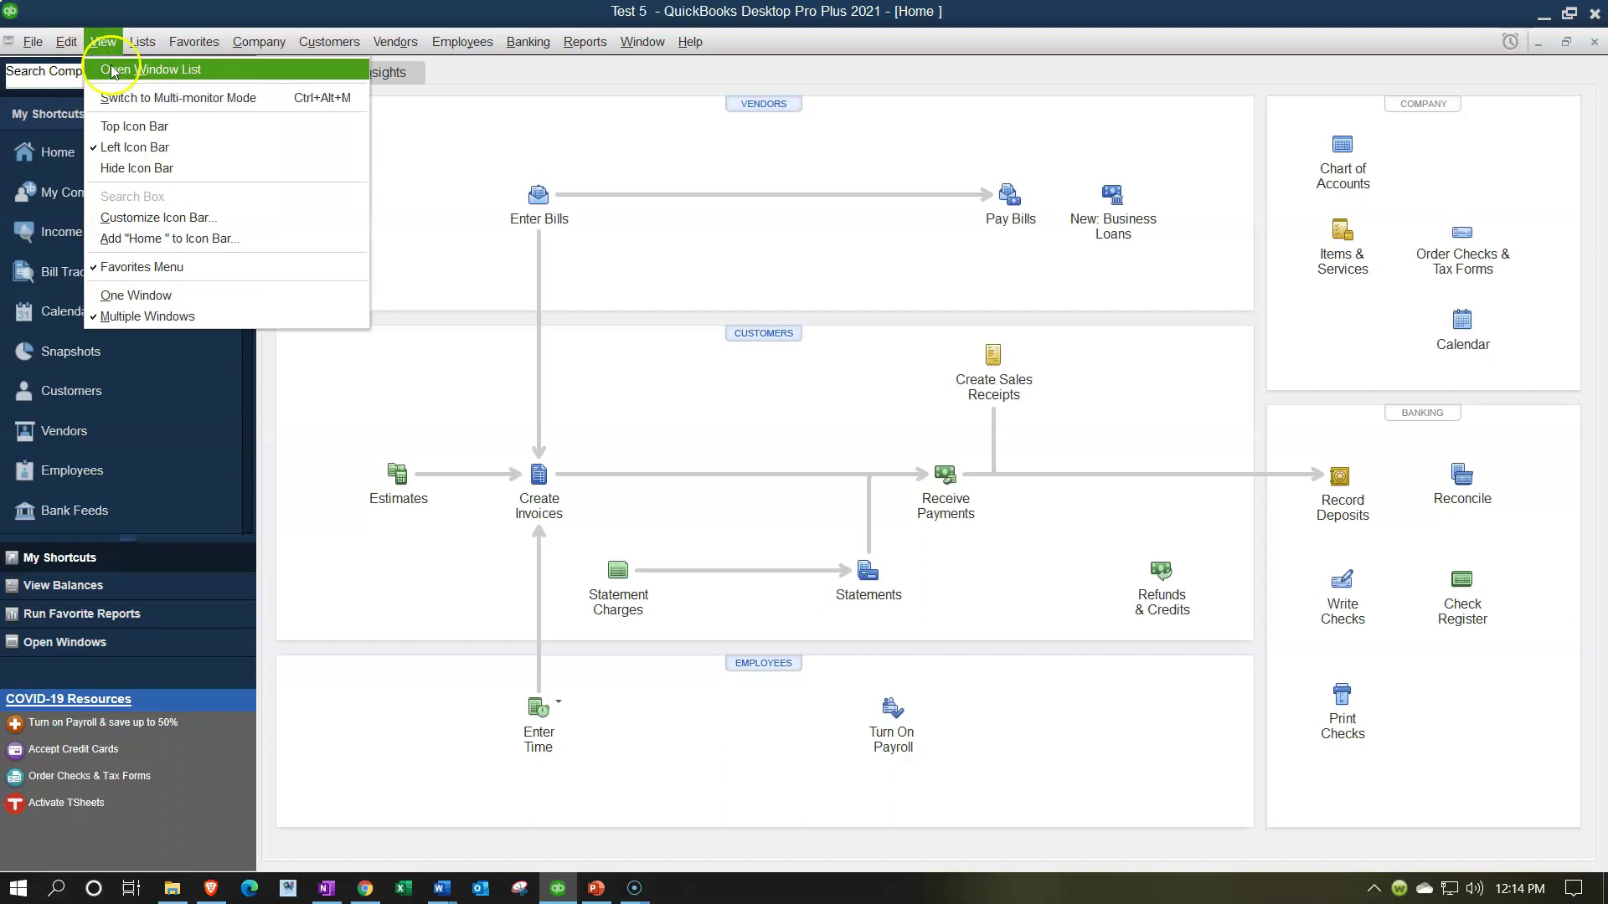
pyautogui.click(112, 72)
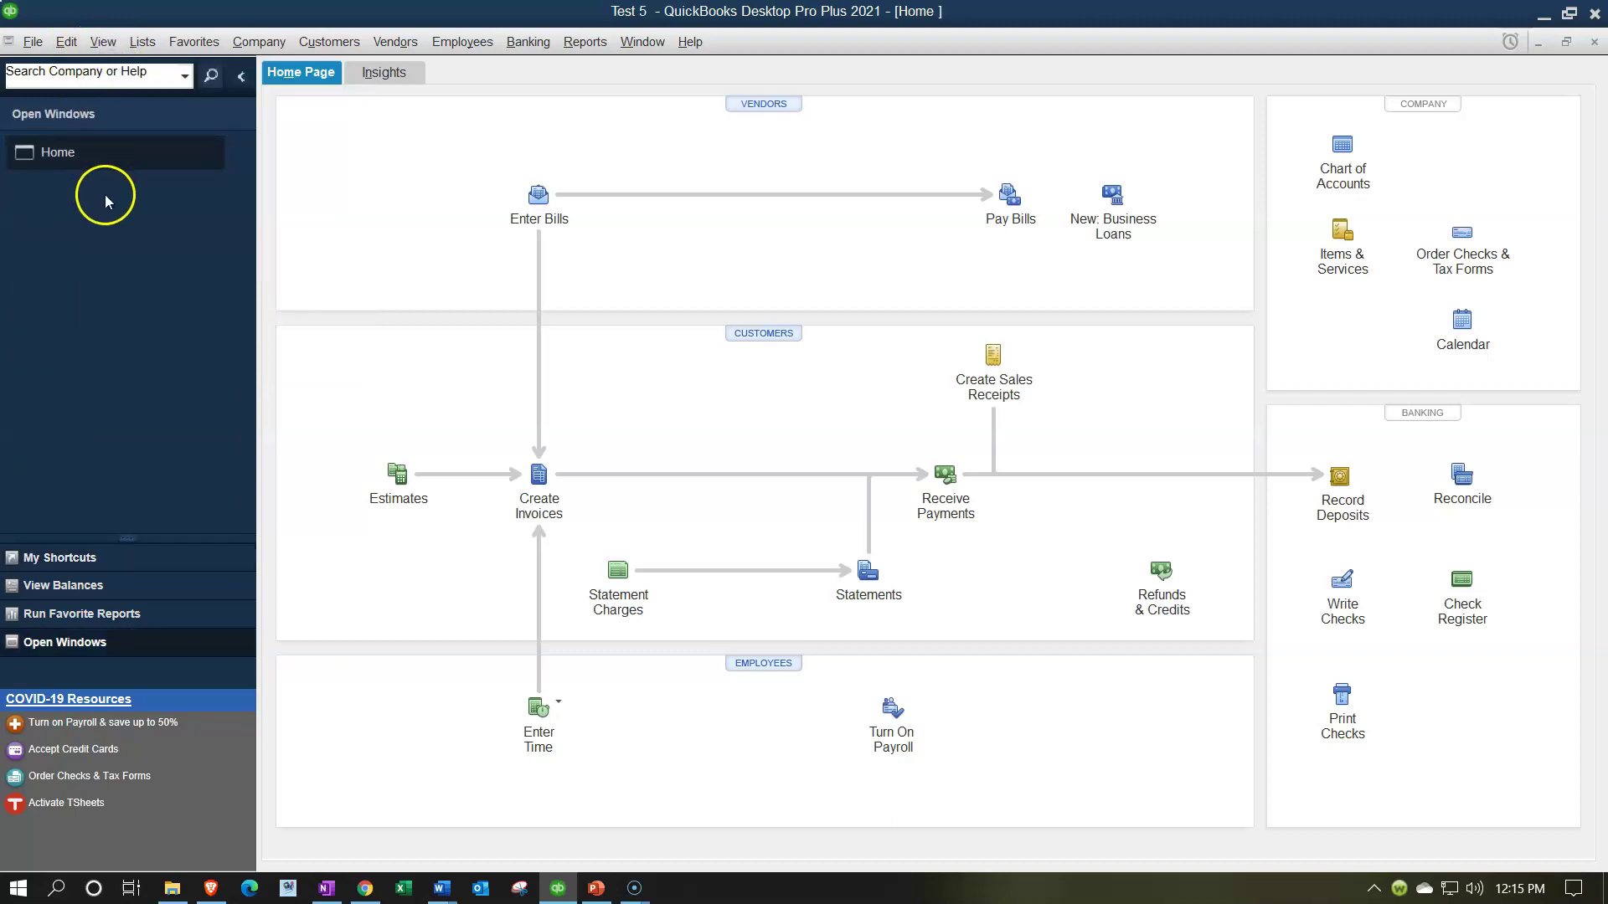
pyautogui.click(144, 43)
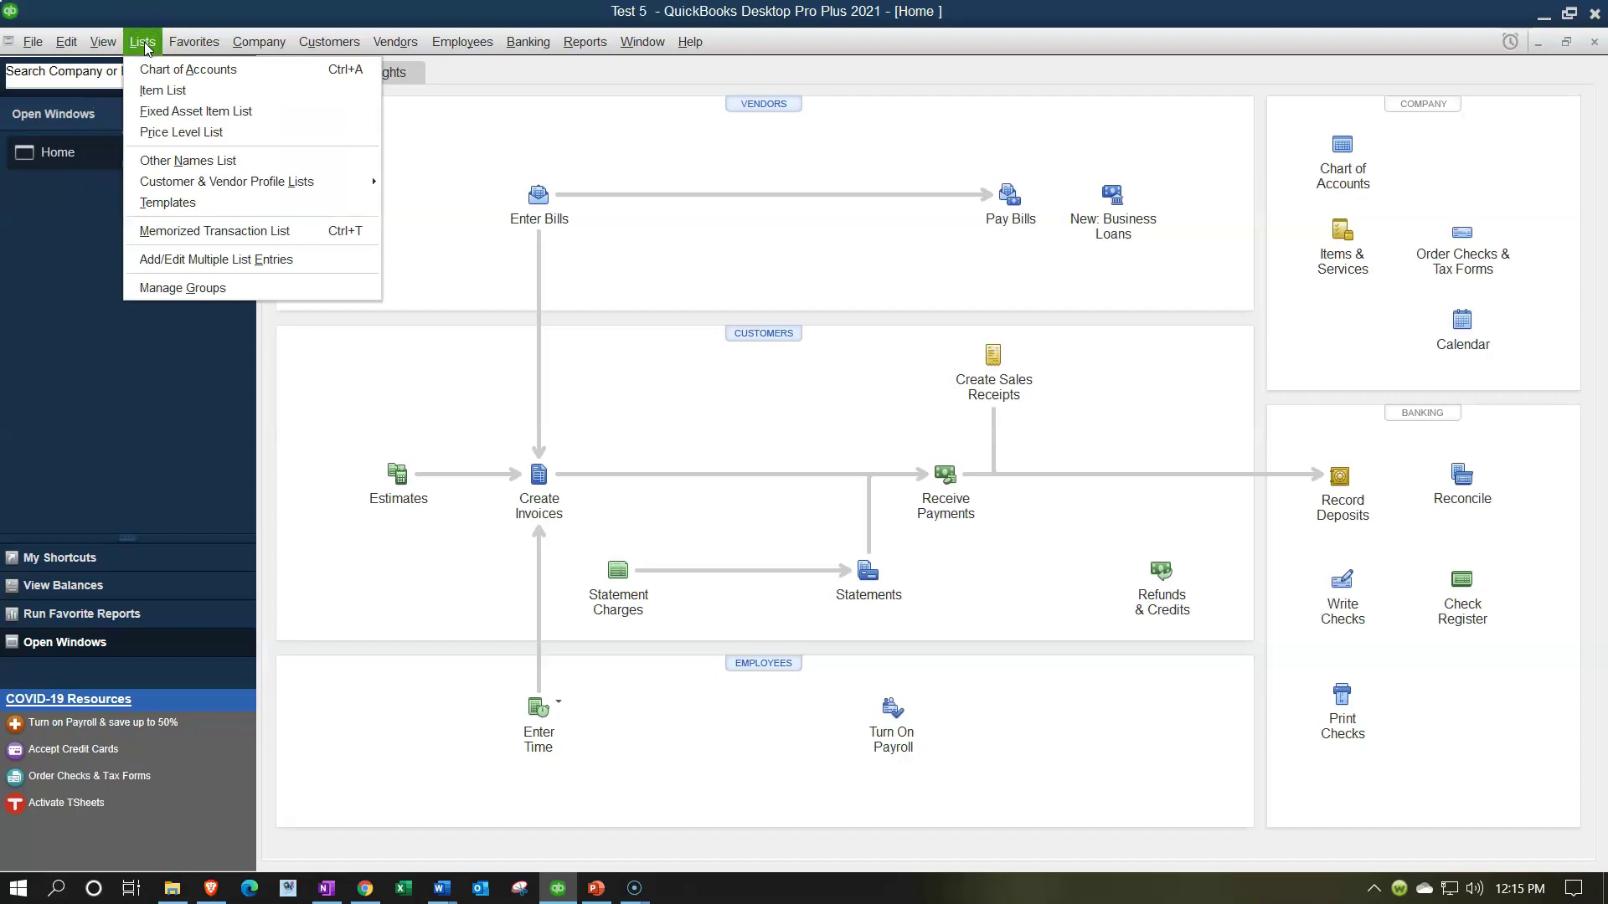
pyautogui.click(163, 73)
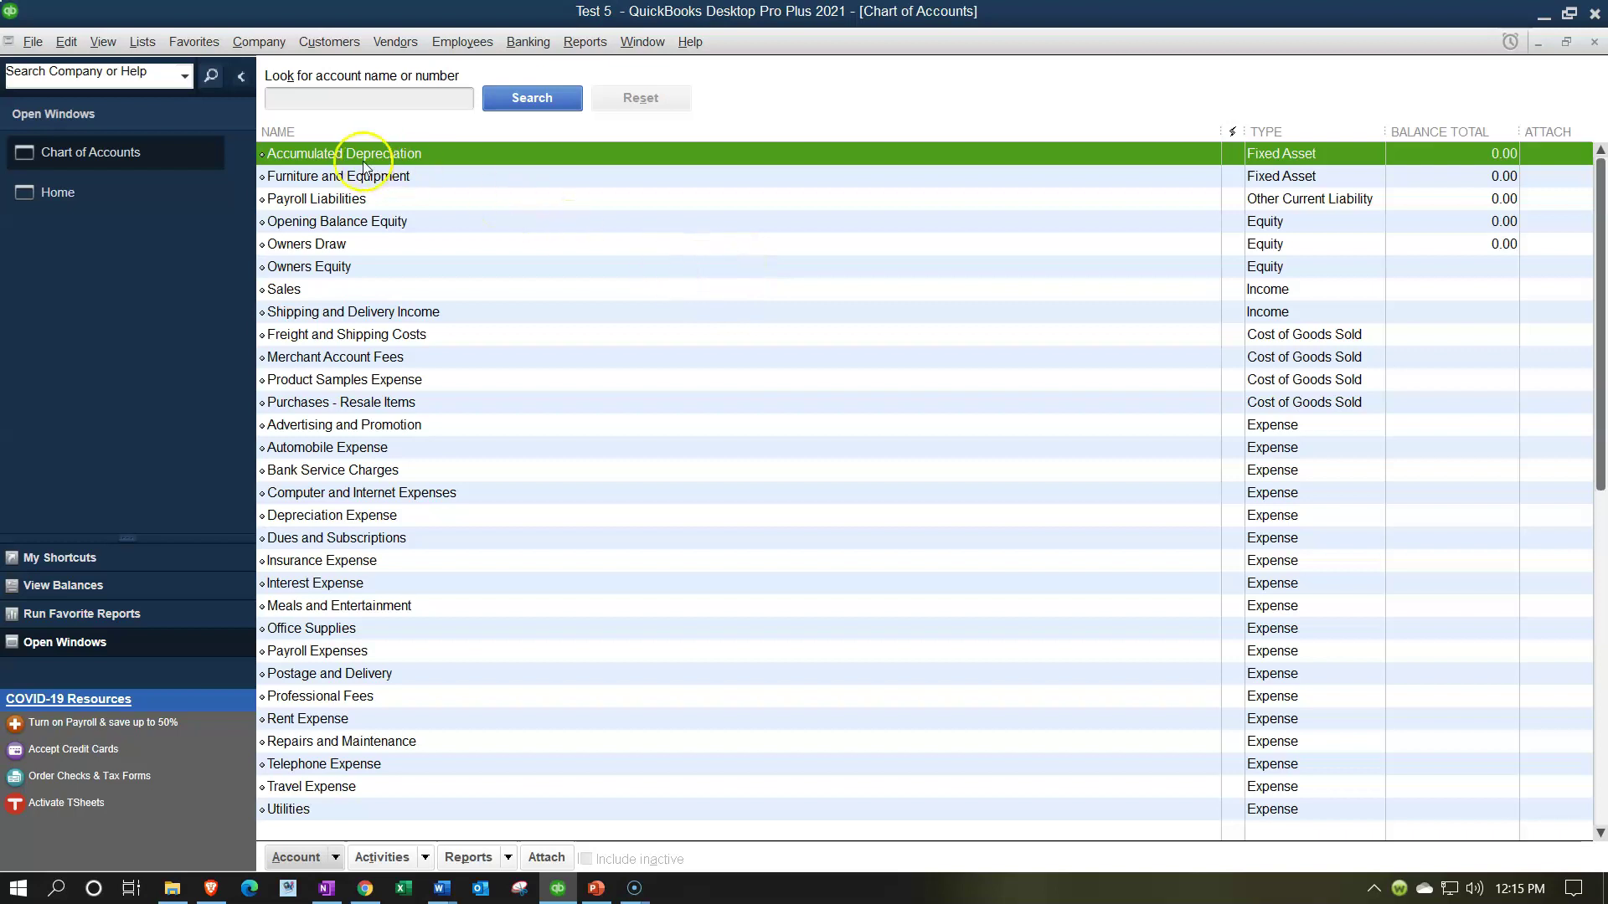
# - Turn on the use of account numbers in the company's accounting preferences and save the change
pyautogui.click(56, 43)
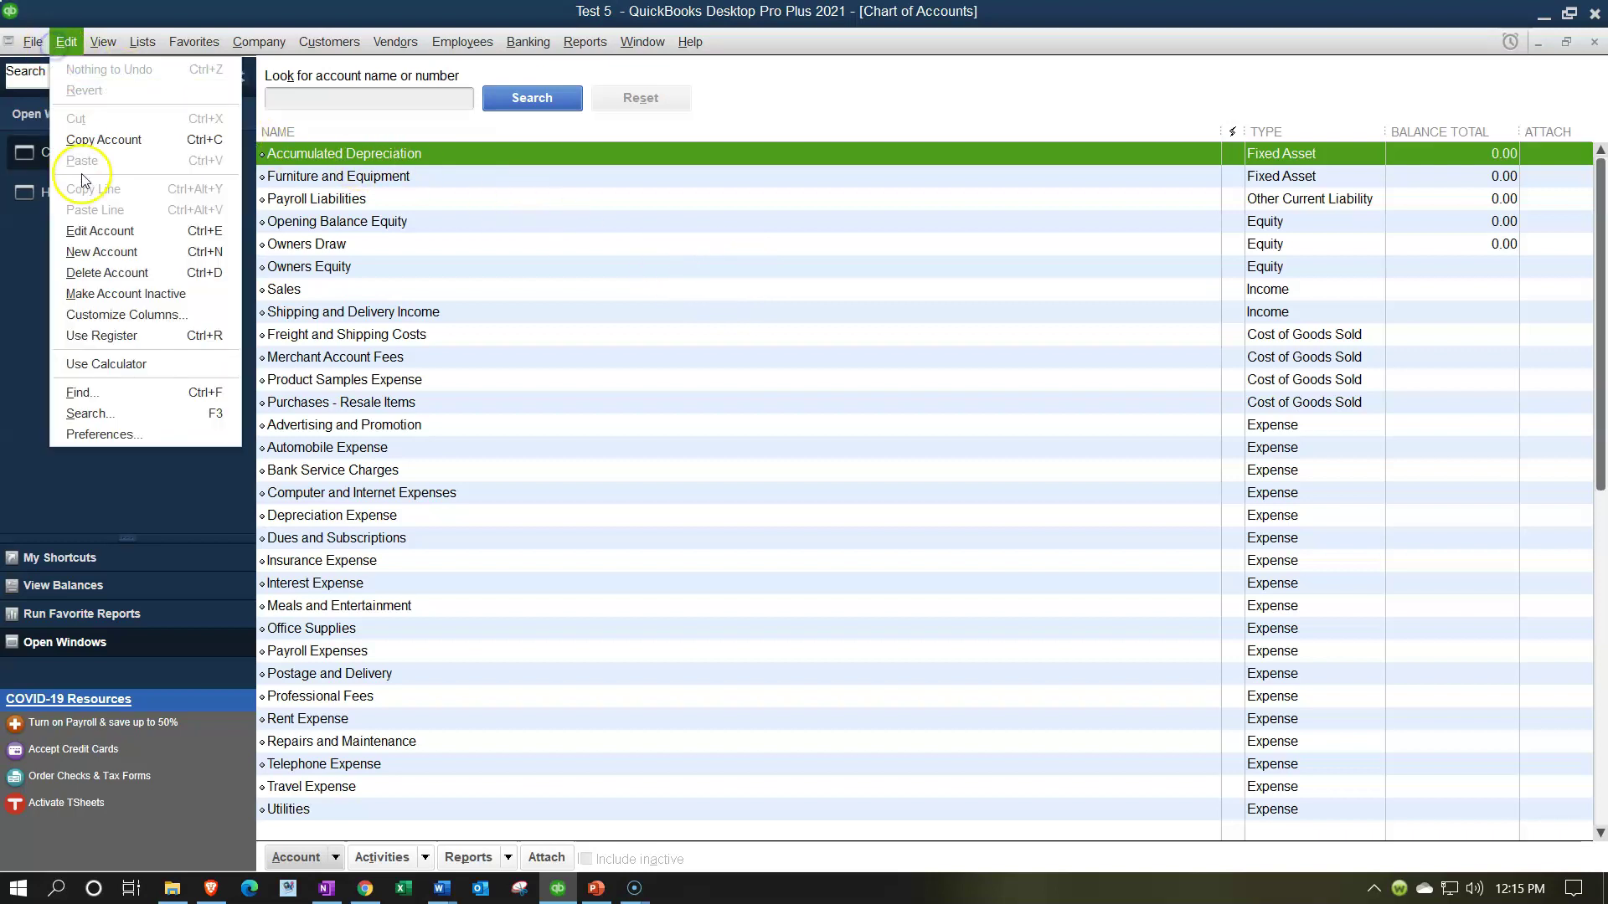
pyautogui.click(124, 435)
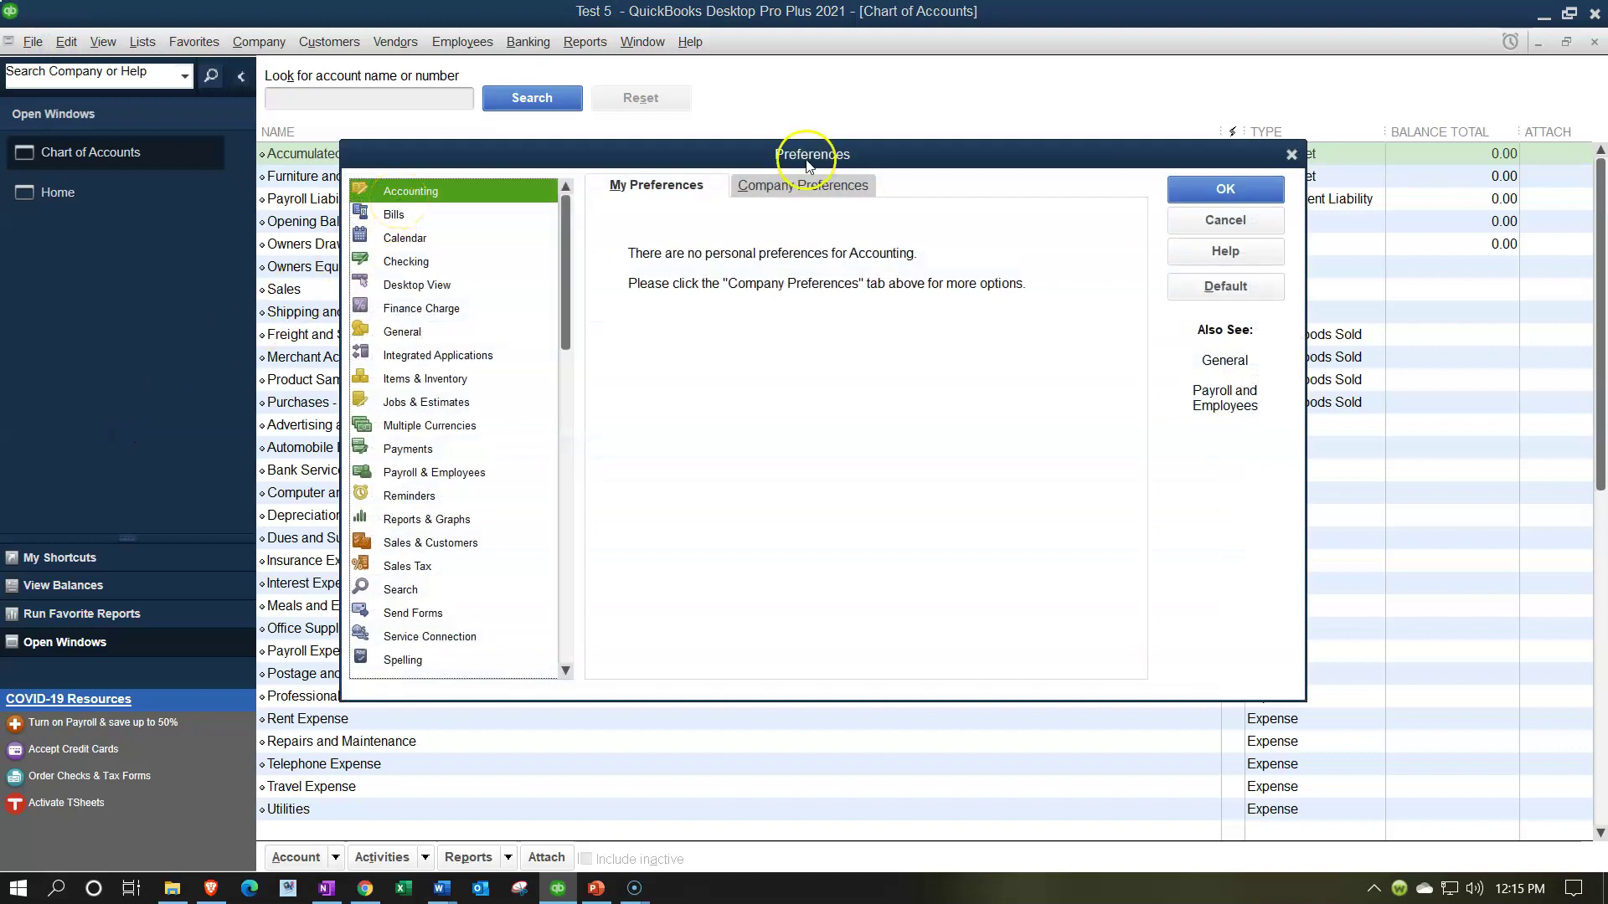
pyautogui.click(835, 186)
pyautogui.click(616, 237)
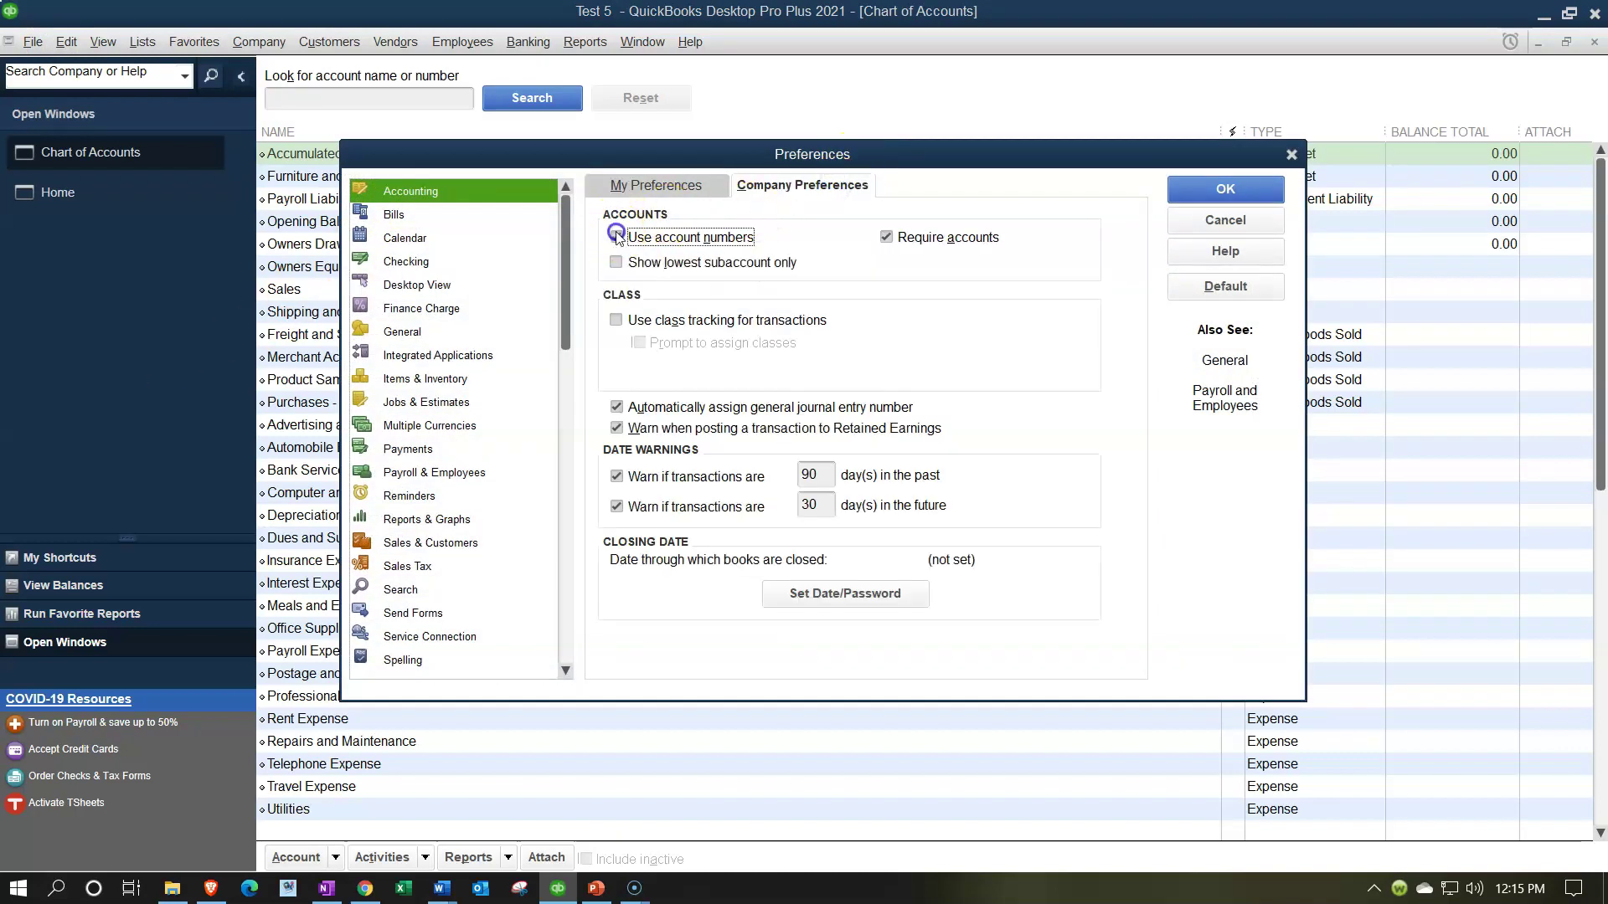
pyautogui.click(1198, 199)
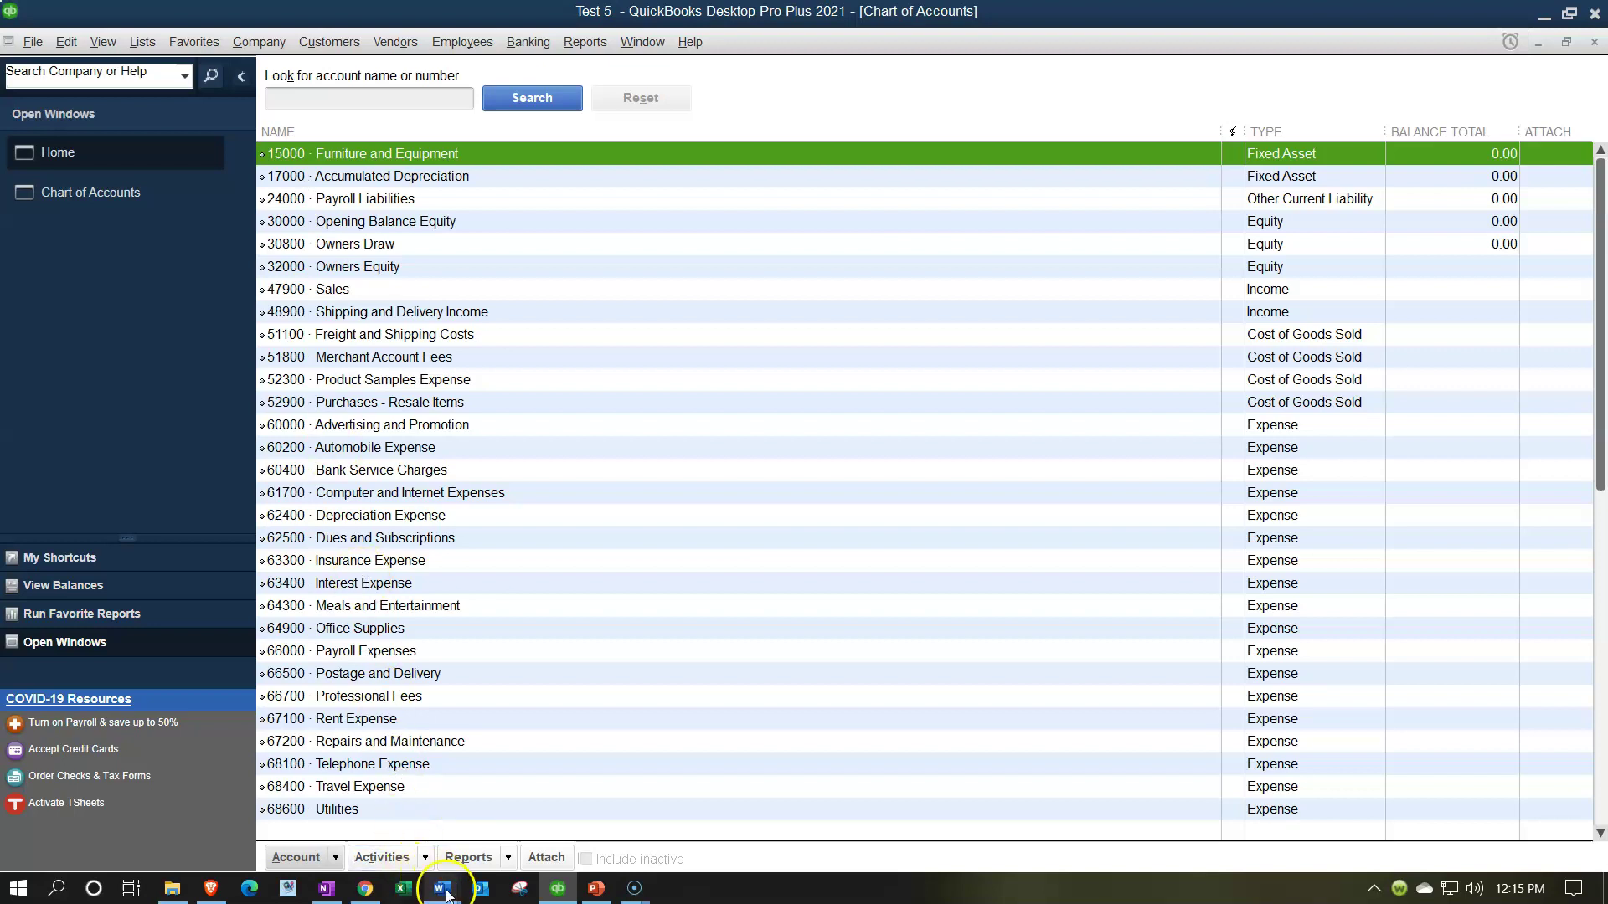
# - Switch to Account Numbers.docx in Word, review the number range for each account type, and return to QuickBooks
pyautogui.moveTo(447, 894)
pyautogui.click(431, 815)
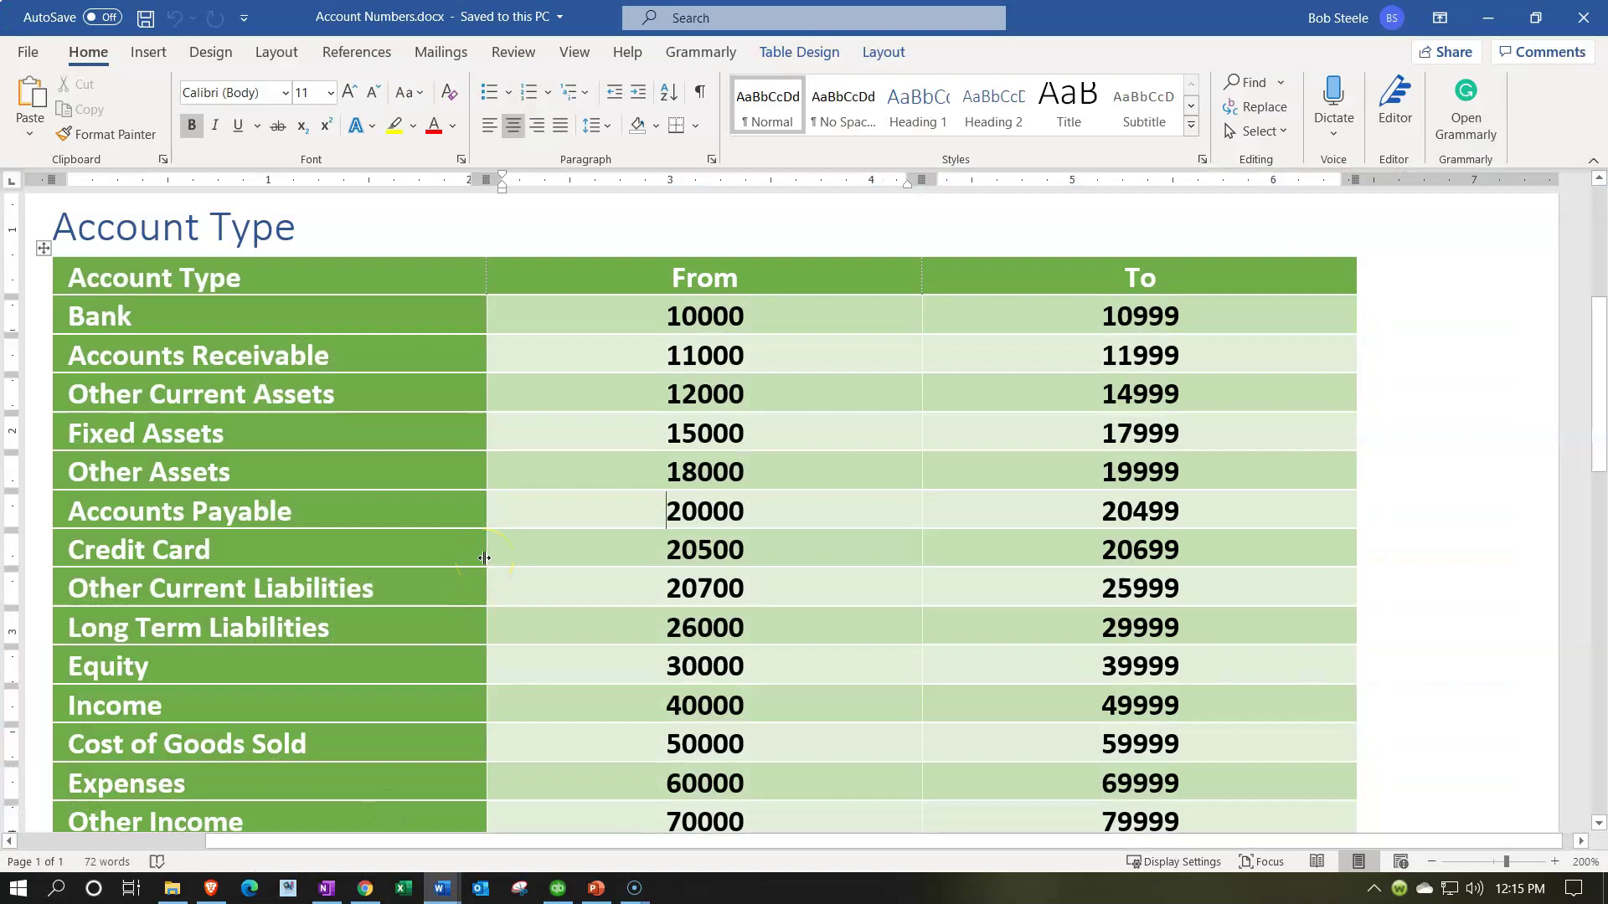
pyautogui.click(891, 482)
pyautogui.scroll(-2, 887, 479)
pyautogui.click(1478, 96)
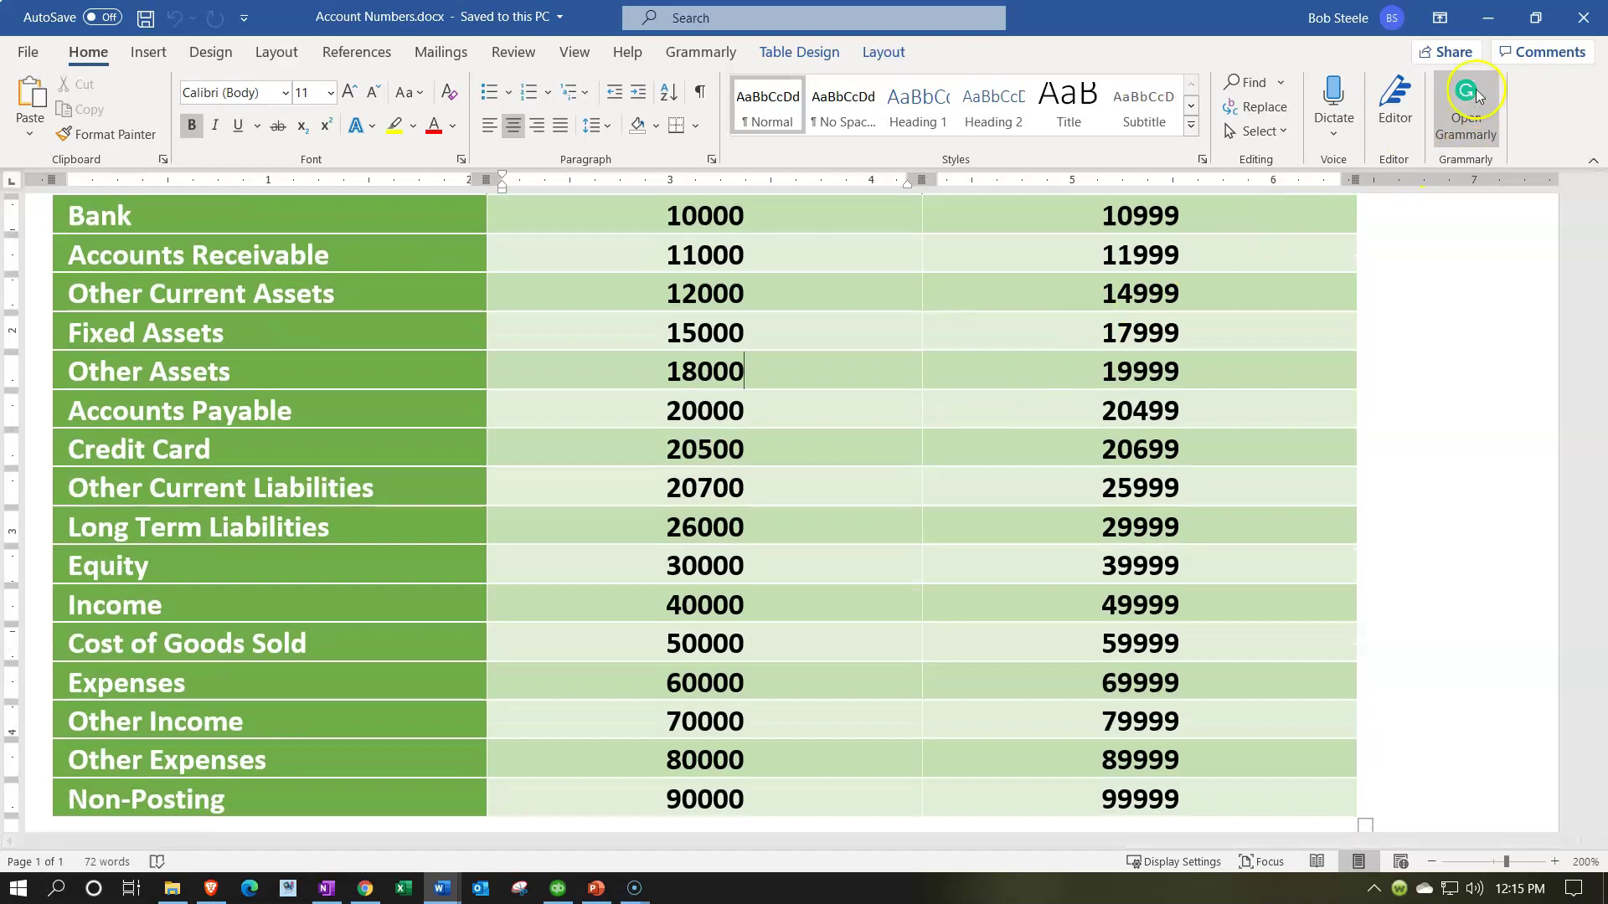
pyautogui.click(1487, 18)
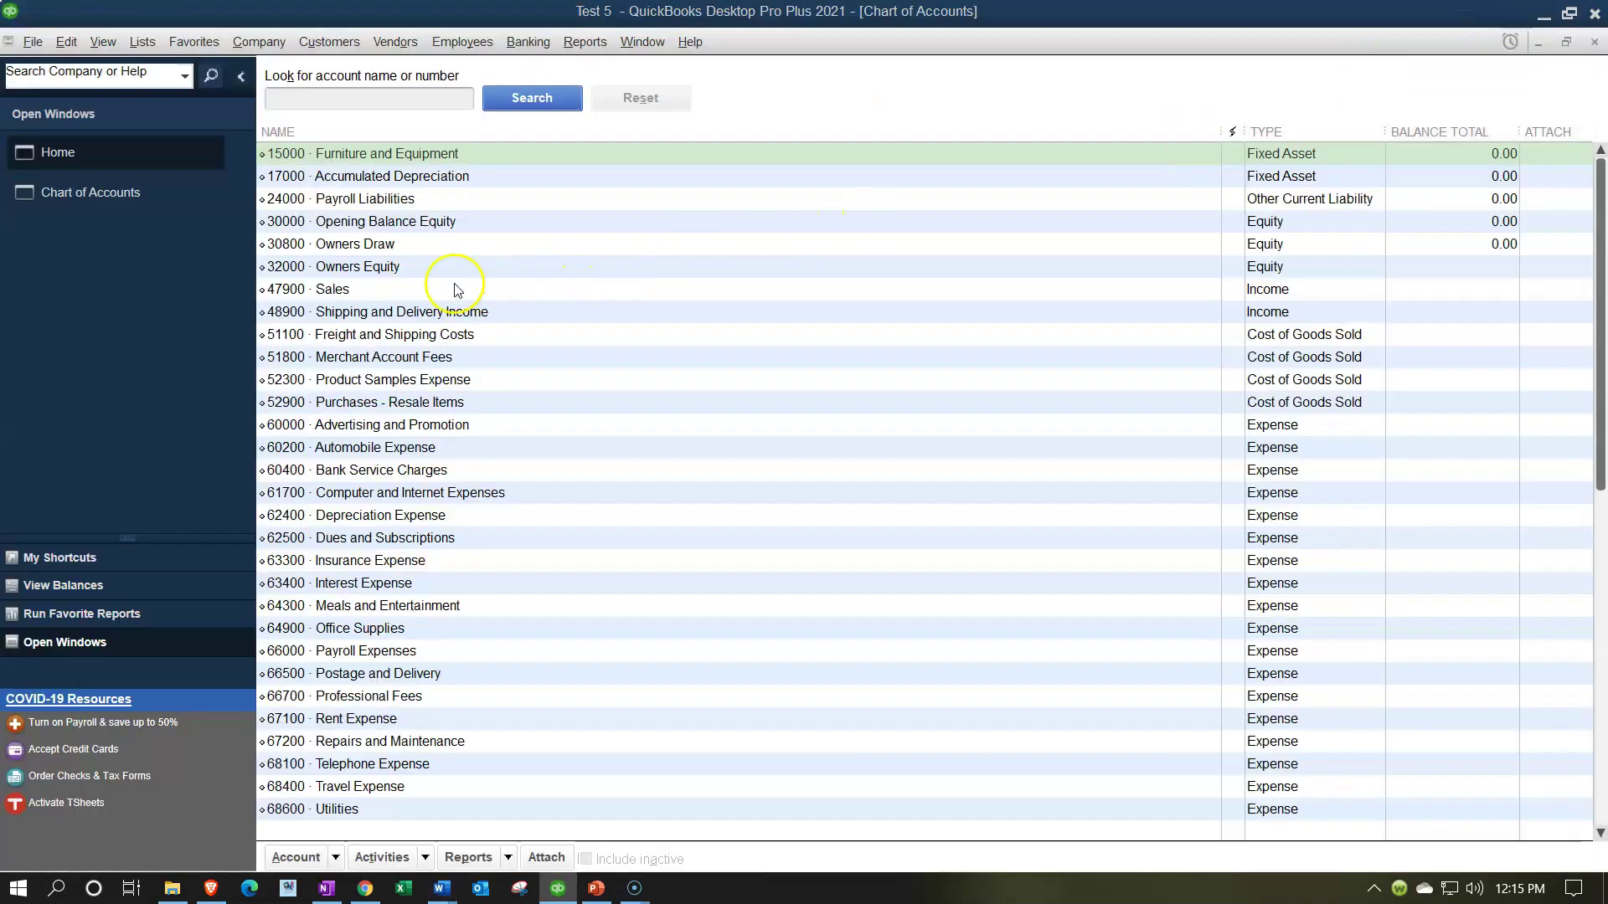
# - Examine how Test 5's account numbers follow the account types, from fixed assets through liabilities, equity, income, cost of goods sold and expenses
pyautogui.click(313, 200)
pyautogui.click(322, 223)
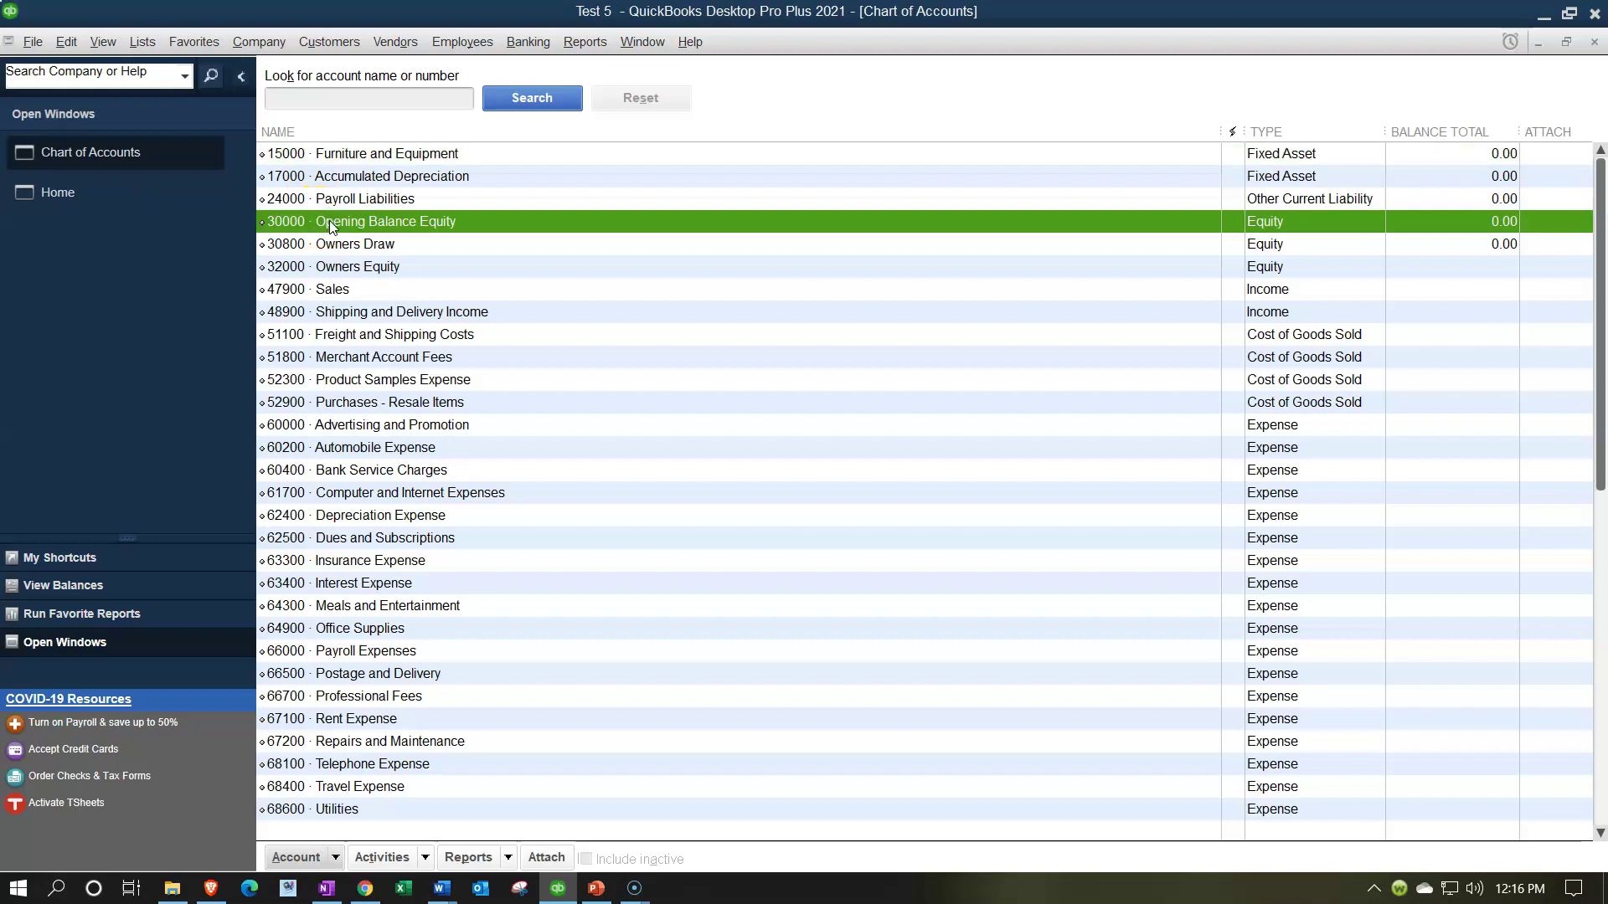
pyautogui.click(341, 287)
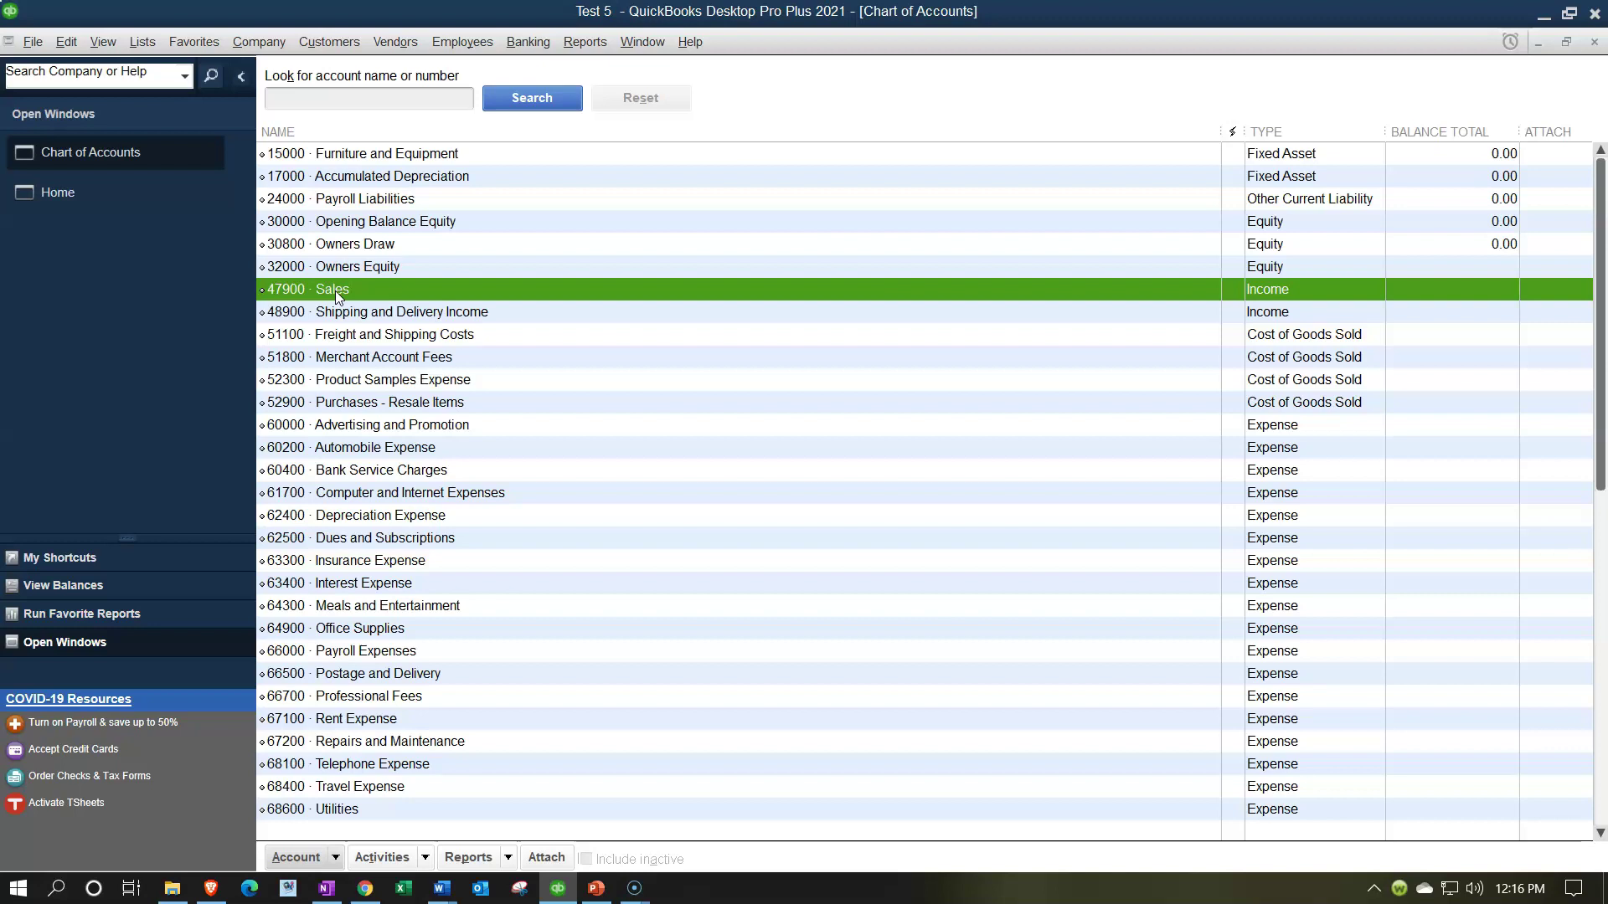
pyautogui.click(371, 378)
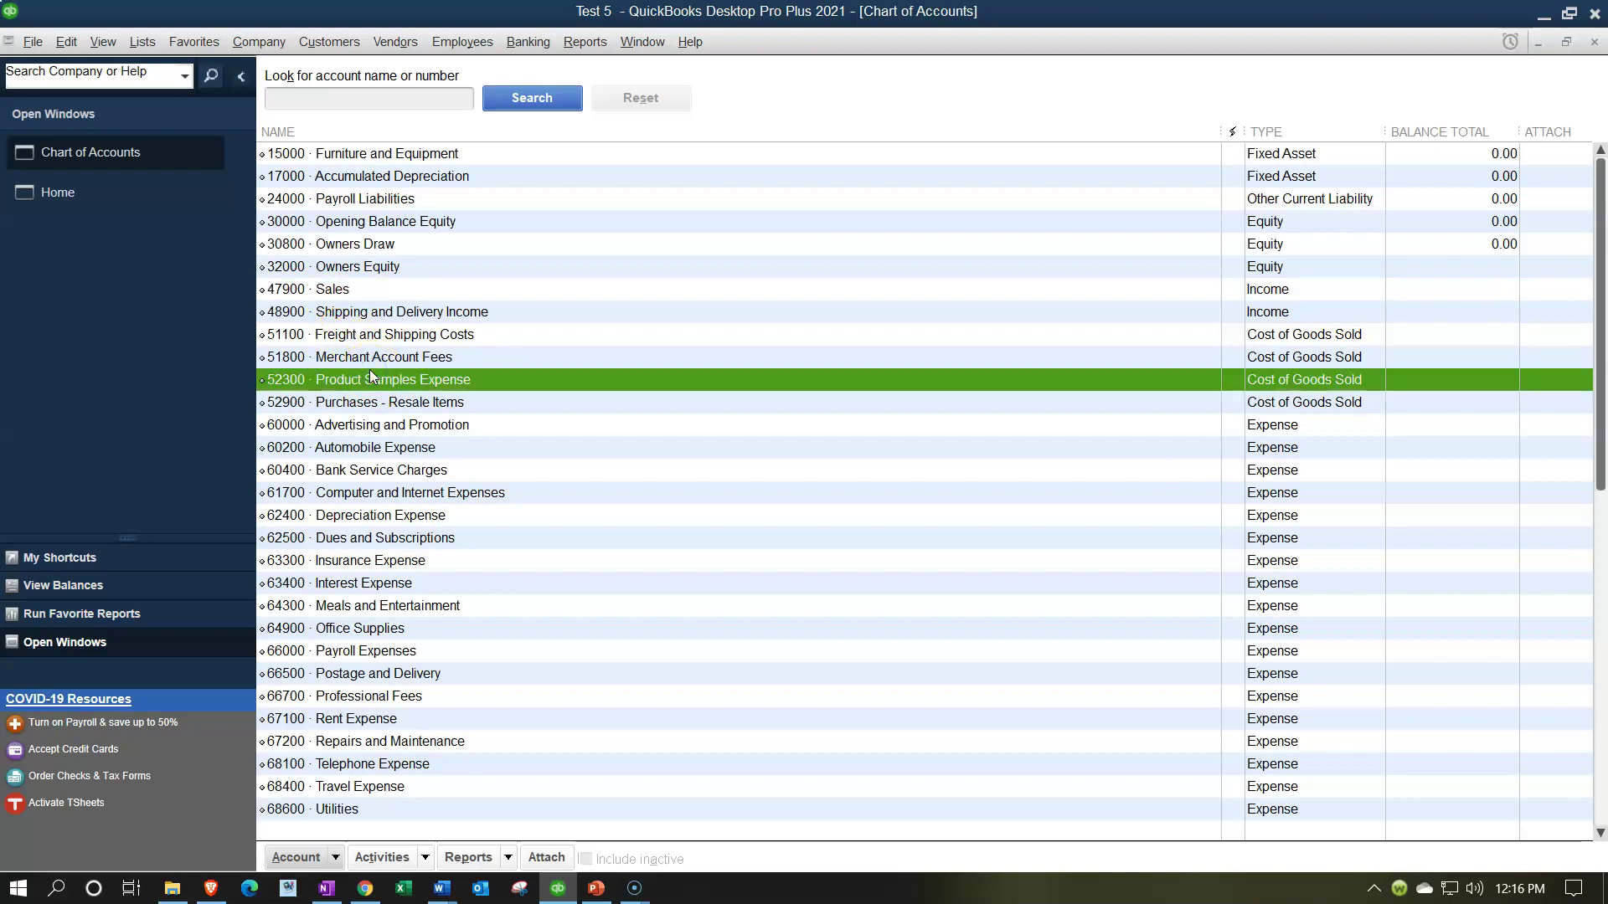
pyautogui.click(1316, 446)
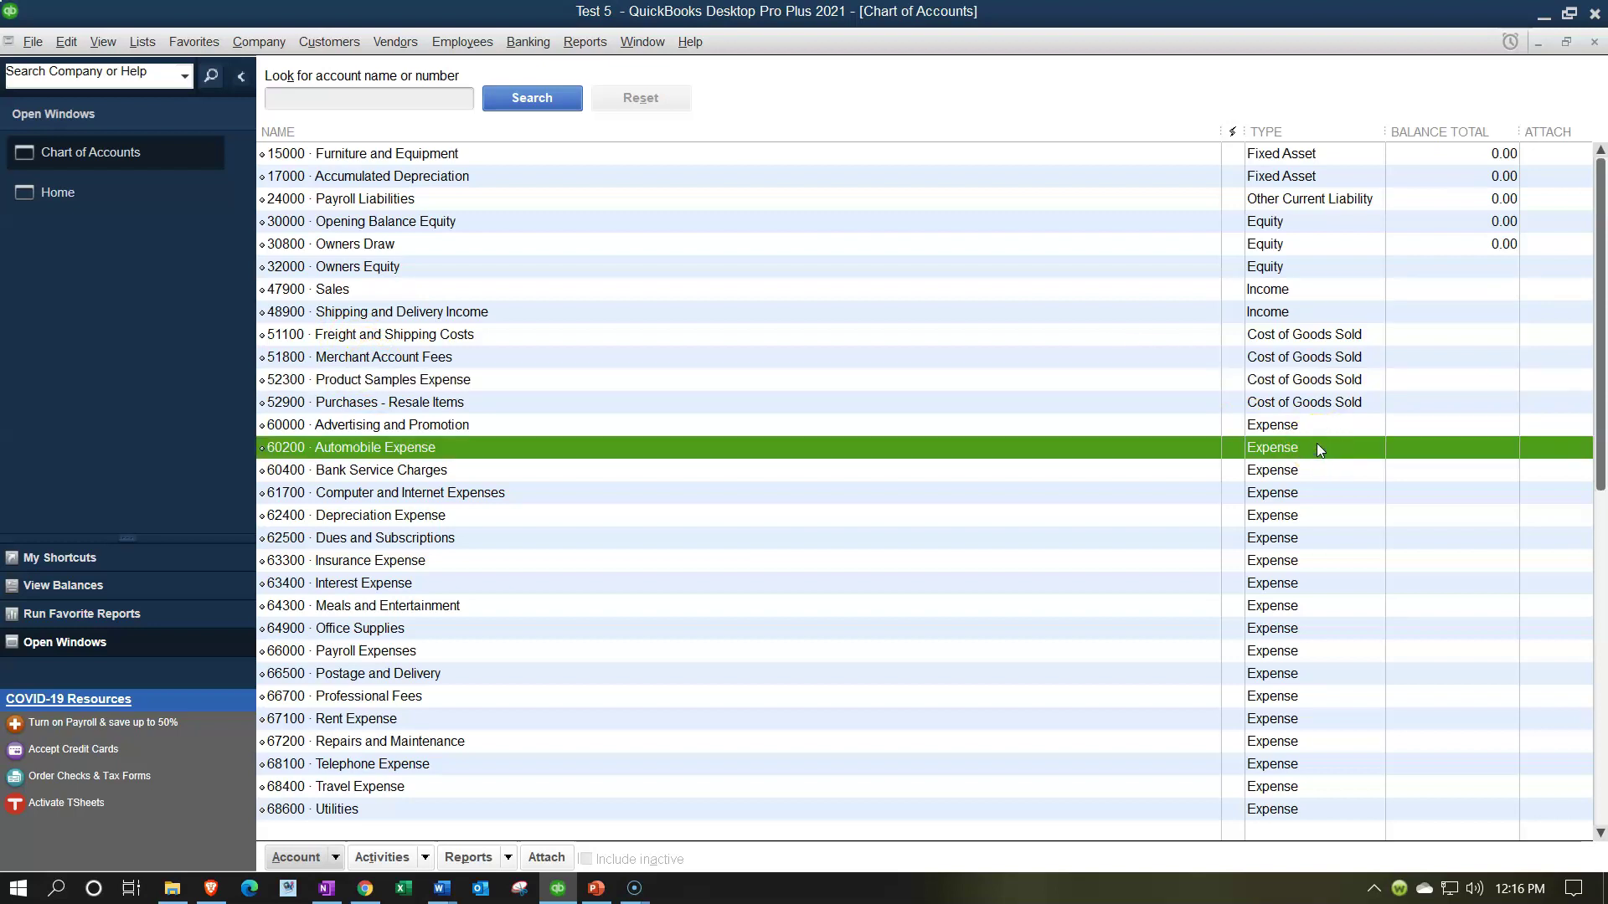
pyautogui.scroll(-1, 1317, 449)
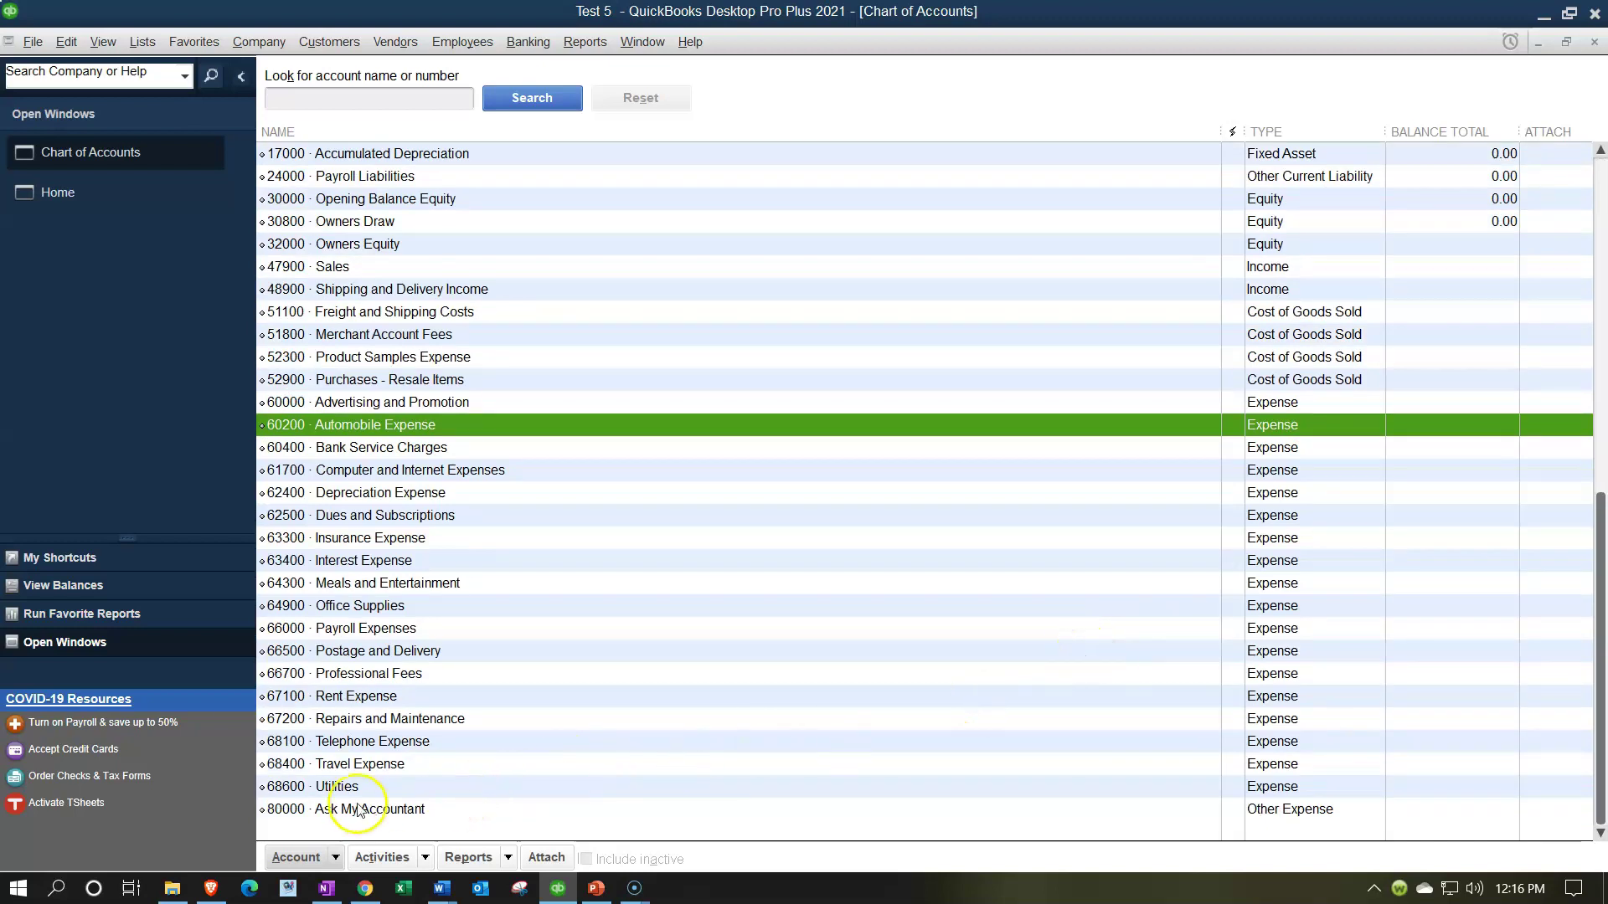
pyautogui.click(386, 812)
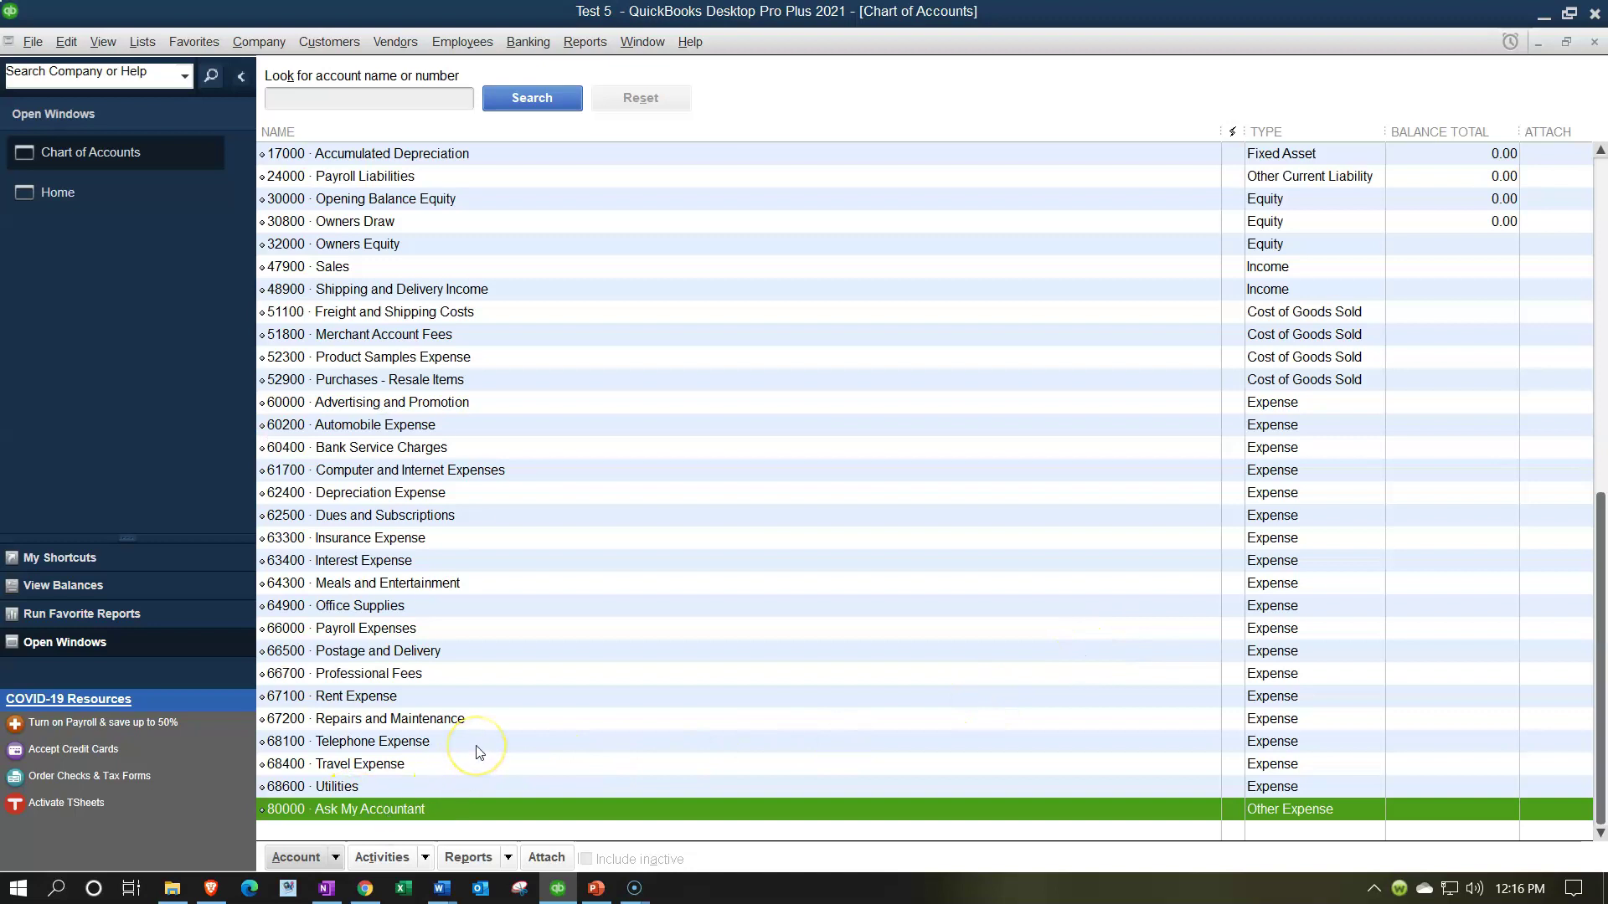
pyautogui.scroll(1, 477, 749)
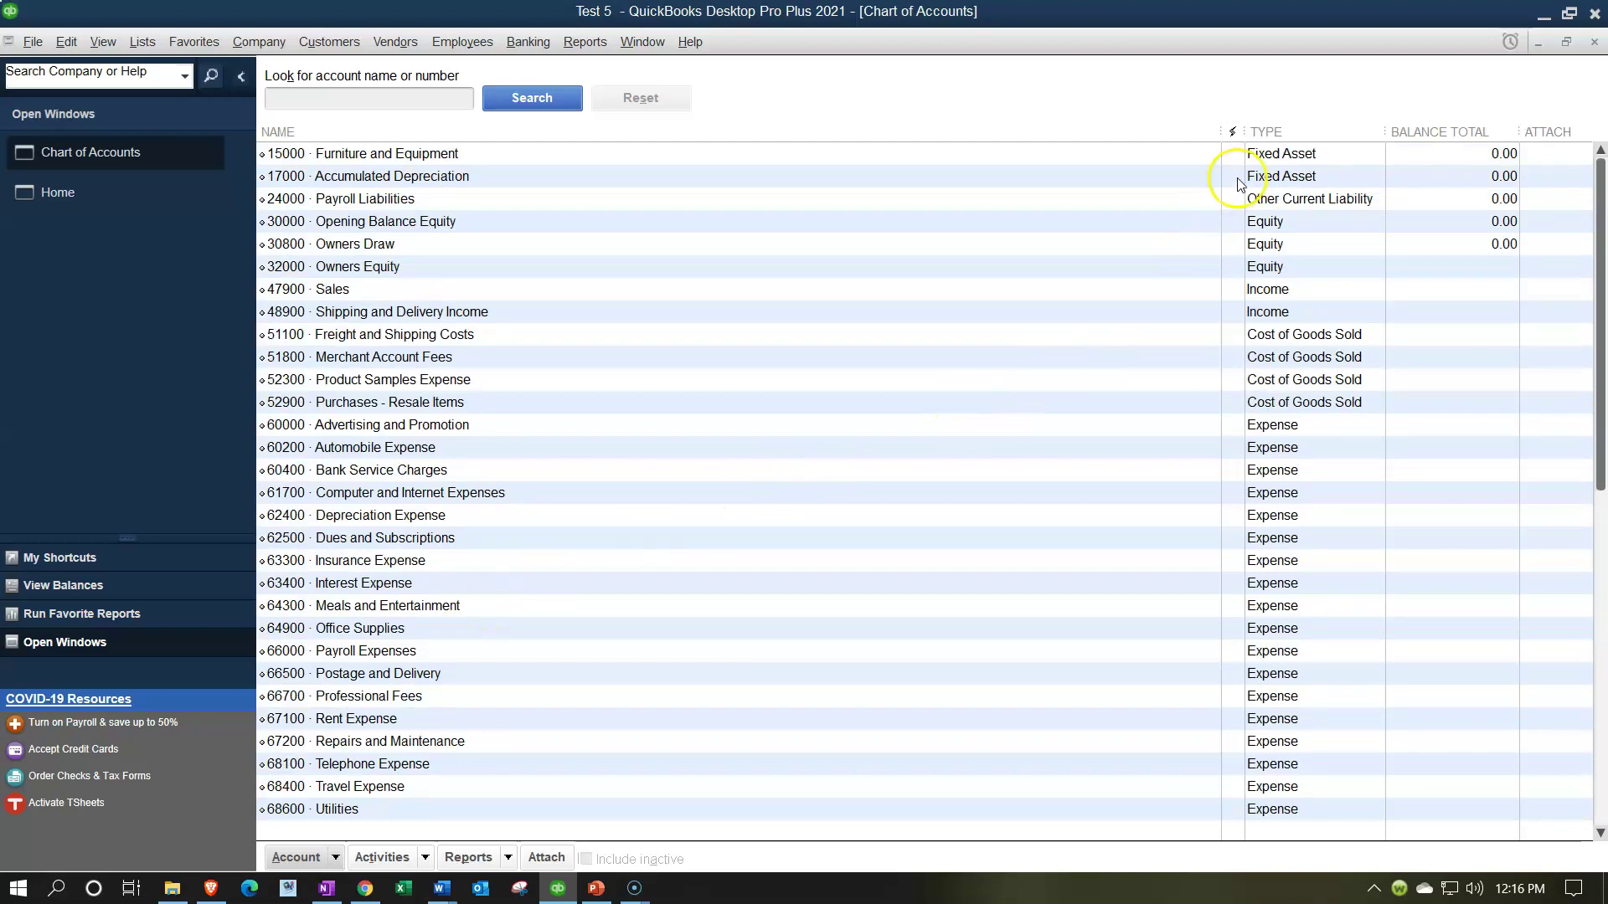
pyautogui.click(1283, 154)
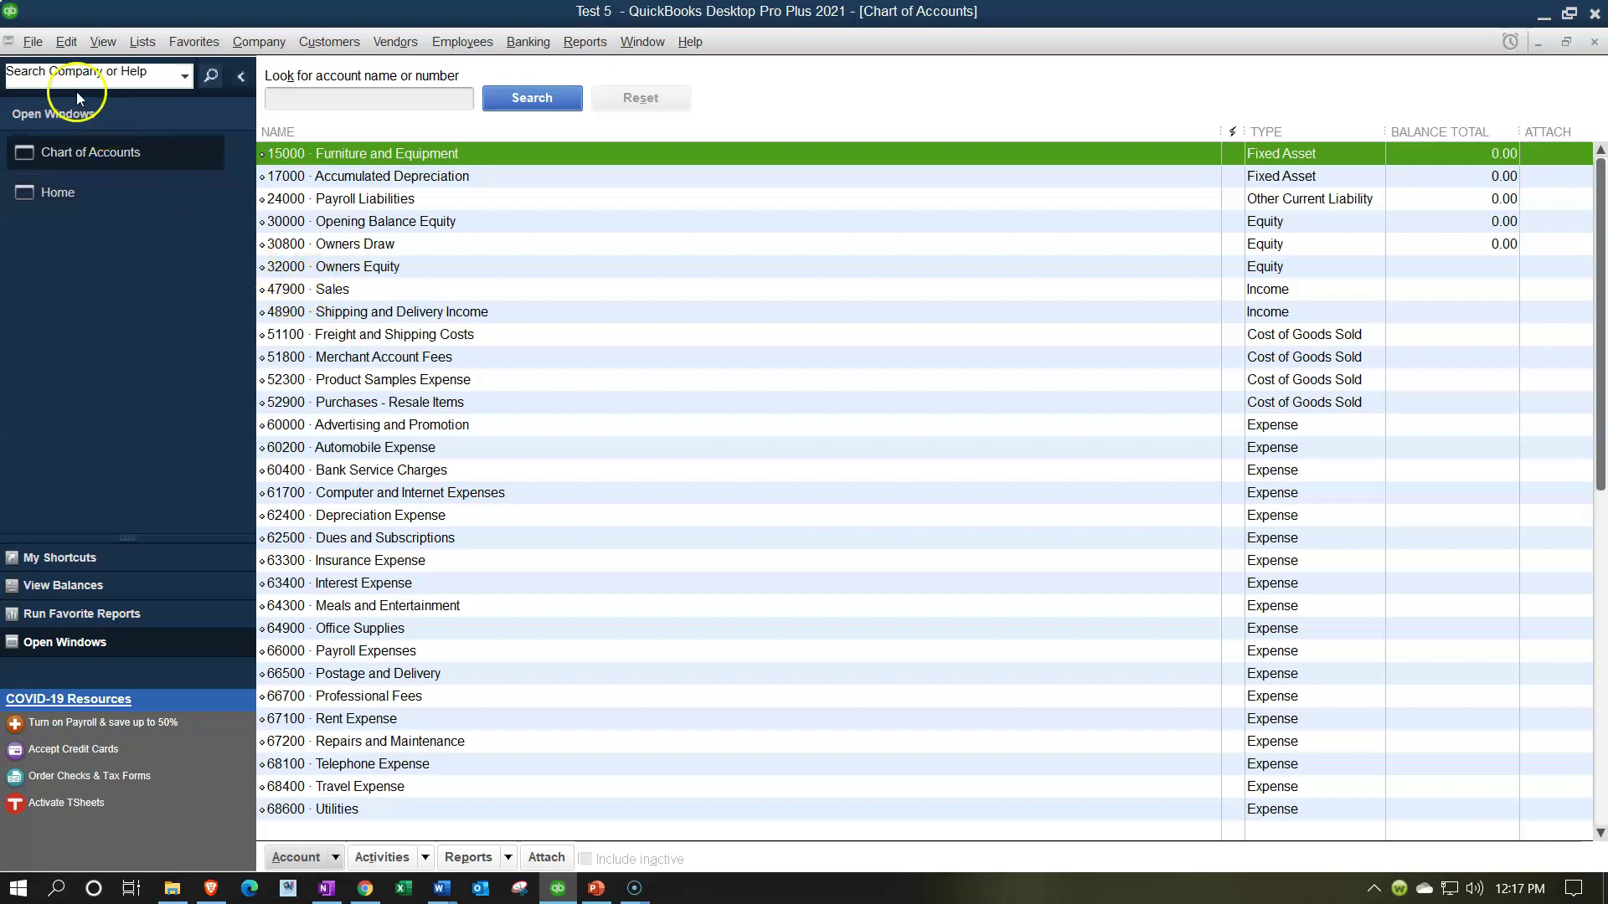
# - Close the Test 5 company and open the previously used sample_product-based business.qbw file, accepting the sample file notice
pyautogui.click(37, 50)
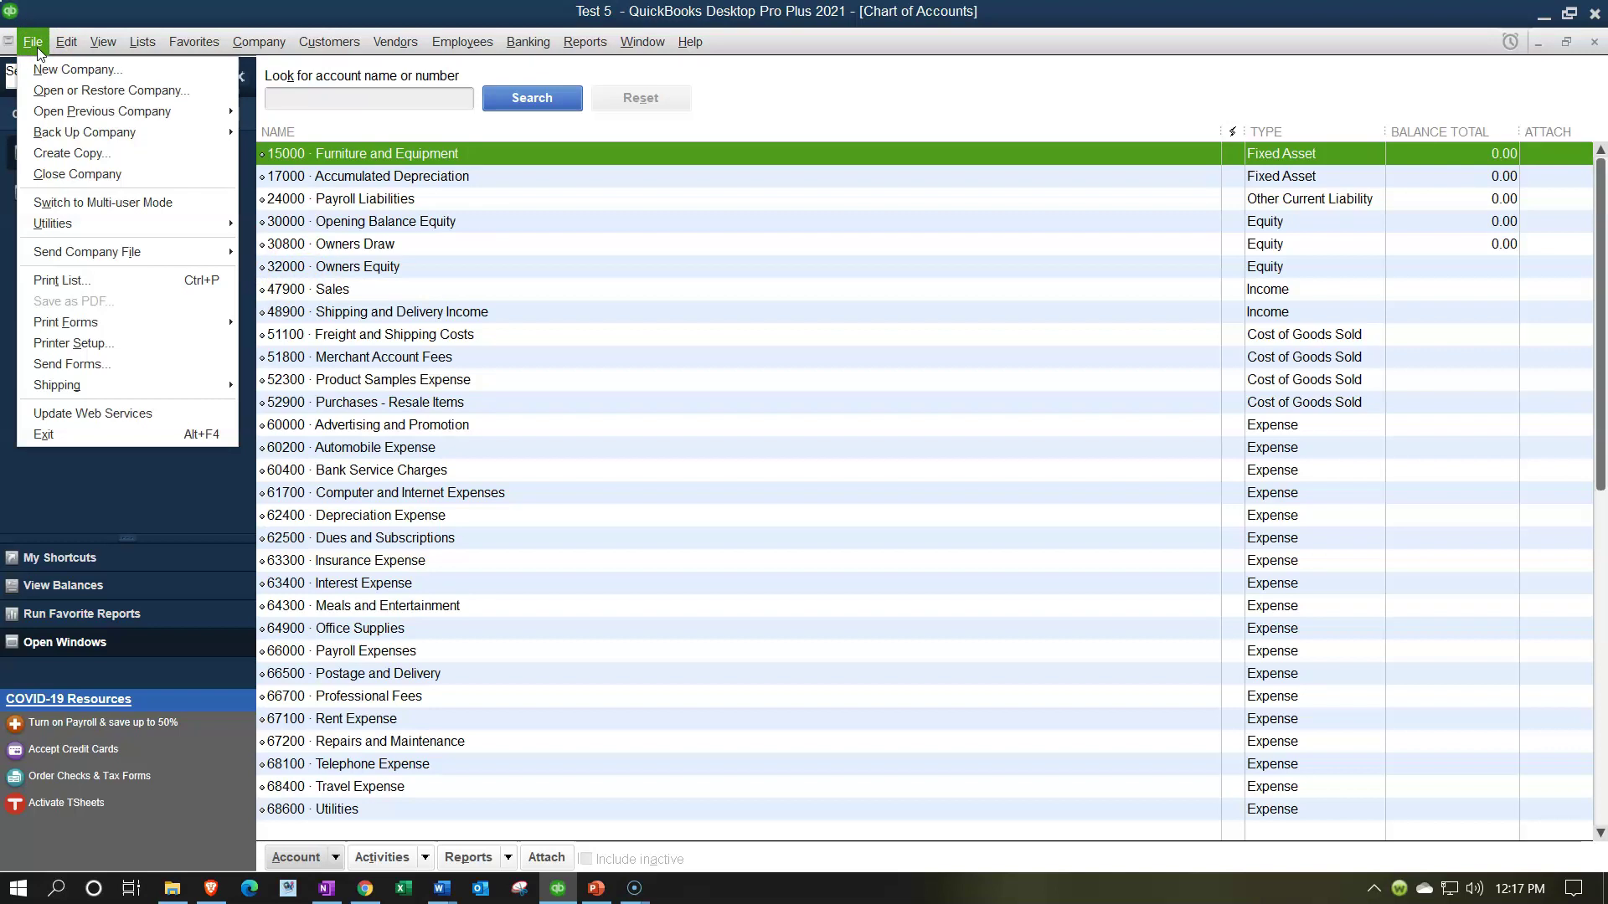
pyautogui.click(95, 179)
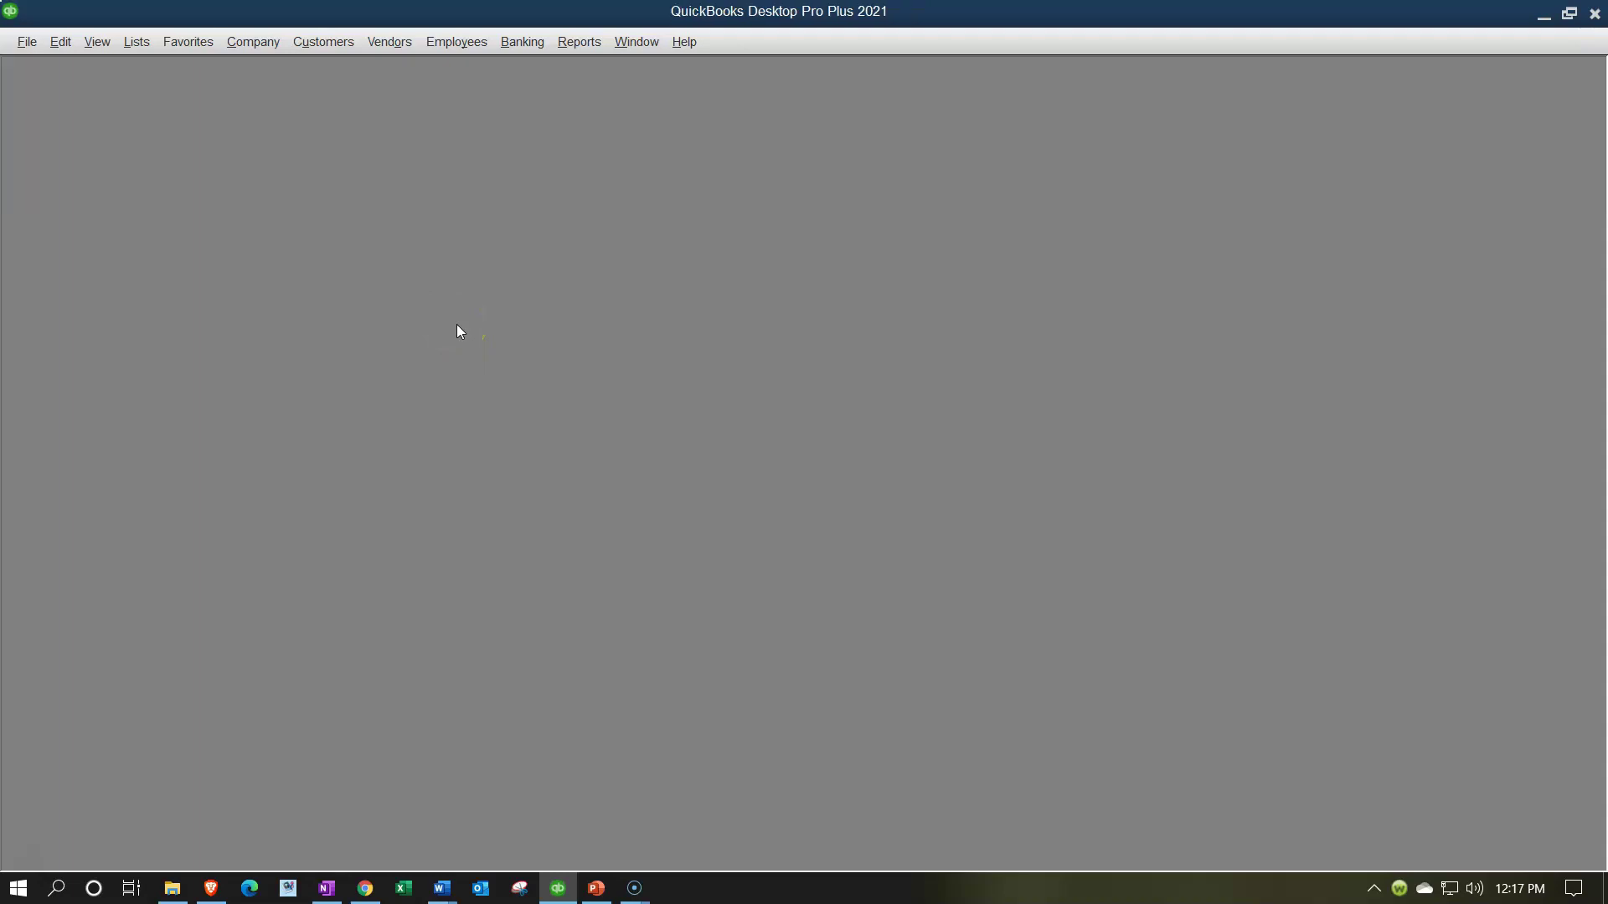
pyautogui.click(338, 337)
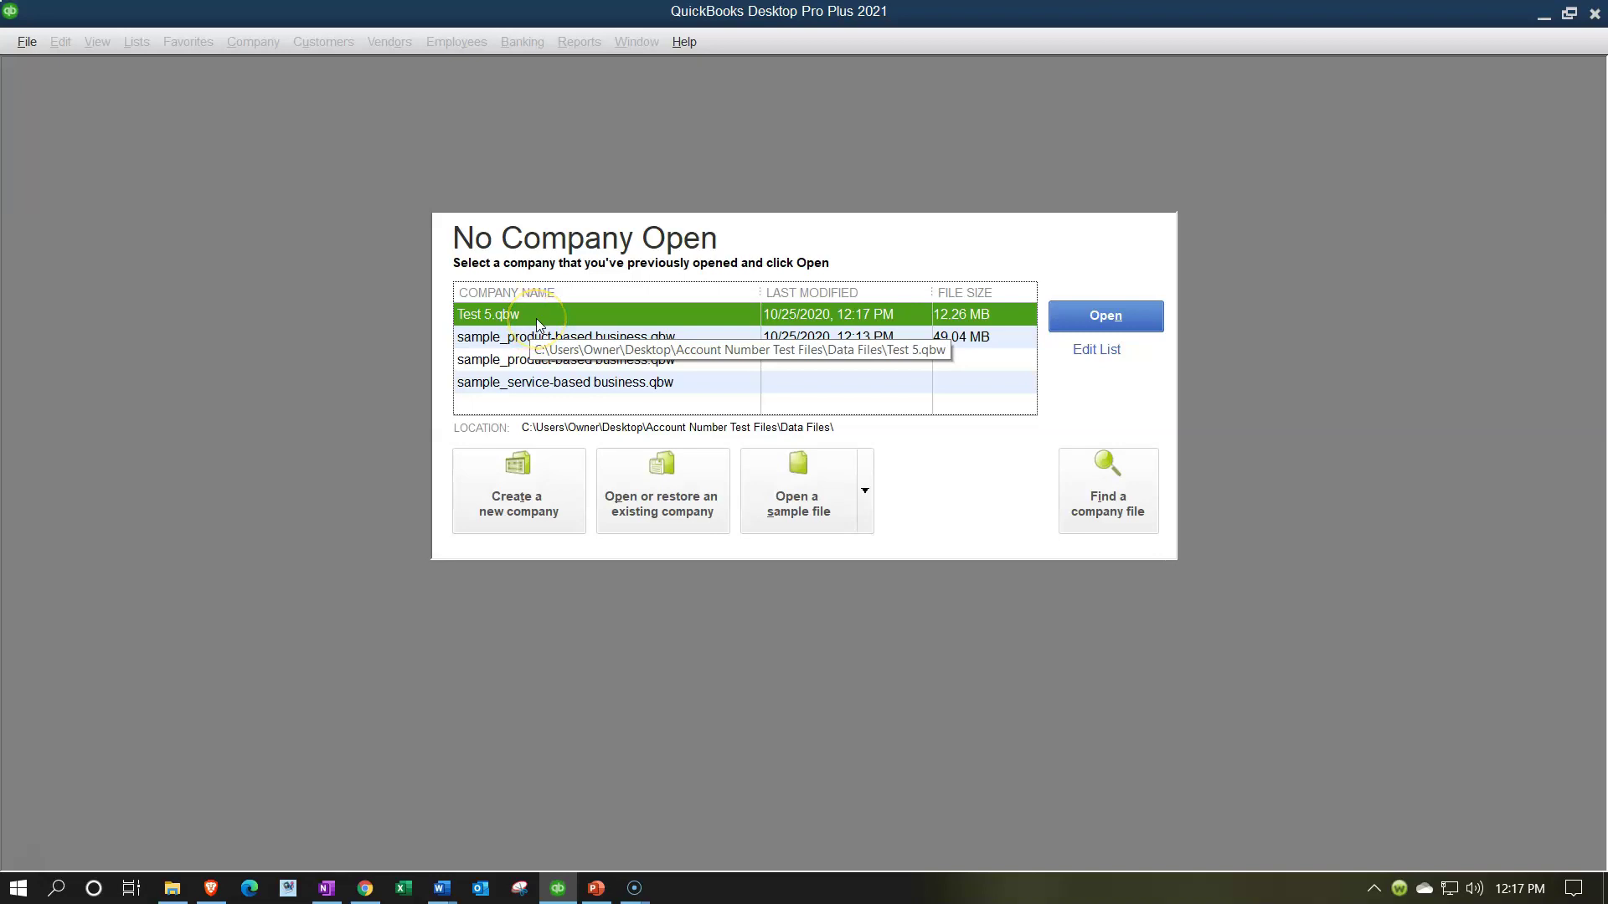
pyautogui.click(468, 320)
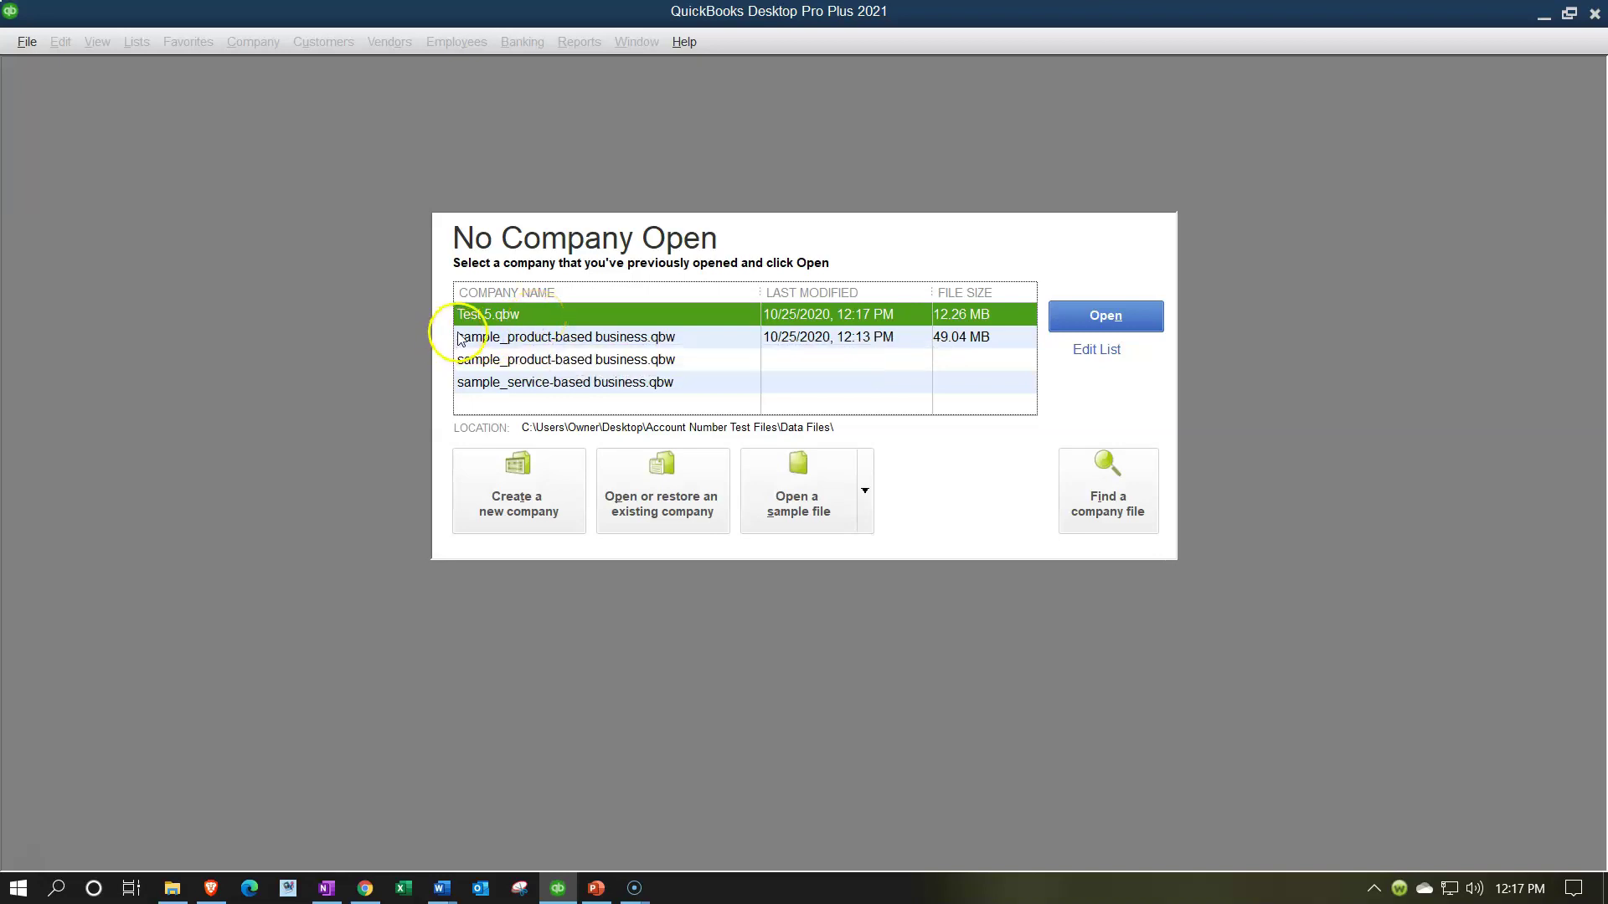
pyautogui.doubleClick(513, 343)
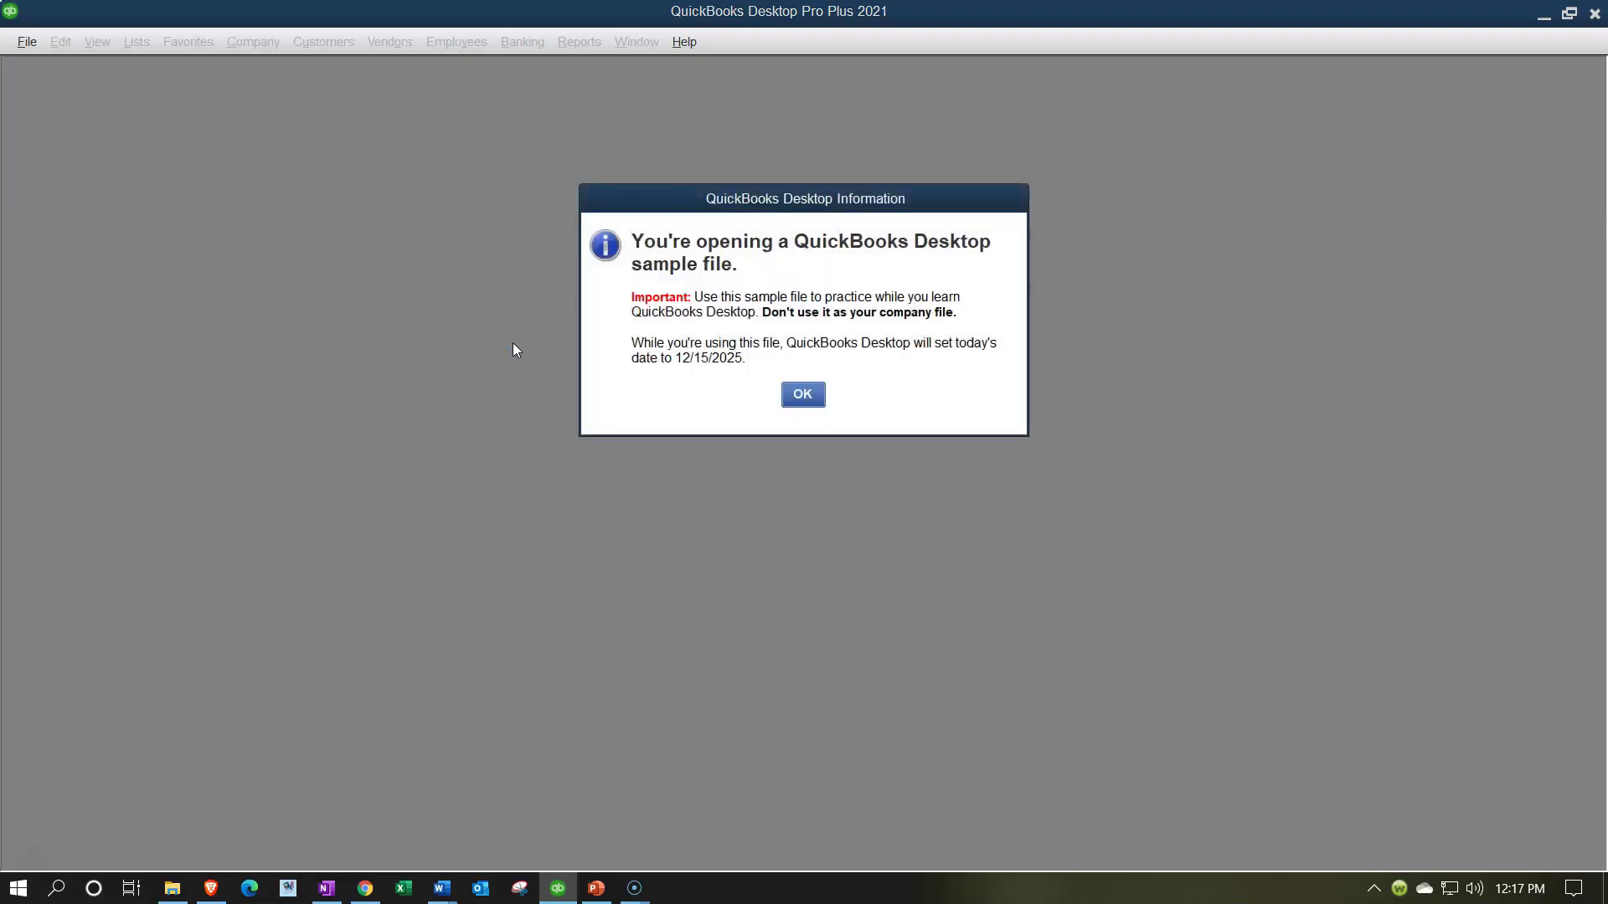
pyautogui.click(804, 394)
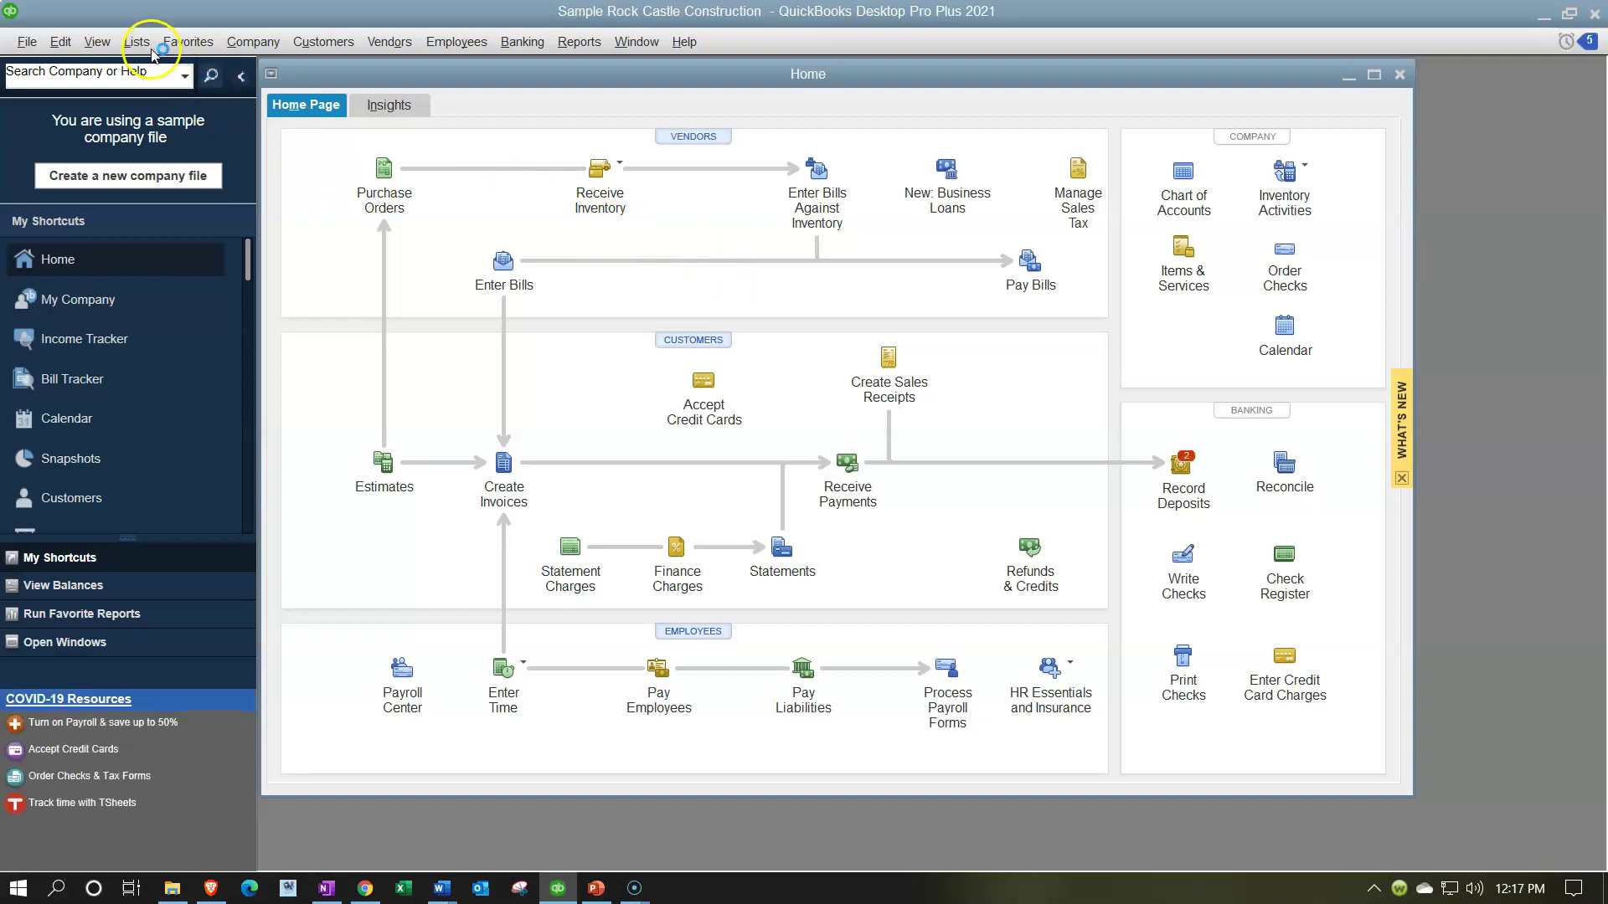
# - Show the open window list for the sample company and open its chart of accounts maximized
pyautogui.click(98, 42)
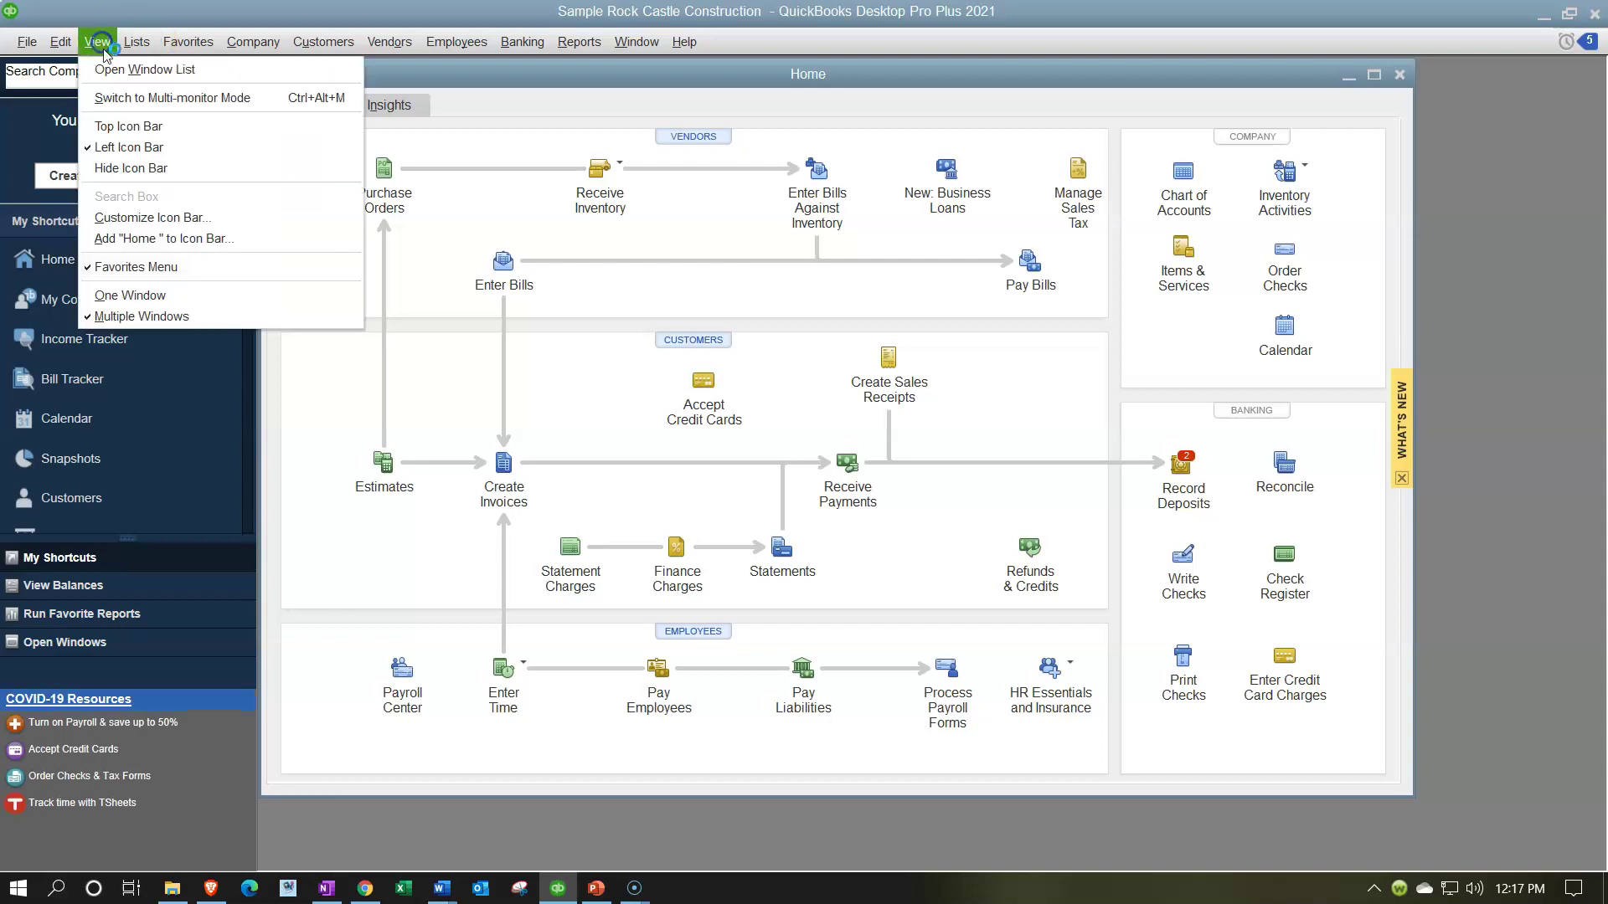
pyautogui.click(124, 62)
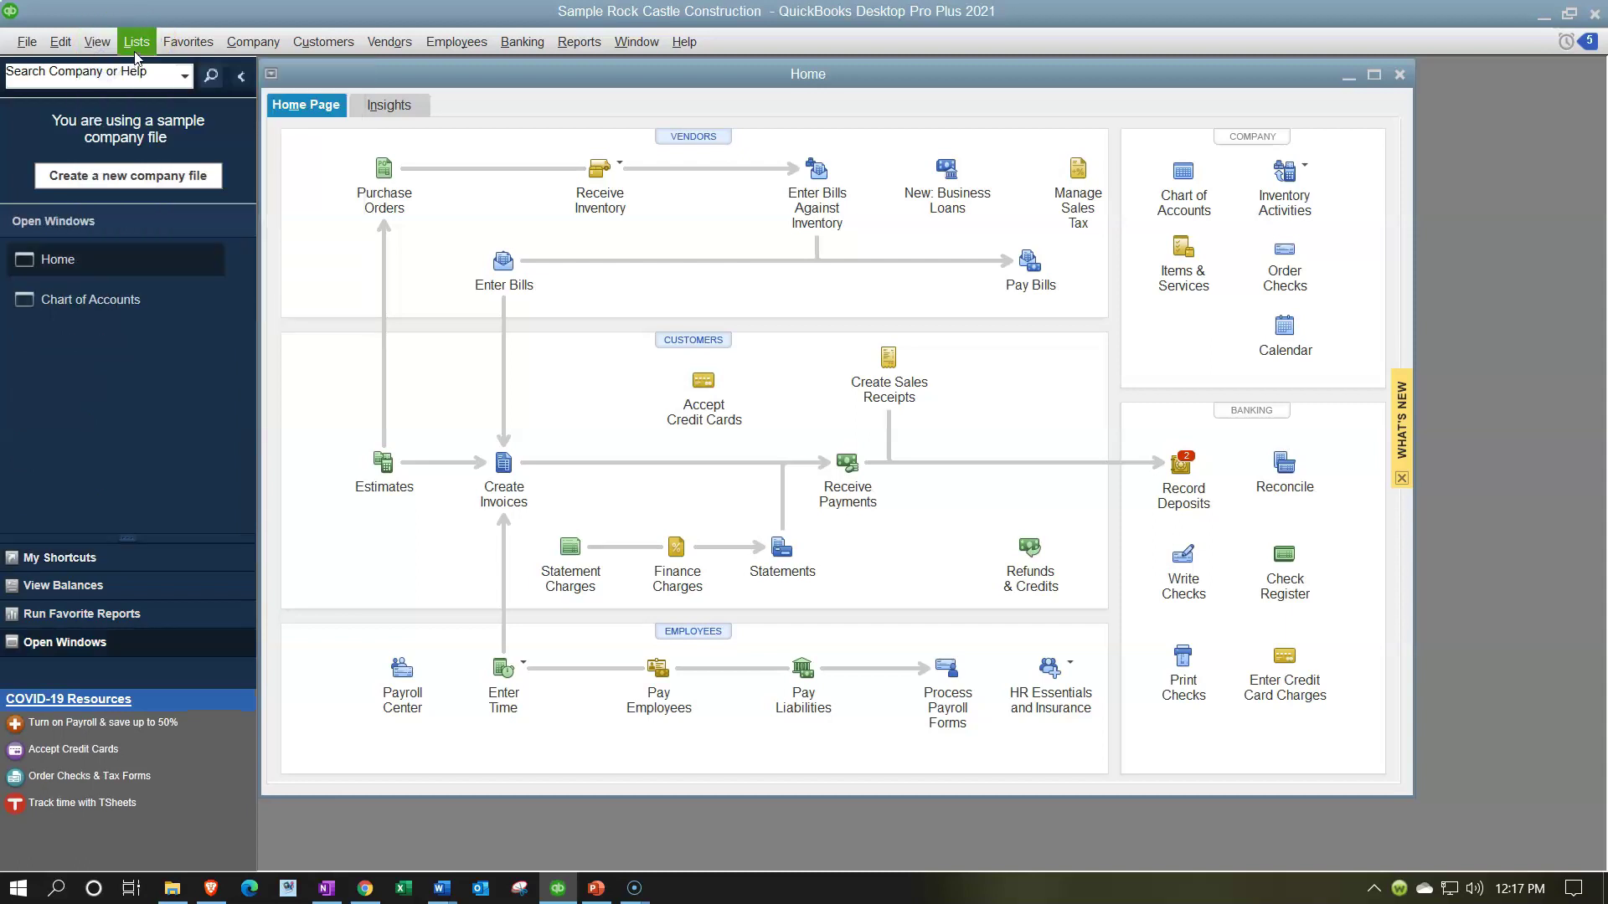
pyautogui.click(136, 42)
pyautogui.click(141, 67)
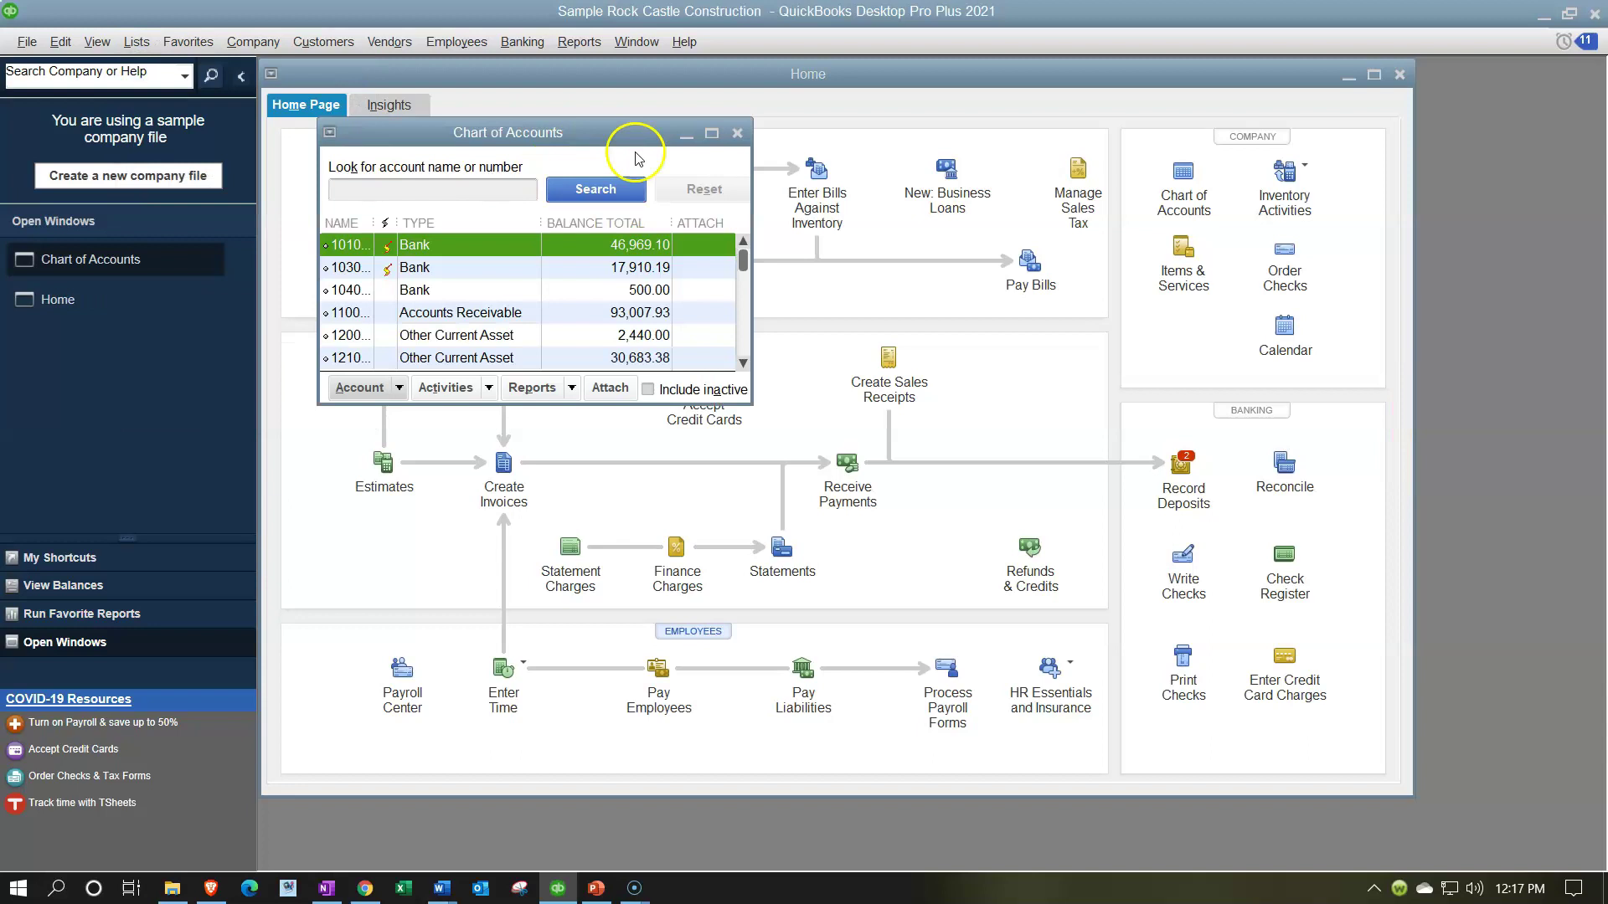
pyautogui.click(712, 132)
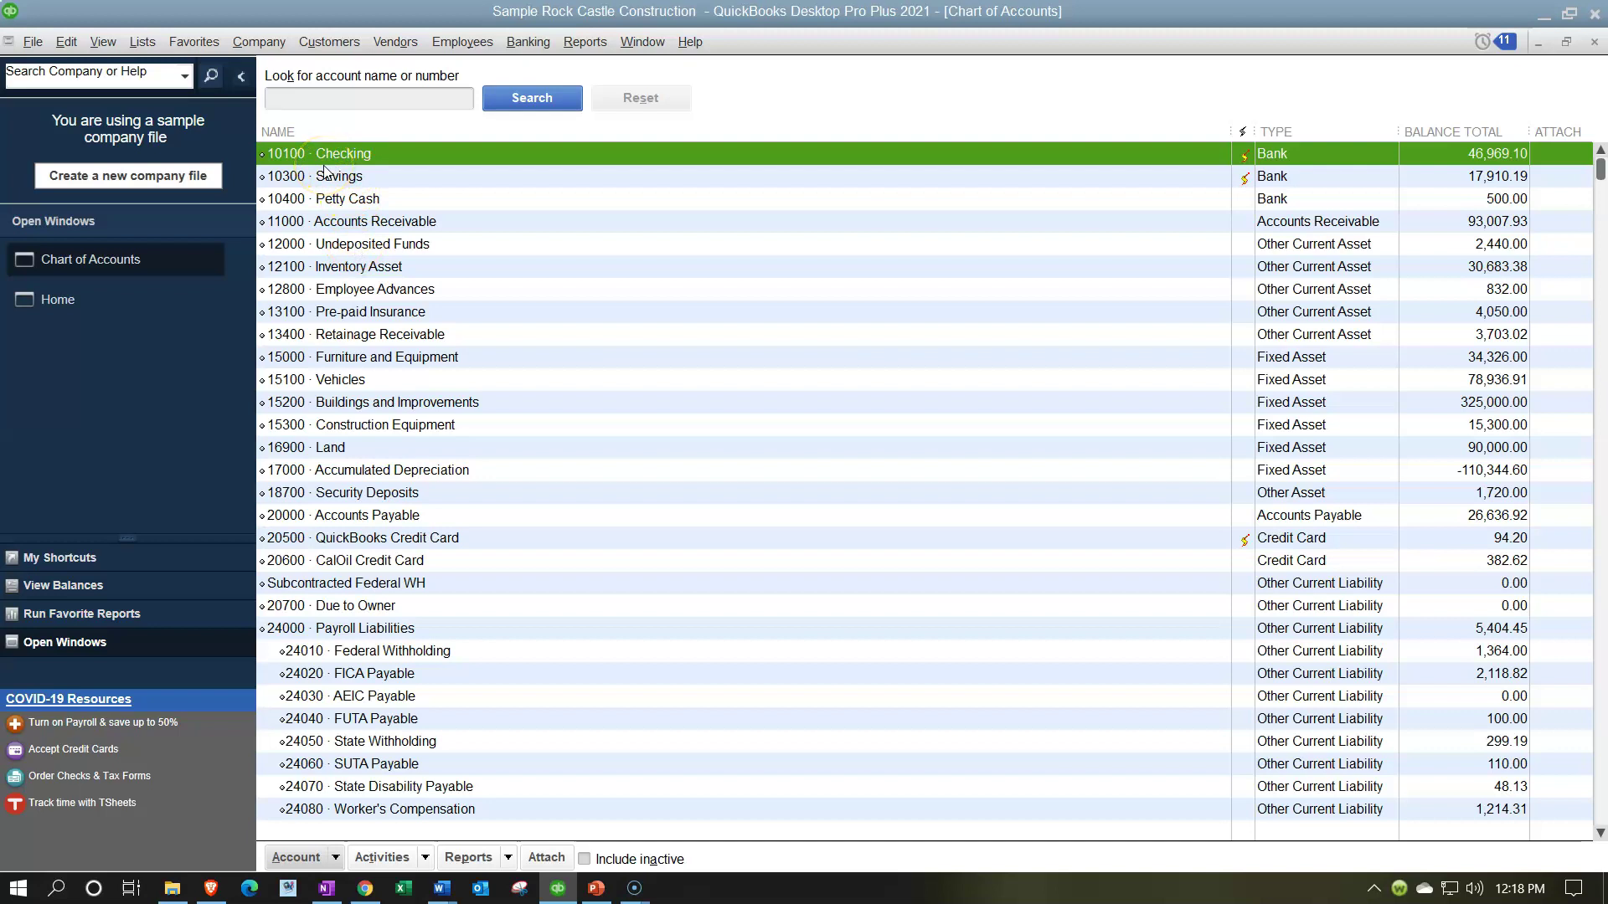
# - Compare the sample company's Accounts Receivable and Undeposited Funds numbers with the account type ranges in Account Numbers.docx in Word
pyautogui.click(346, 223)
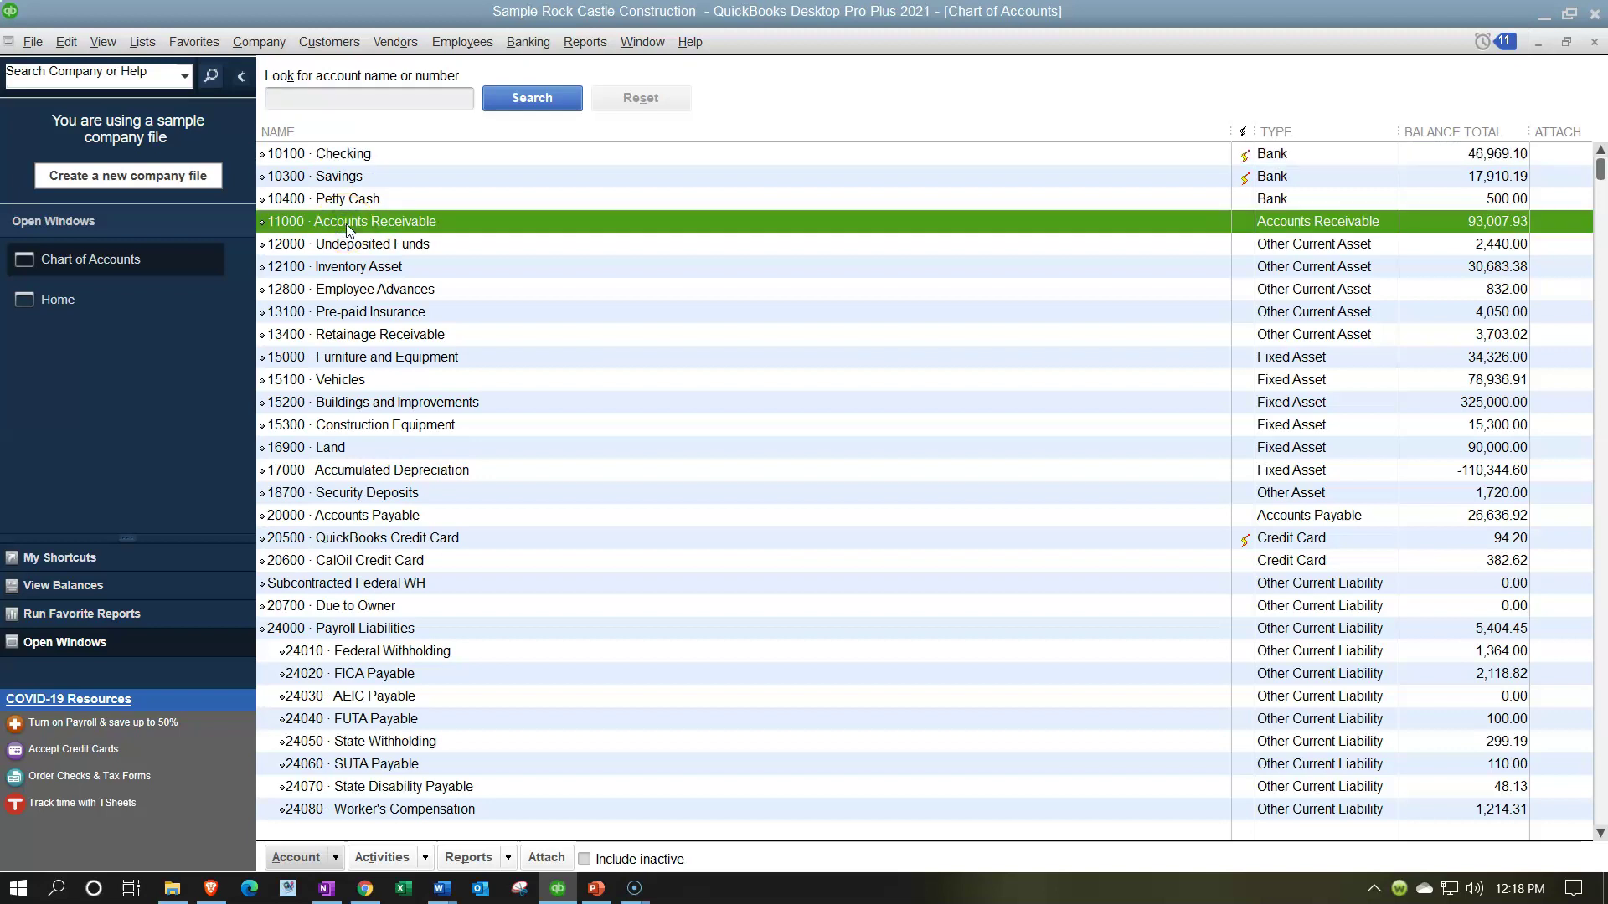
pyautogui.click(356, 244)
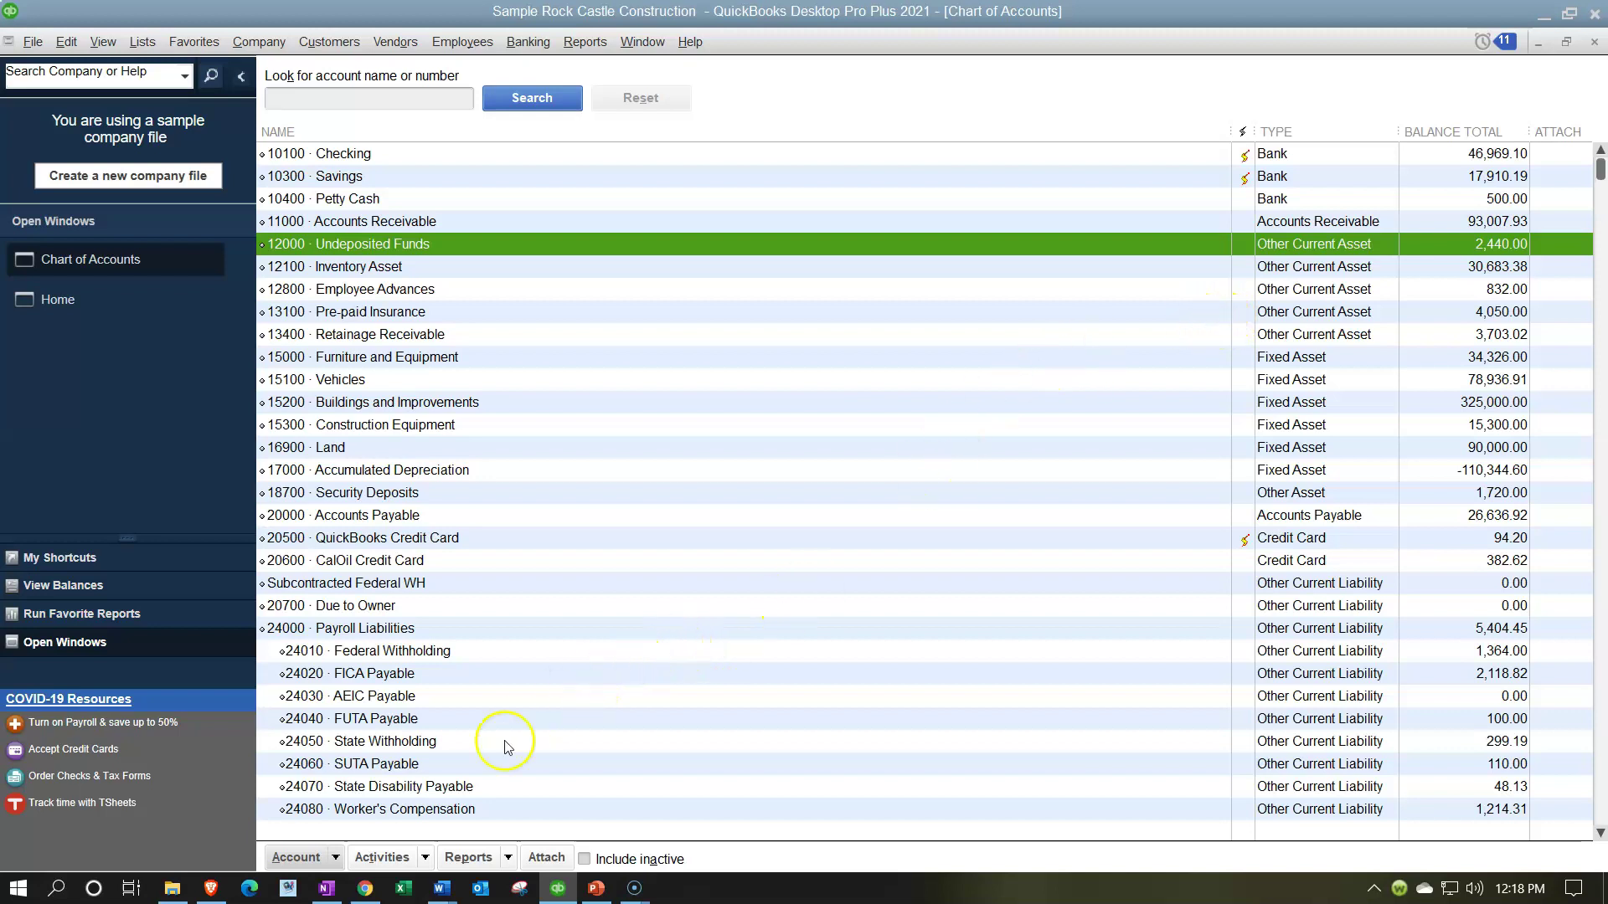
pyautogui.click(441, 895)
pyautogui.click(354, 804)
pyautogui.click(681, 517)
pyautogui.scroll(3, 681, 517)
pyautogui.scroll(-2, 681, 517)
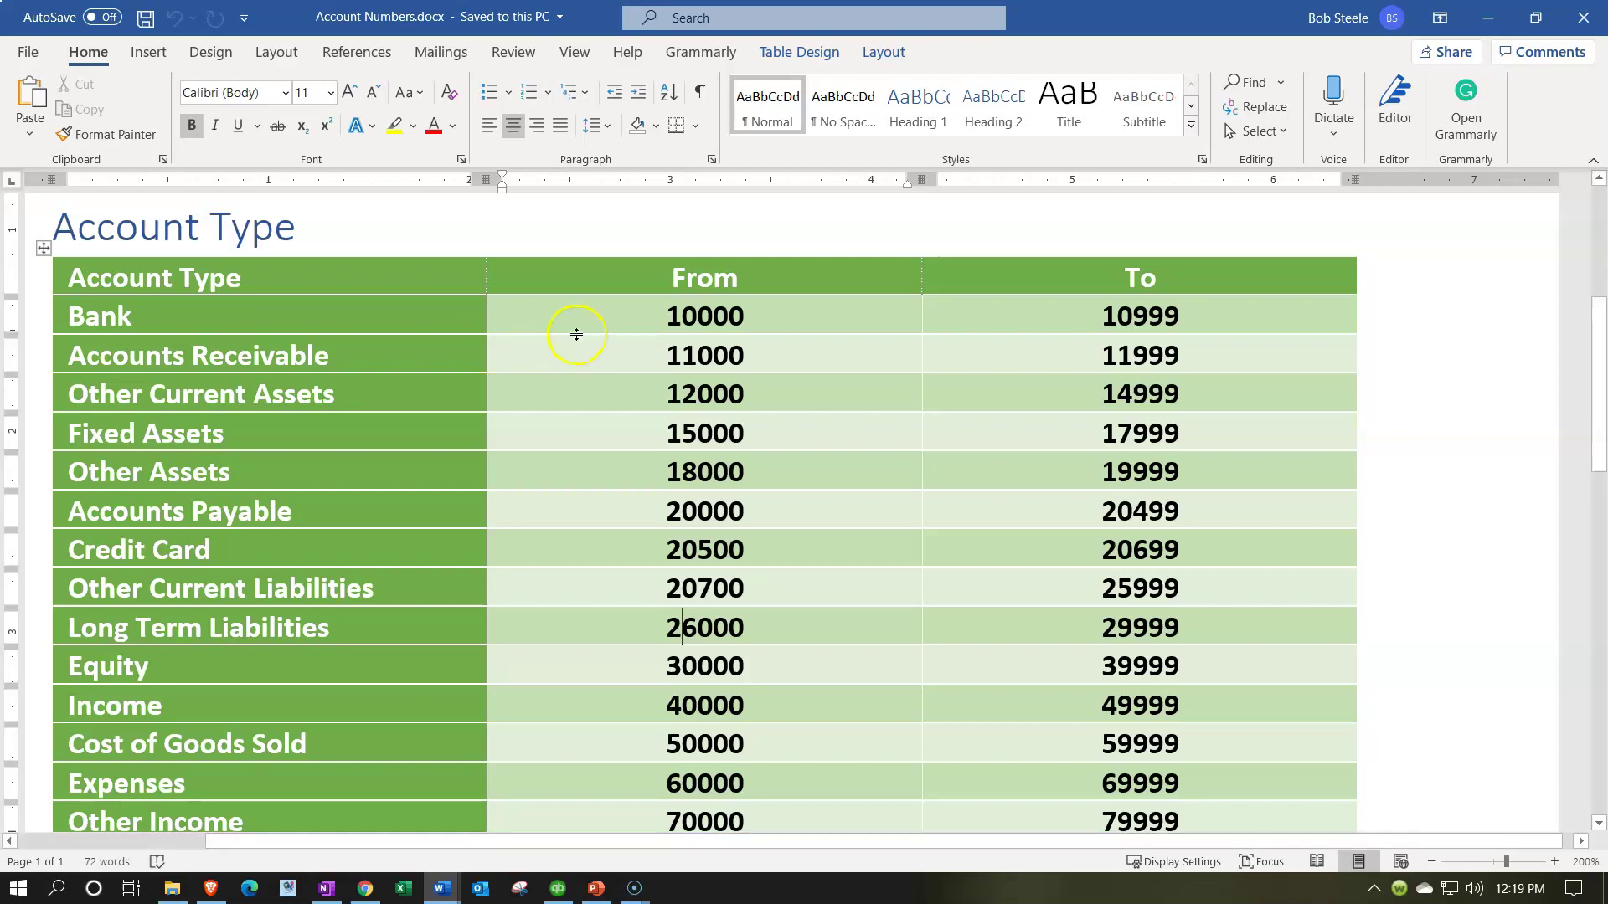
pyautogui.click(650, 320)
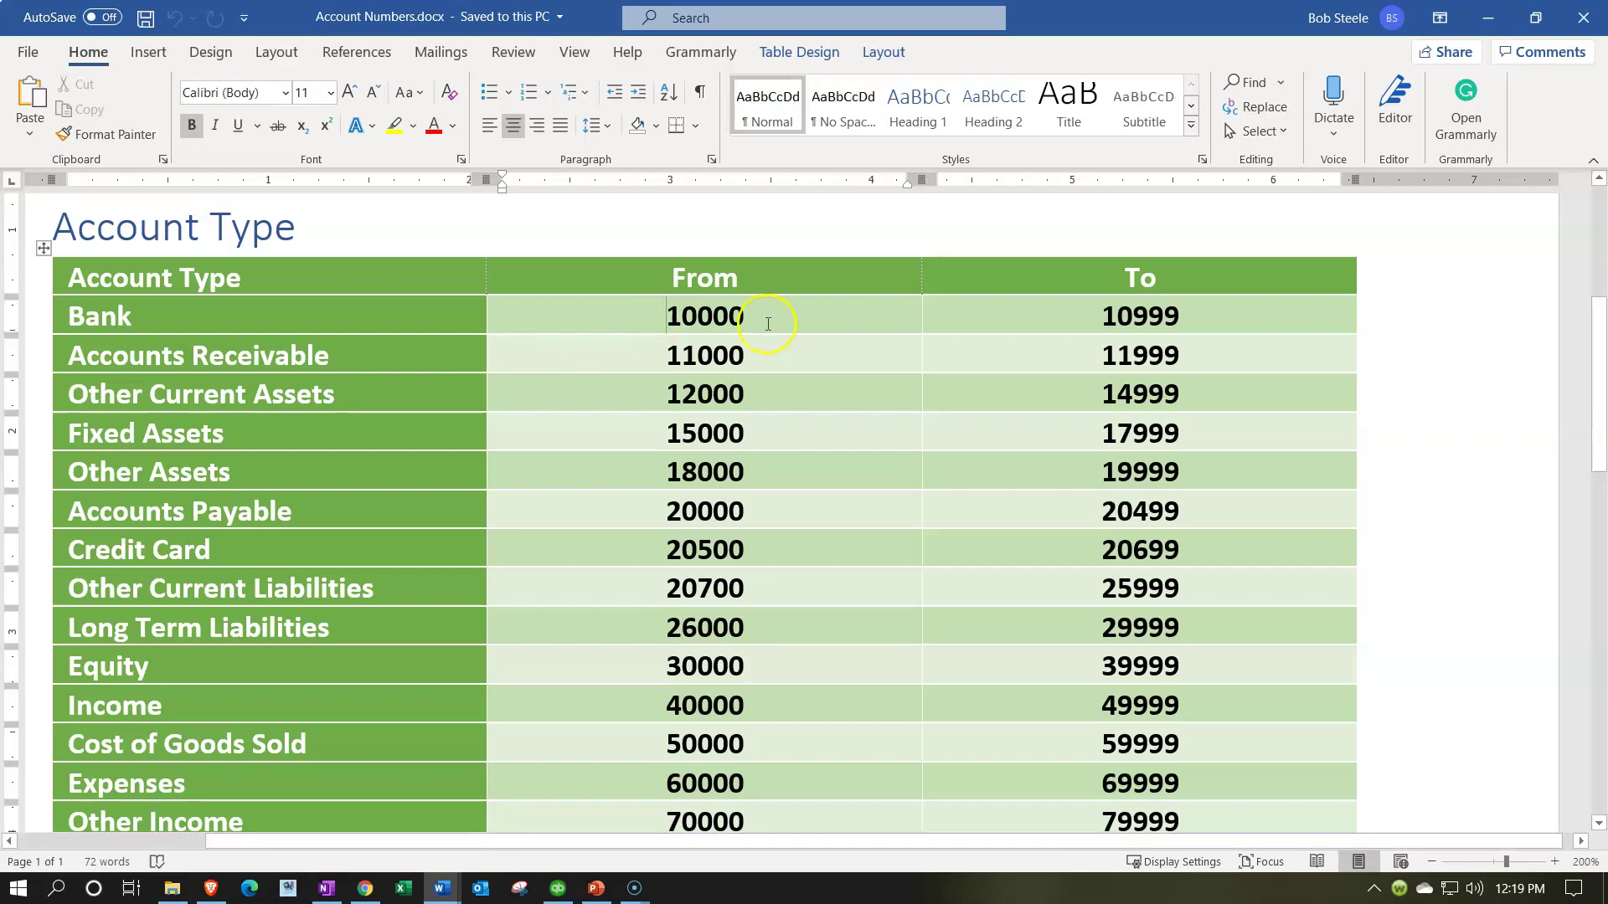
pyautogui.click(1054, 326)
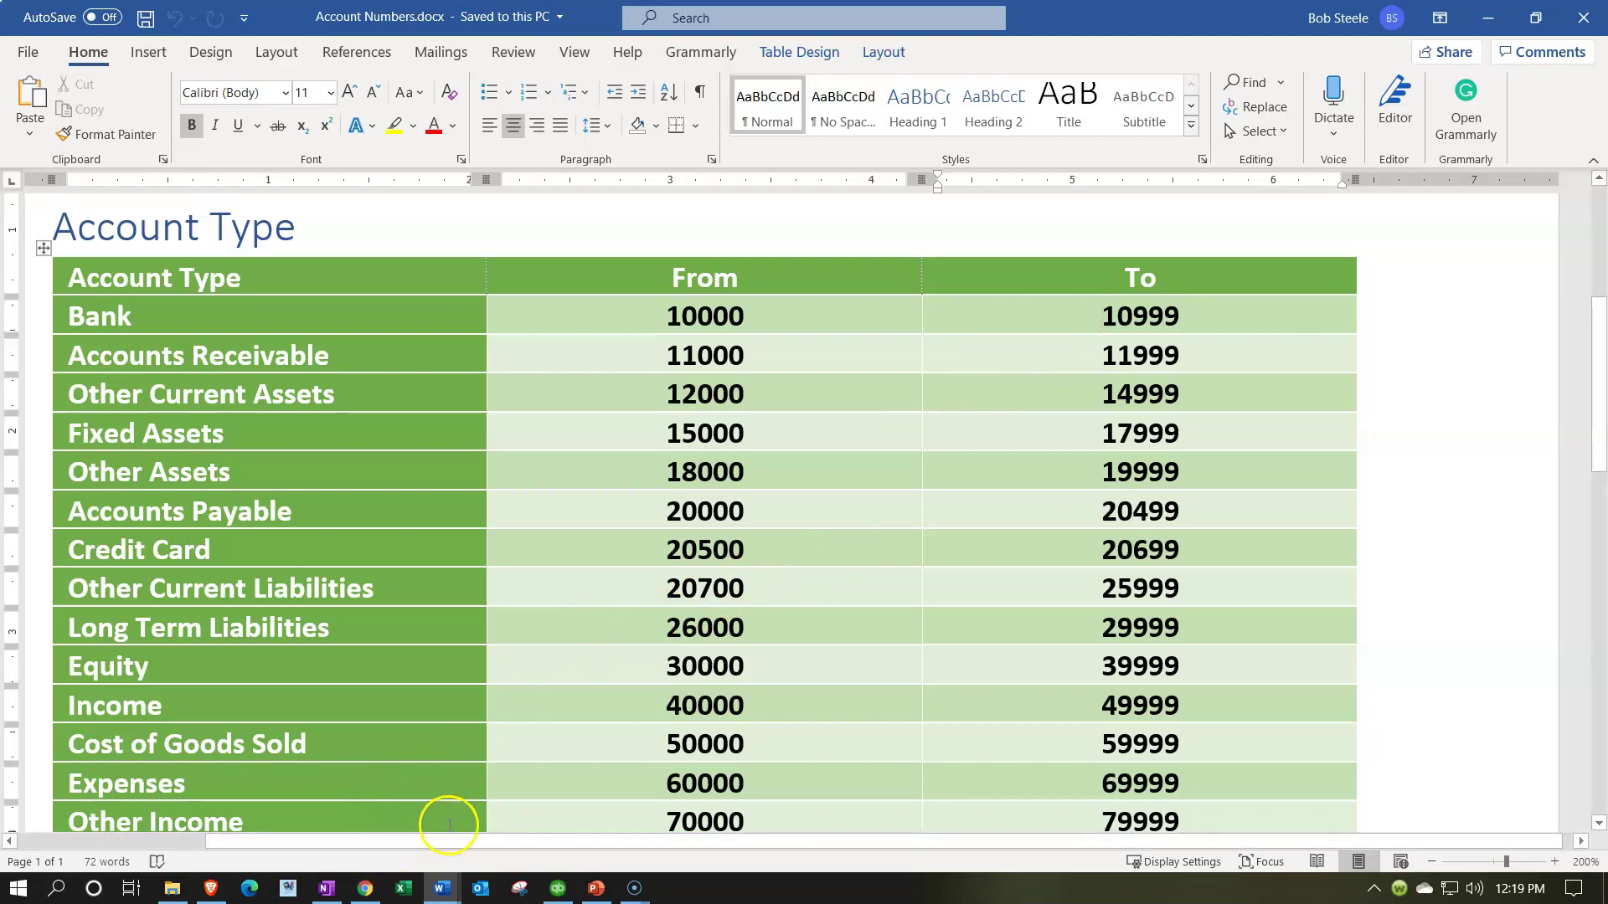
# - Return to the sample company's chart of accounts in QuickBooks and examine the numbering of the Checking and Savings accounts
pyautogui.click(559, 890)
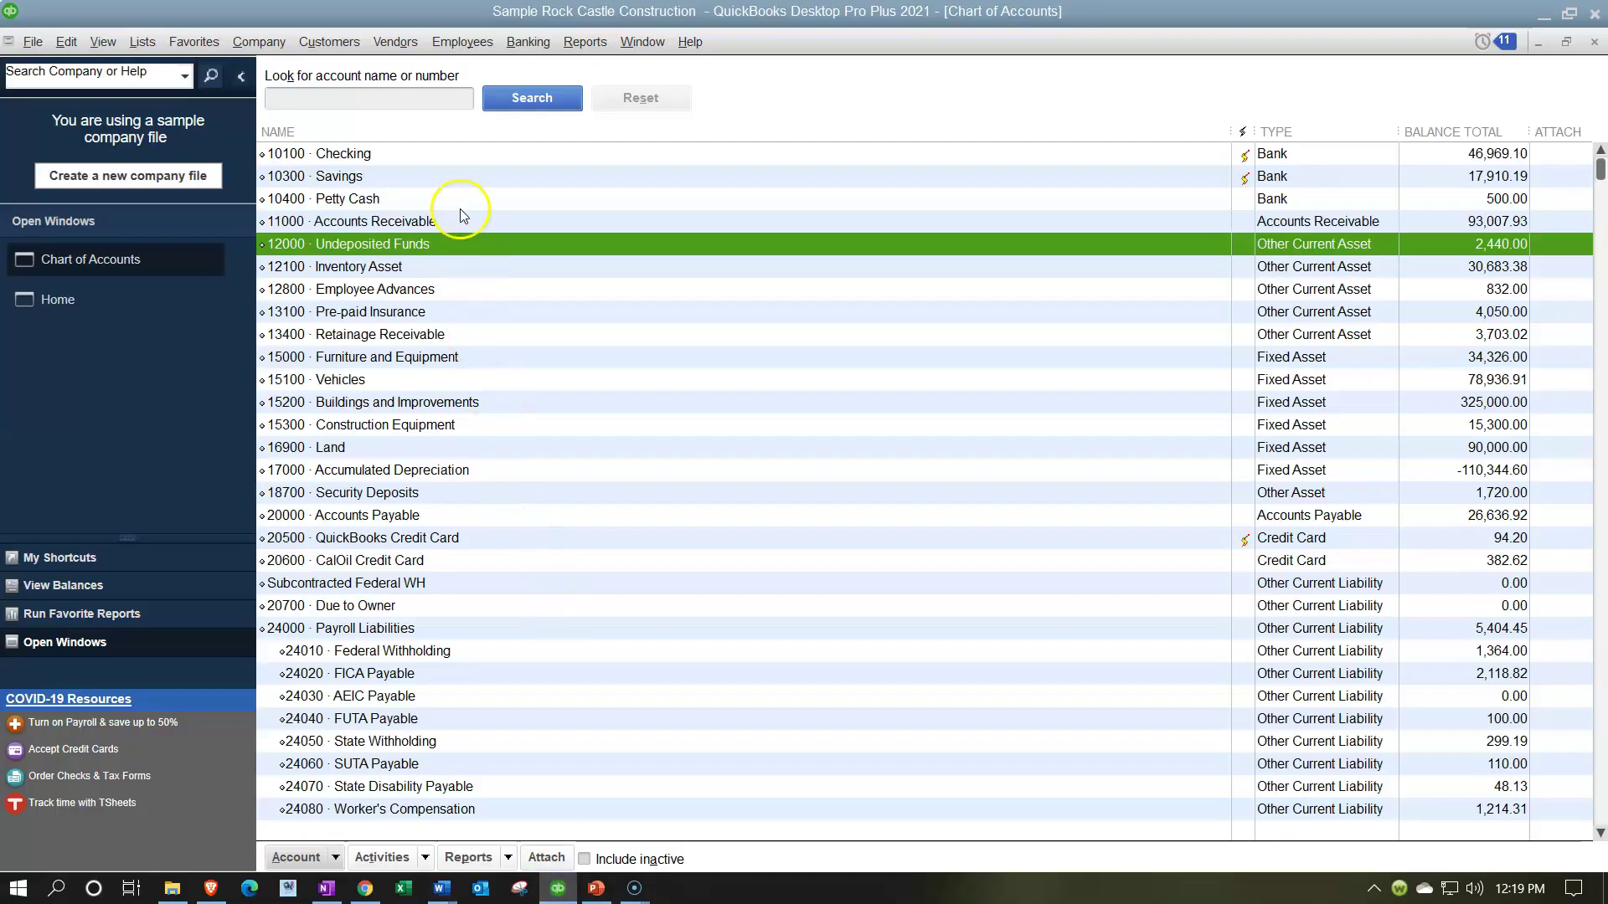
pyautogui.click(338, 160)
pyautogui.click(342, 177)
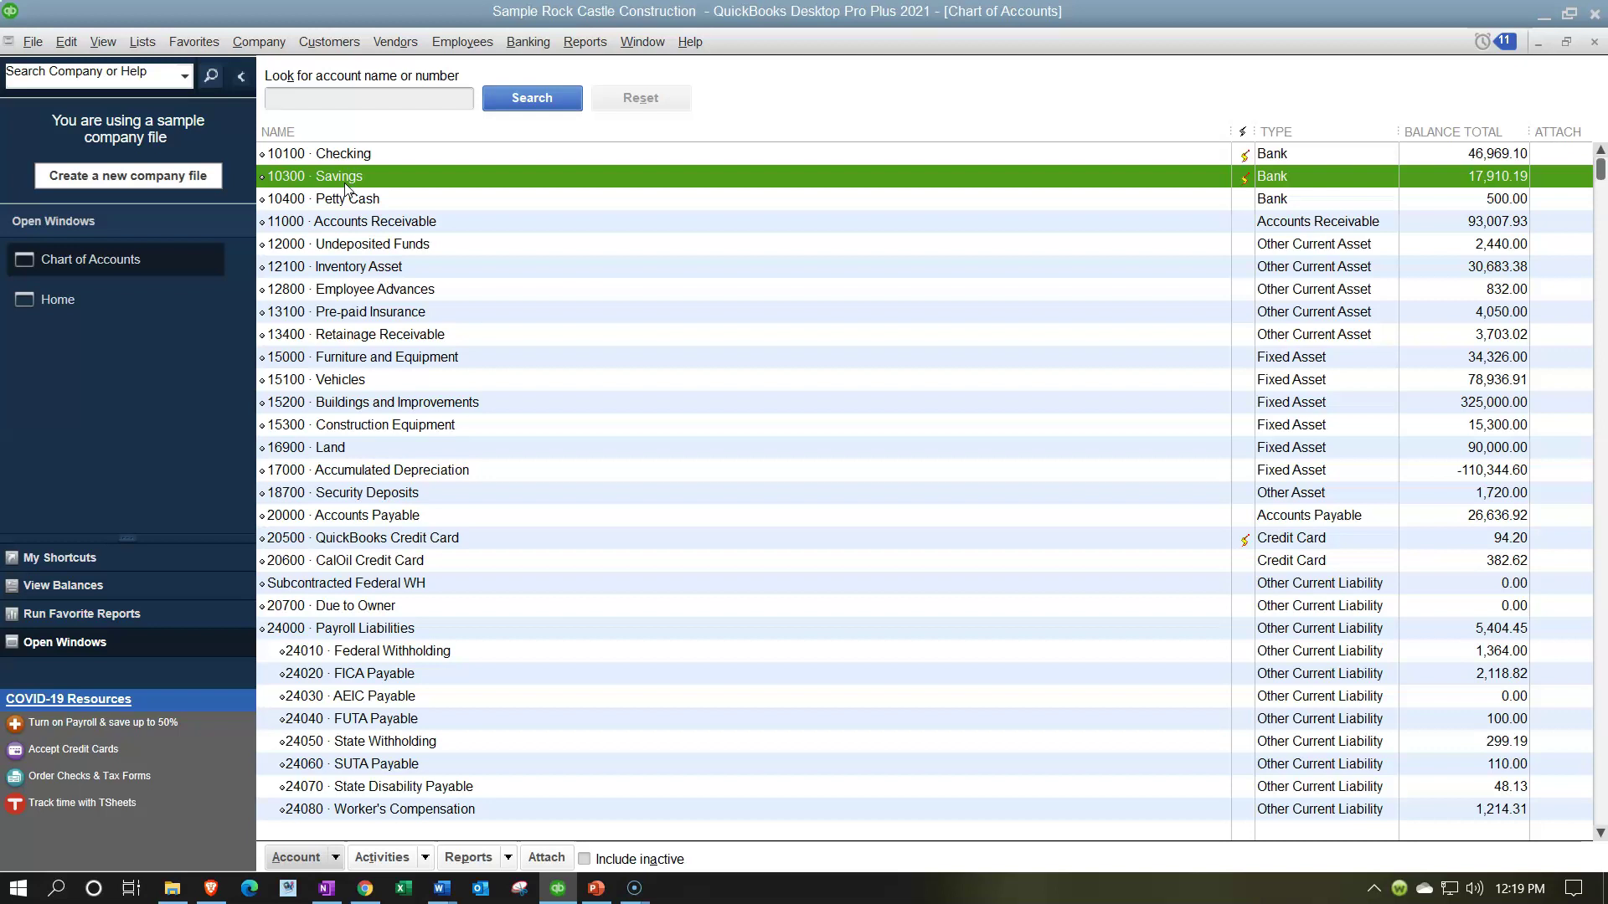
pyautogui.click(297, 185)
pyautogui.click(309, 170)
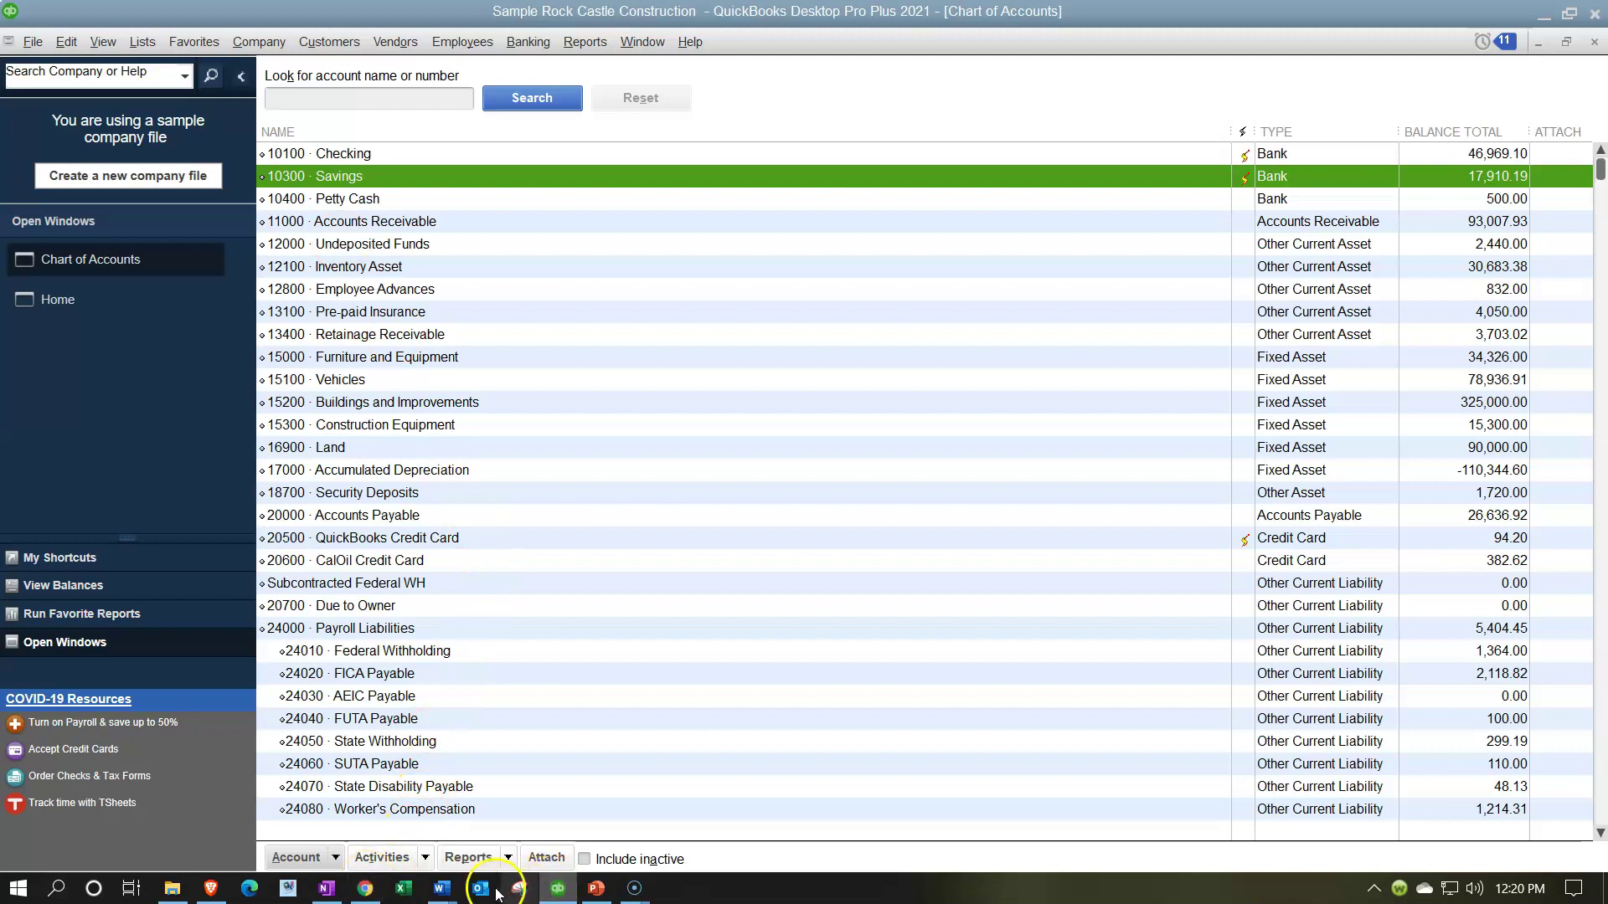
# - Switch to Account Numbers.docx in Word and examine the number ranges for Accounts Receivable, Other Current Assets and Fixed Assets
pyautogui.moveTo(429, 889)
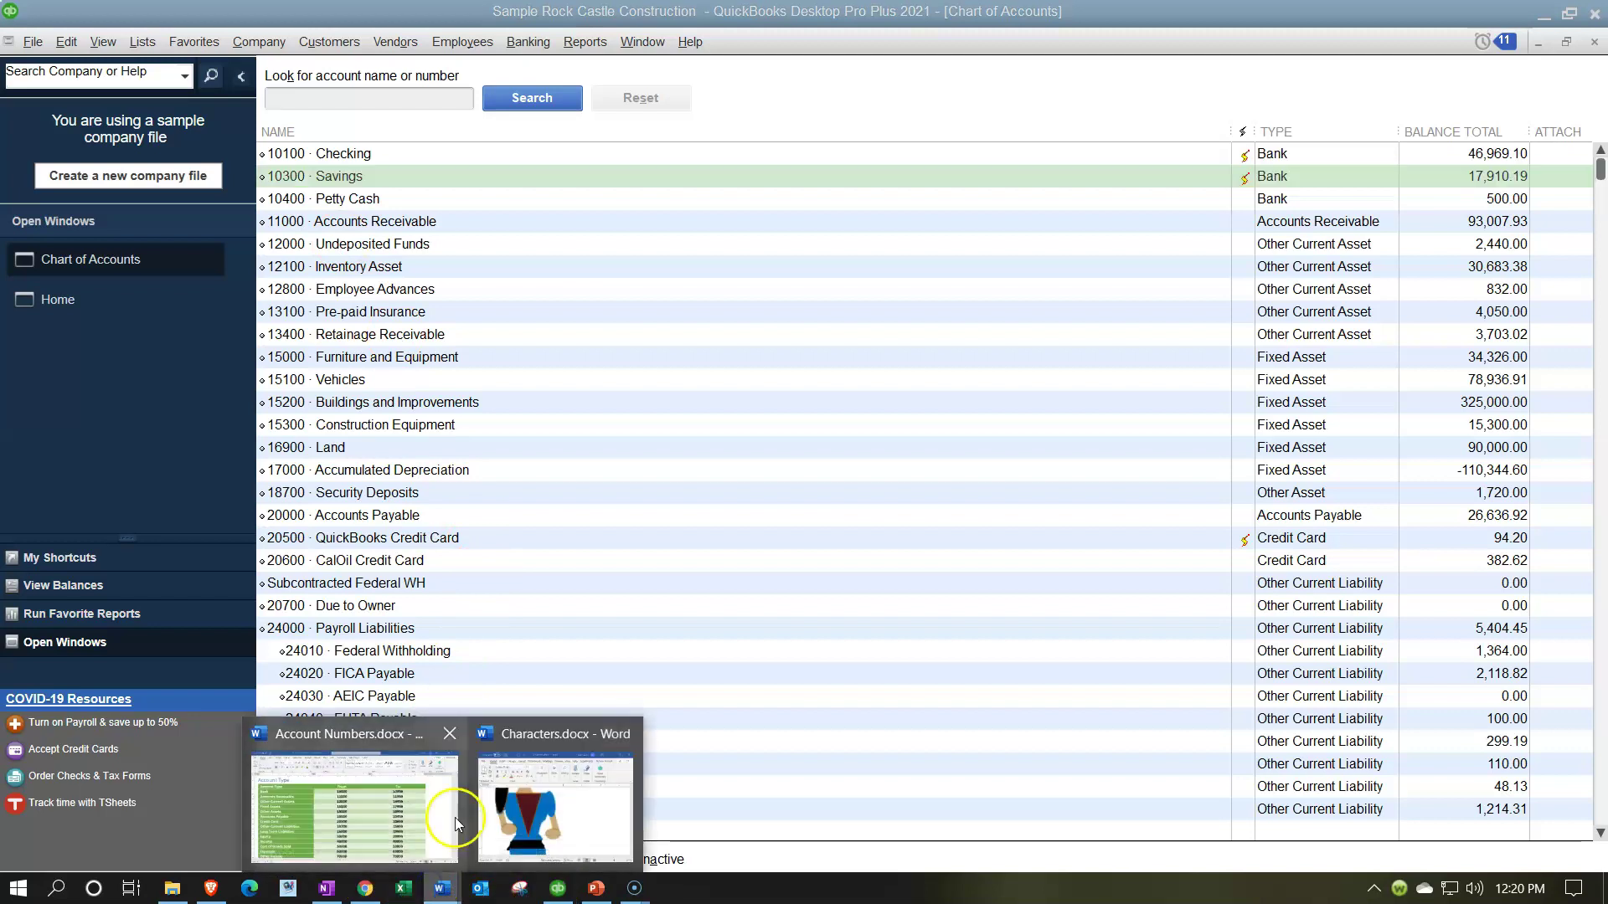
pyautogui.click(393, 808)
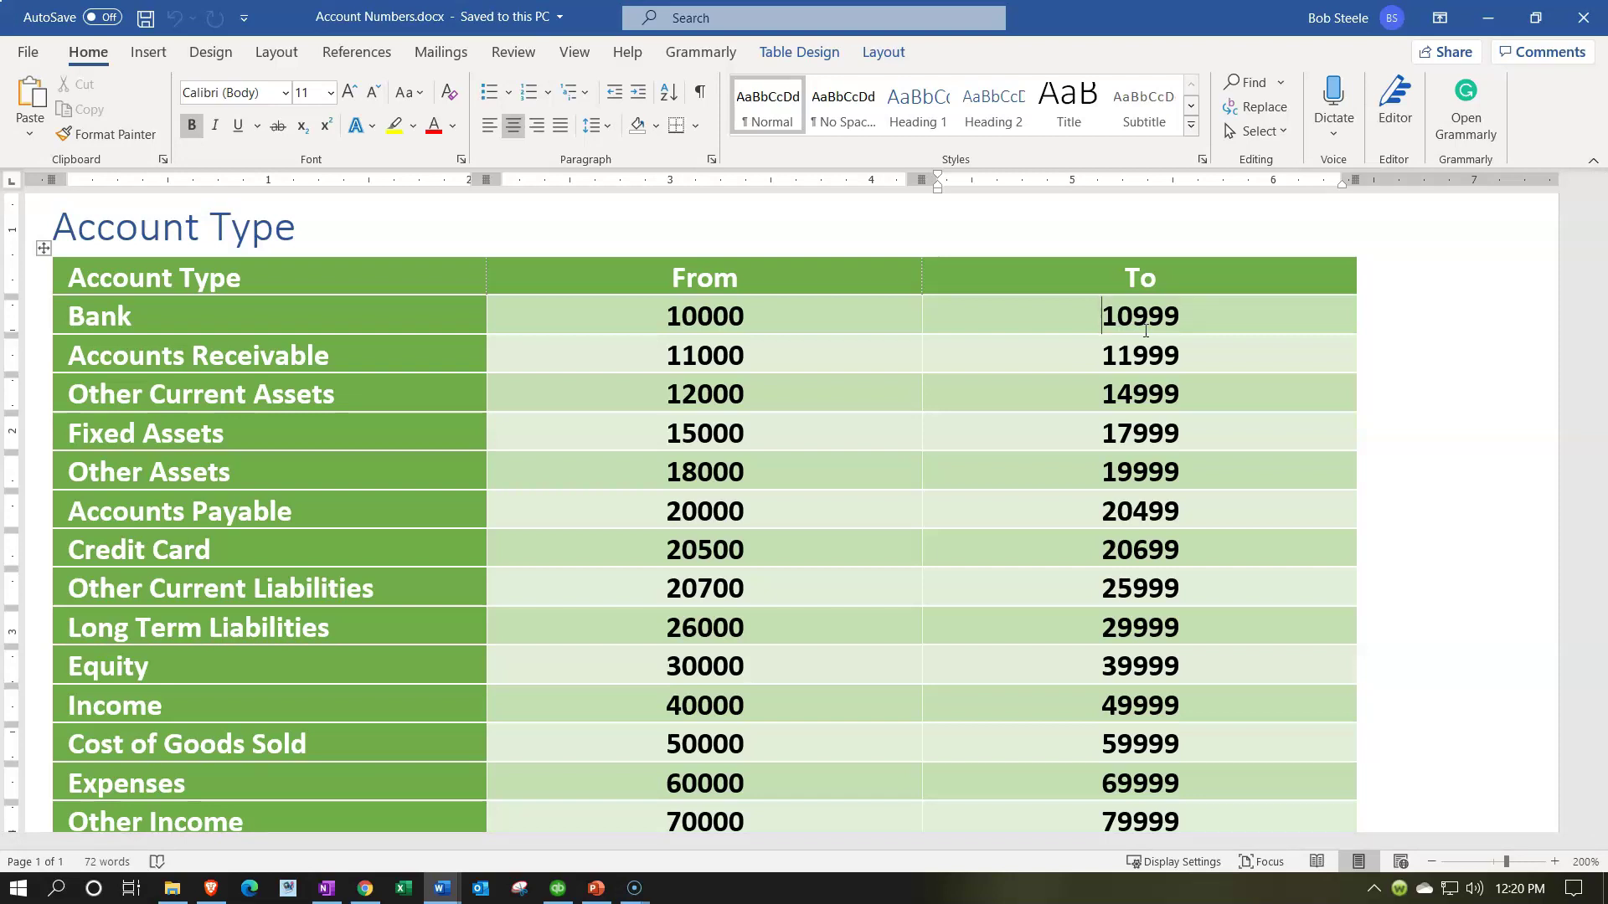
pyautogui.click(660, 358)
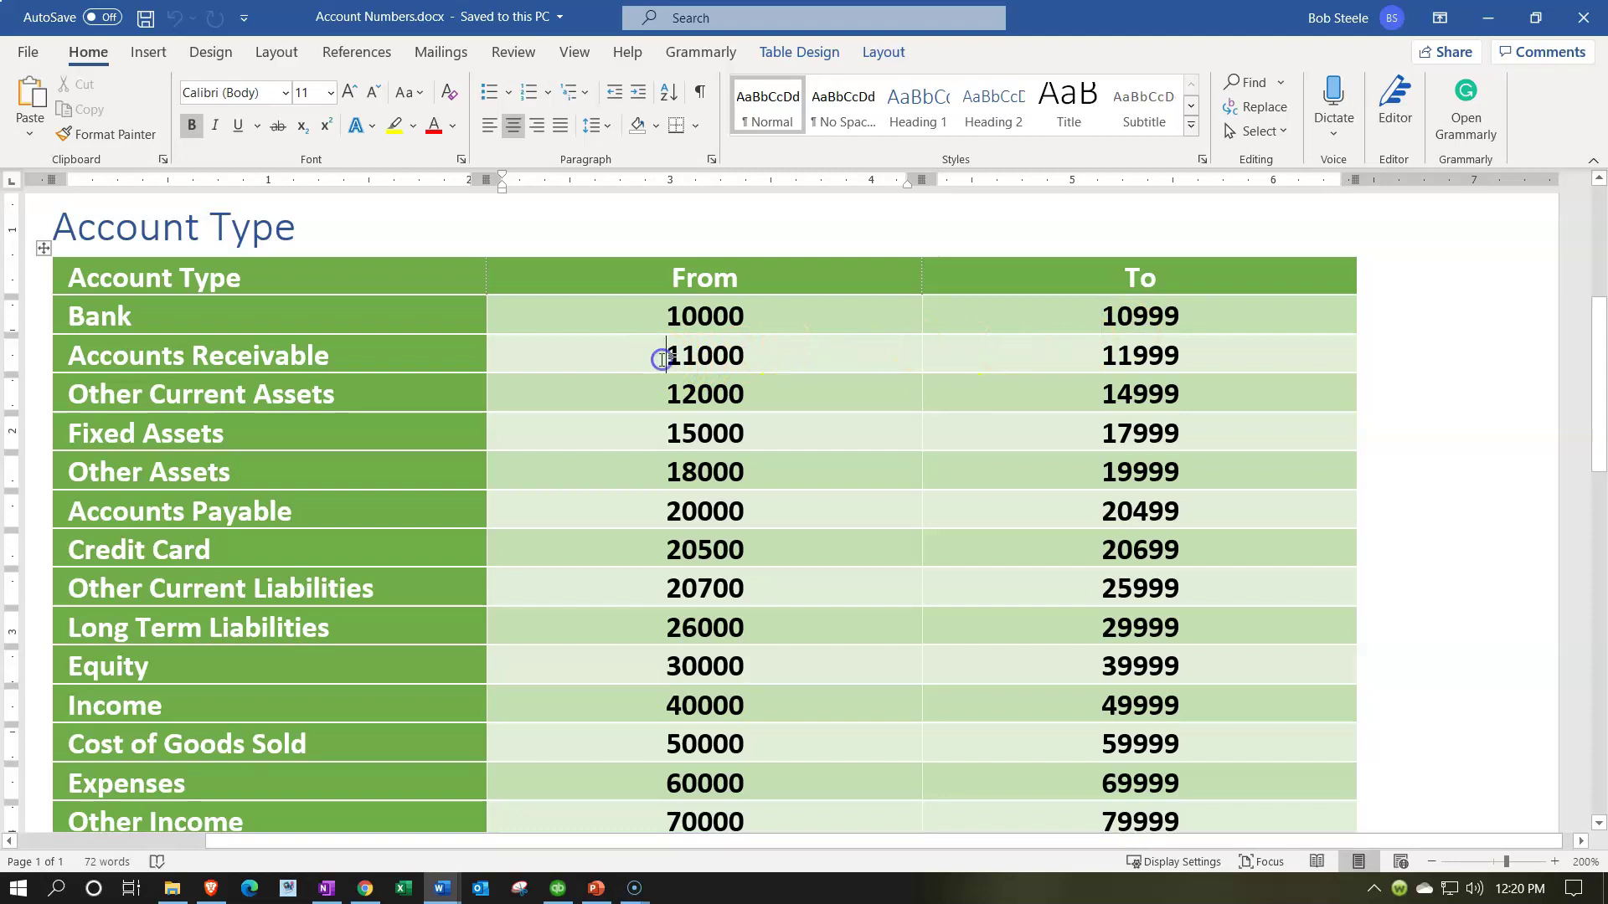
pyautogui.click(1055, 361)
pyautogui.click(668, 394)
pyautogui.click(1070, 432)
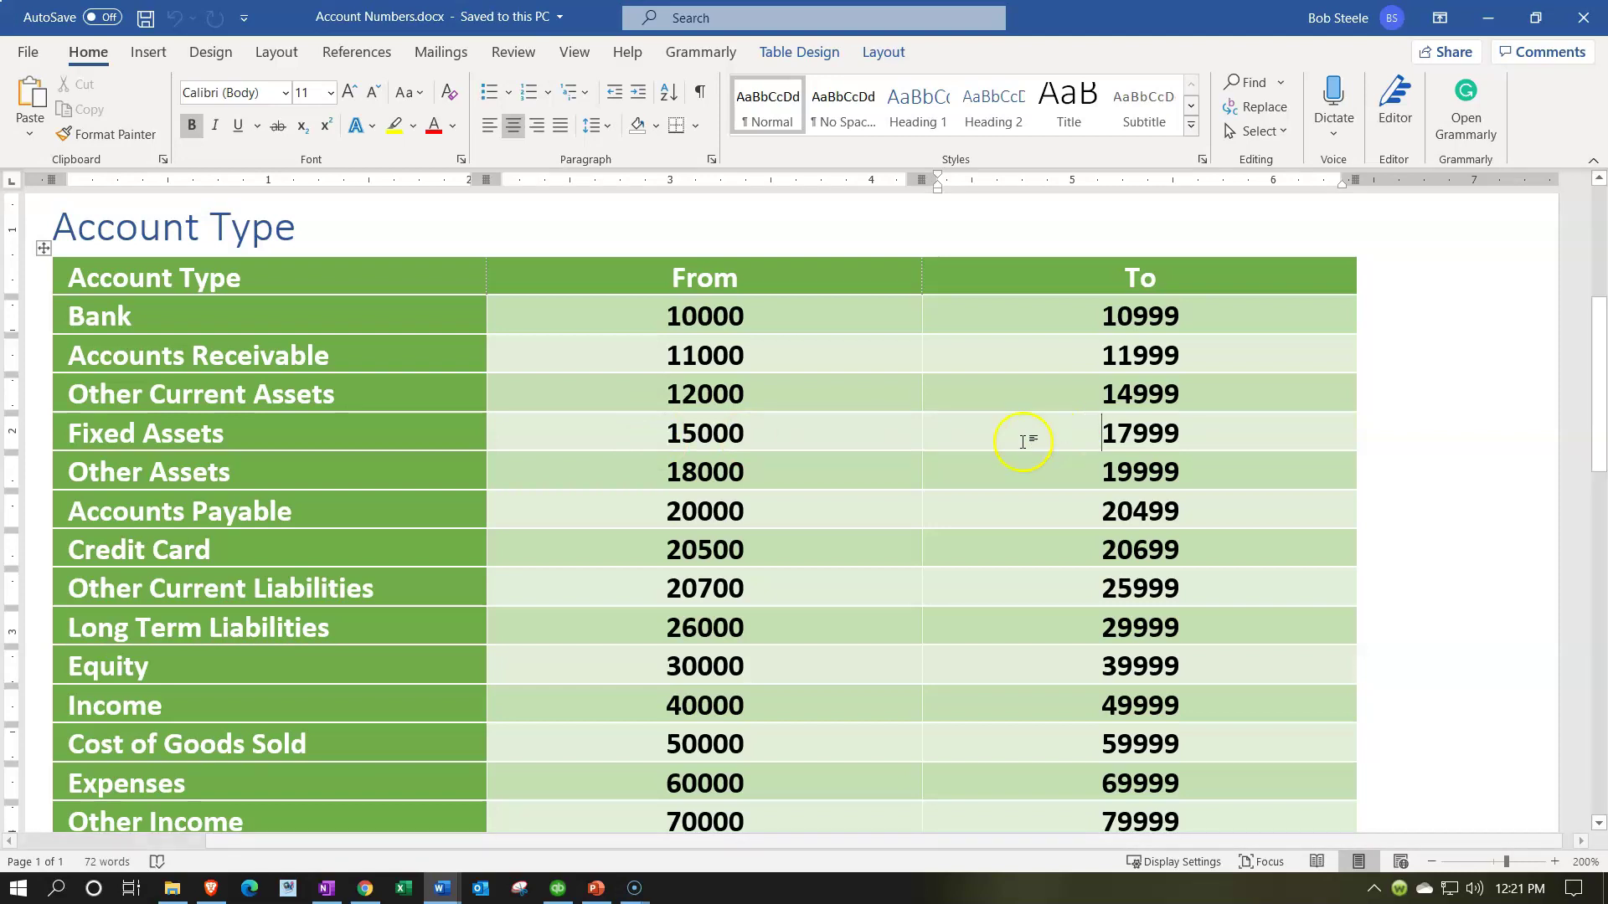
# - Return to the chart of accounts in QuickBooks and examine the fixed asset numbering from Furniture and Equipment through Accumulated Depreciation
pyautogui.click(560, 888)
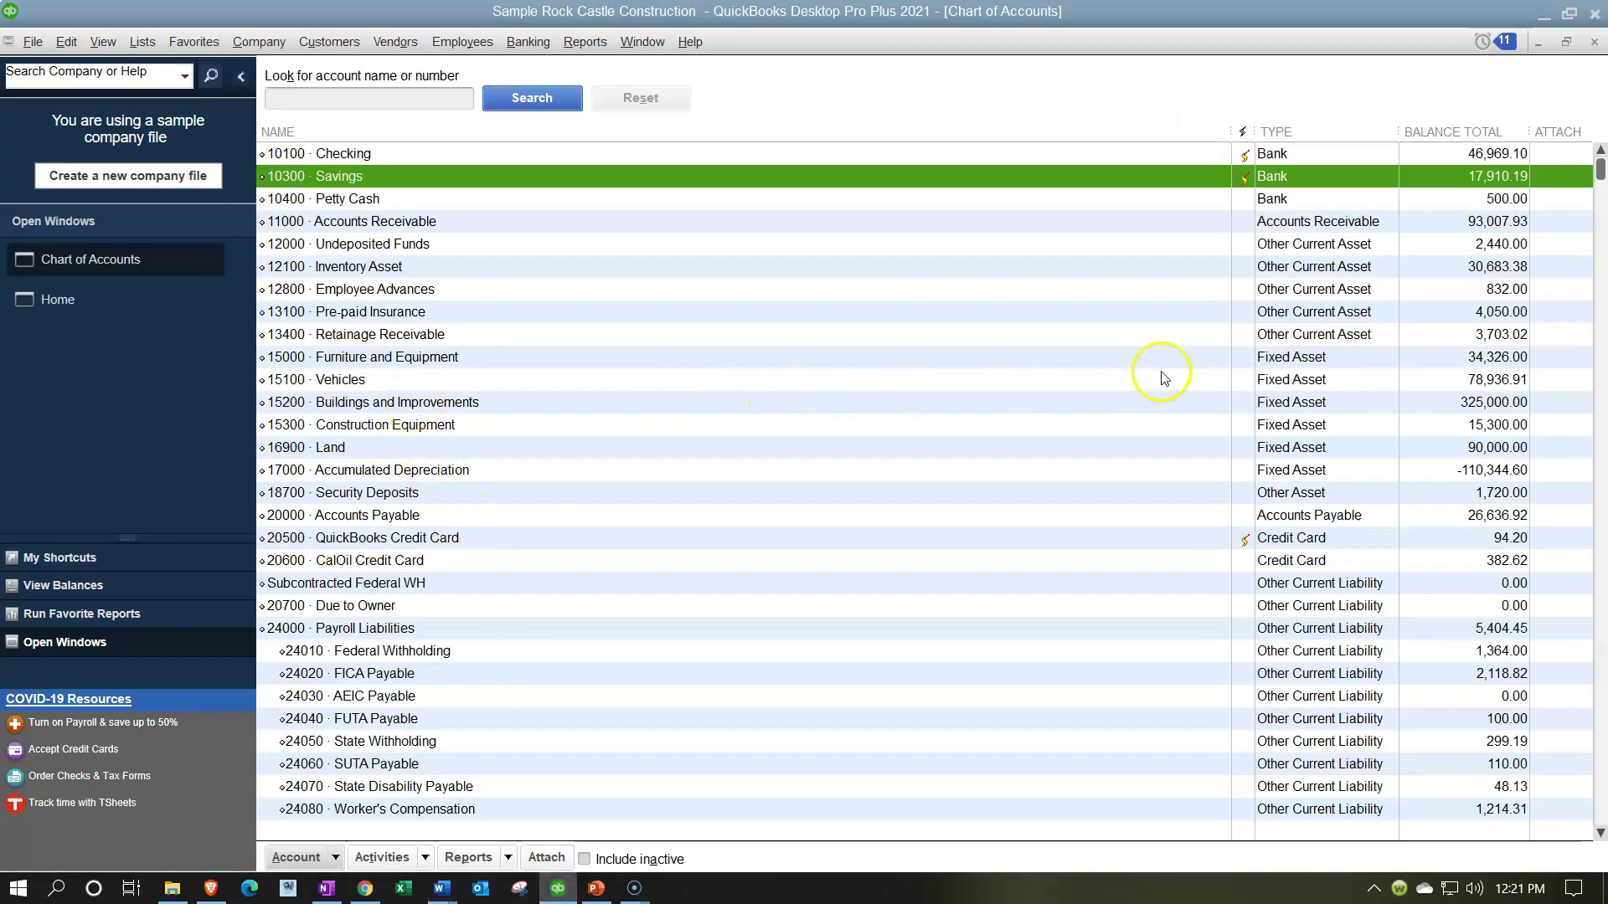
pyautogui.click(1190, 362)
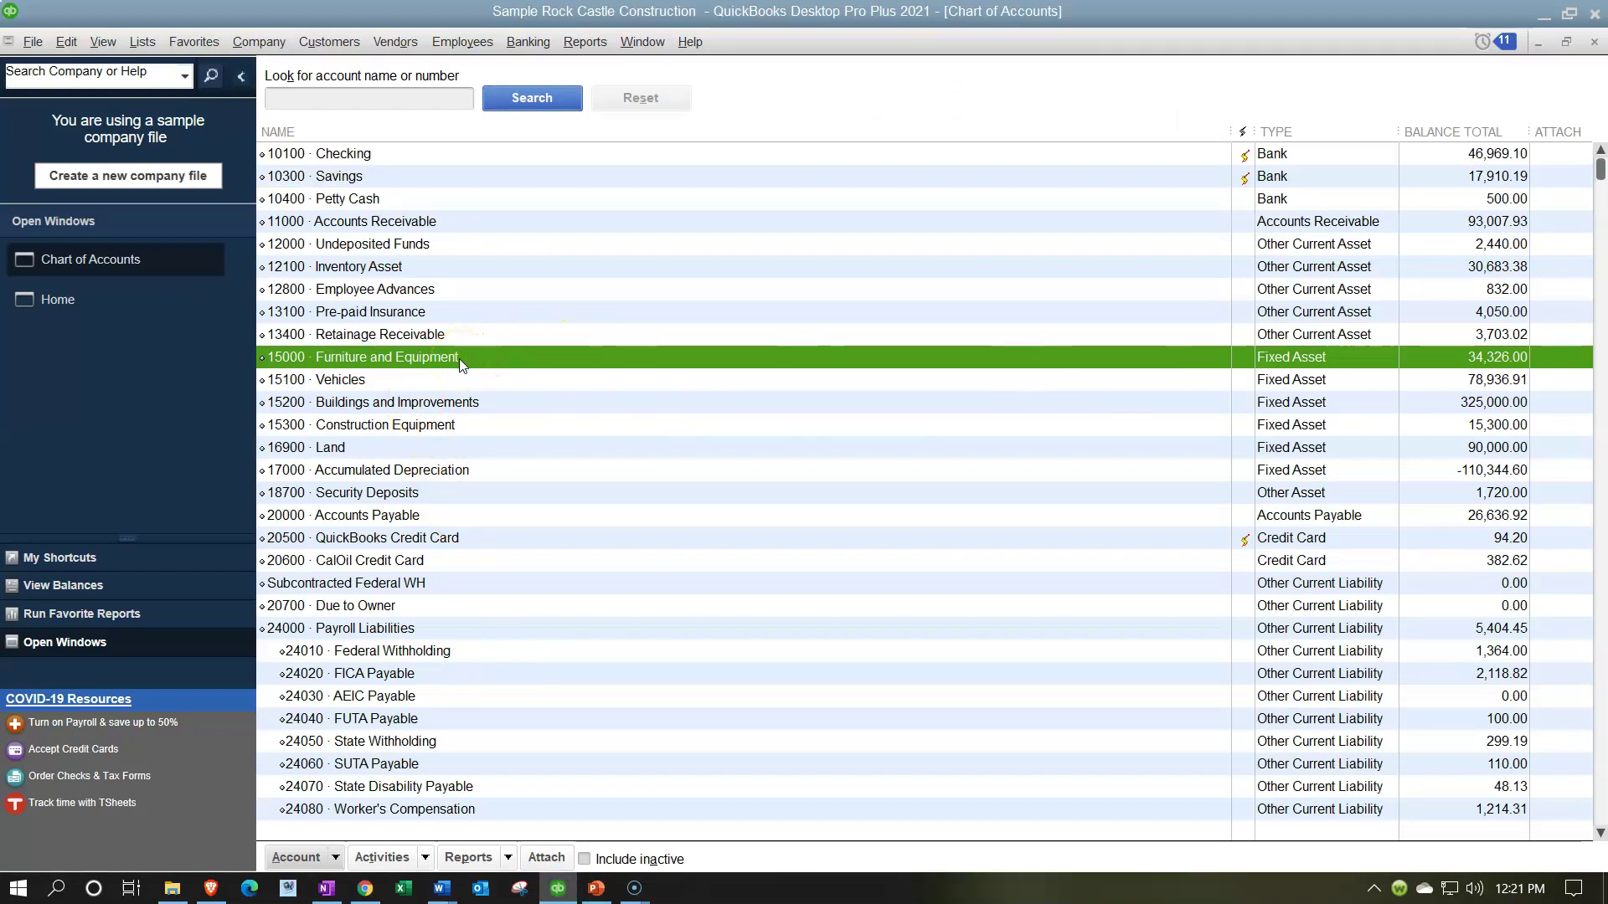
pyautogui.press('Down')
pyautogui.press('Down')
pyautogui.press('Down')
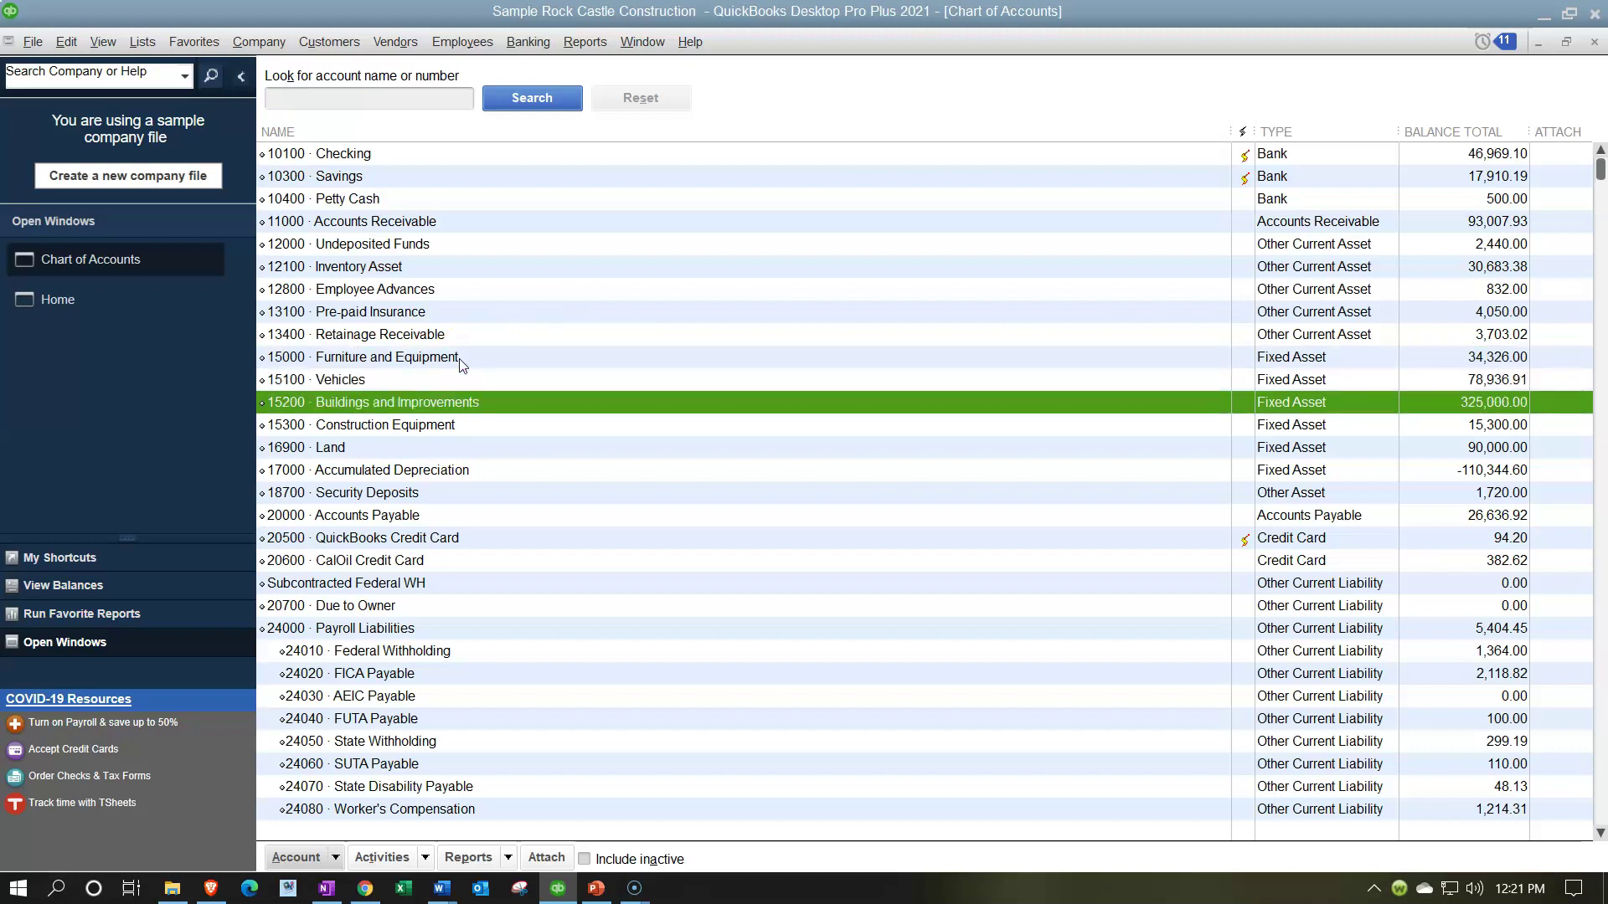
pyautogui.press('Down')
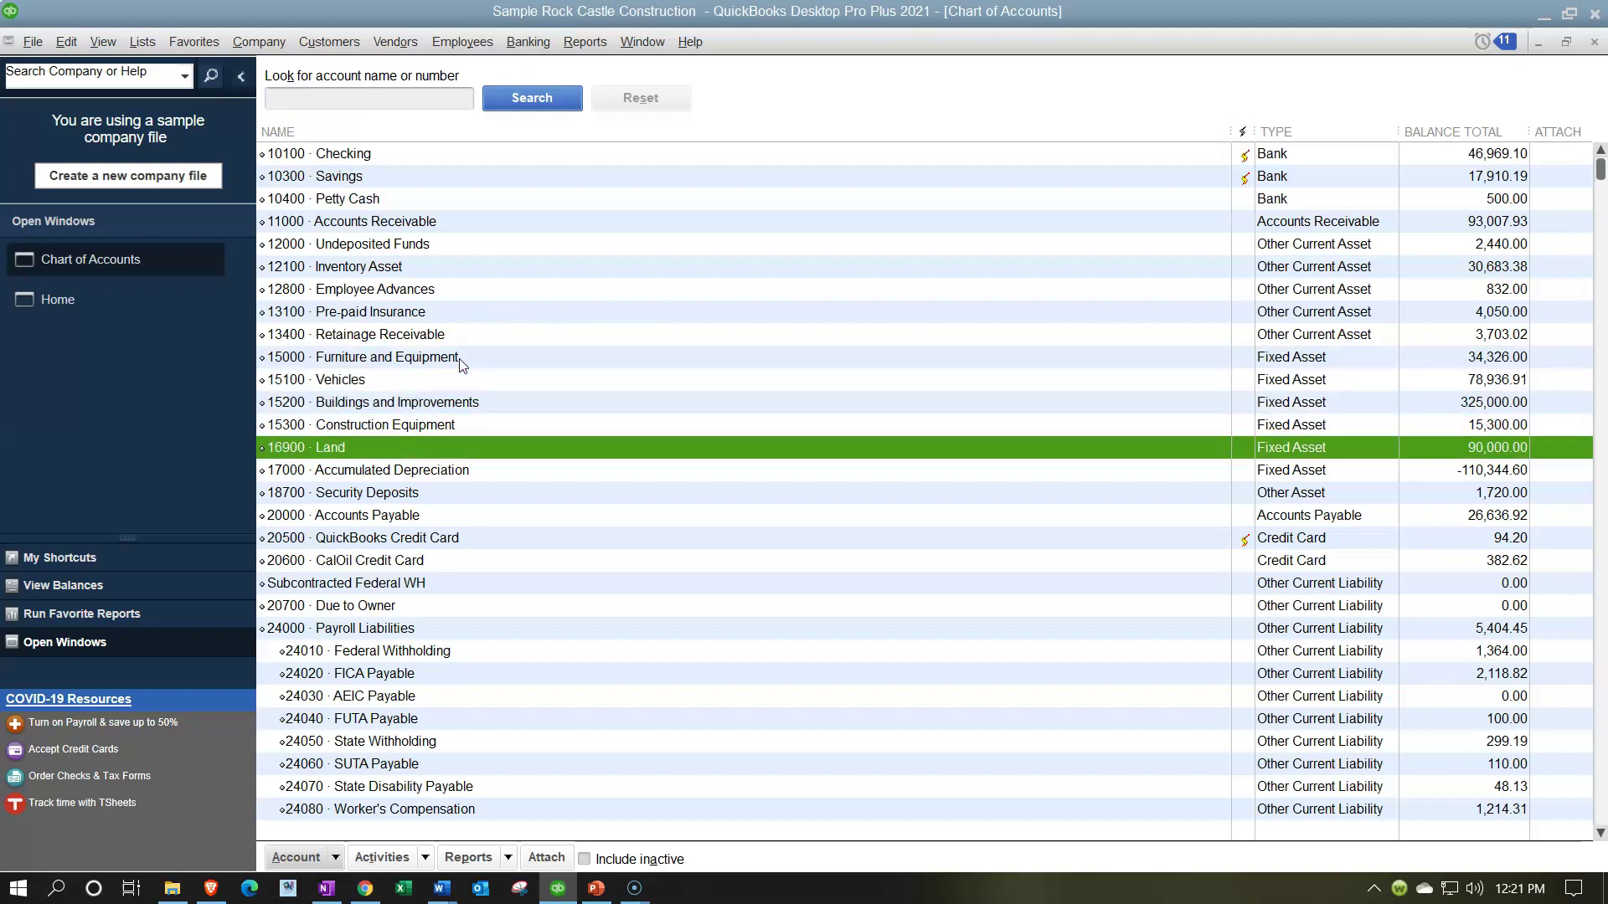
pyautogui.press('Down')
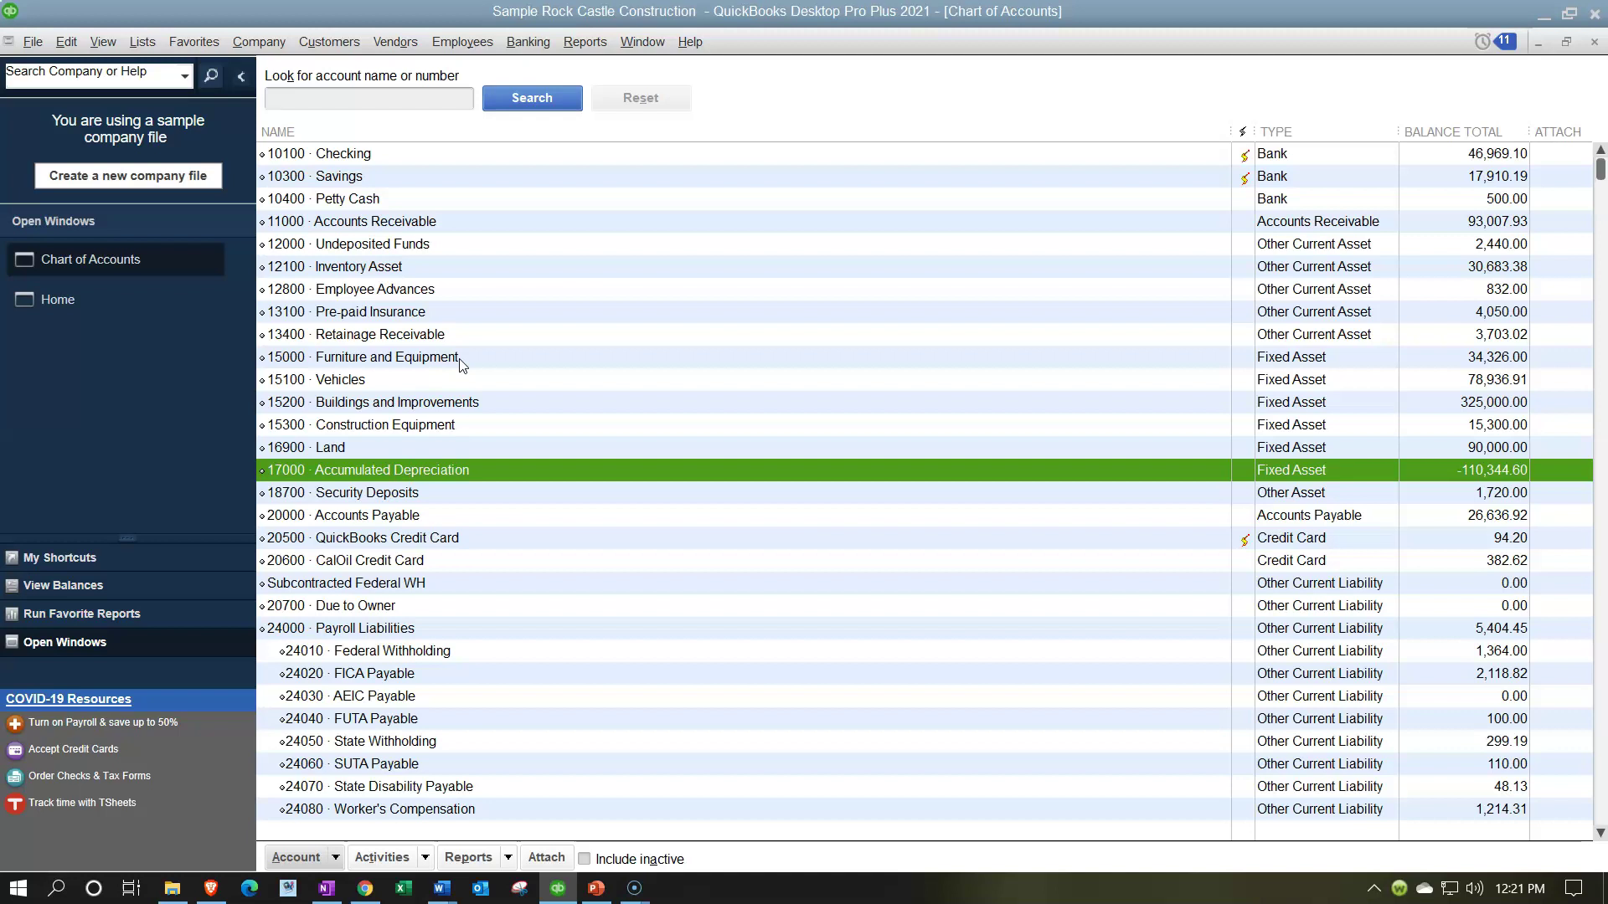
pyautogui.press('Up')
pyautogui.press('Up')
pyautogui.press('Up')
pyautogui.press('Up')
pyautogui.press('Up')
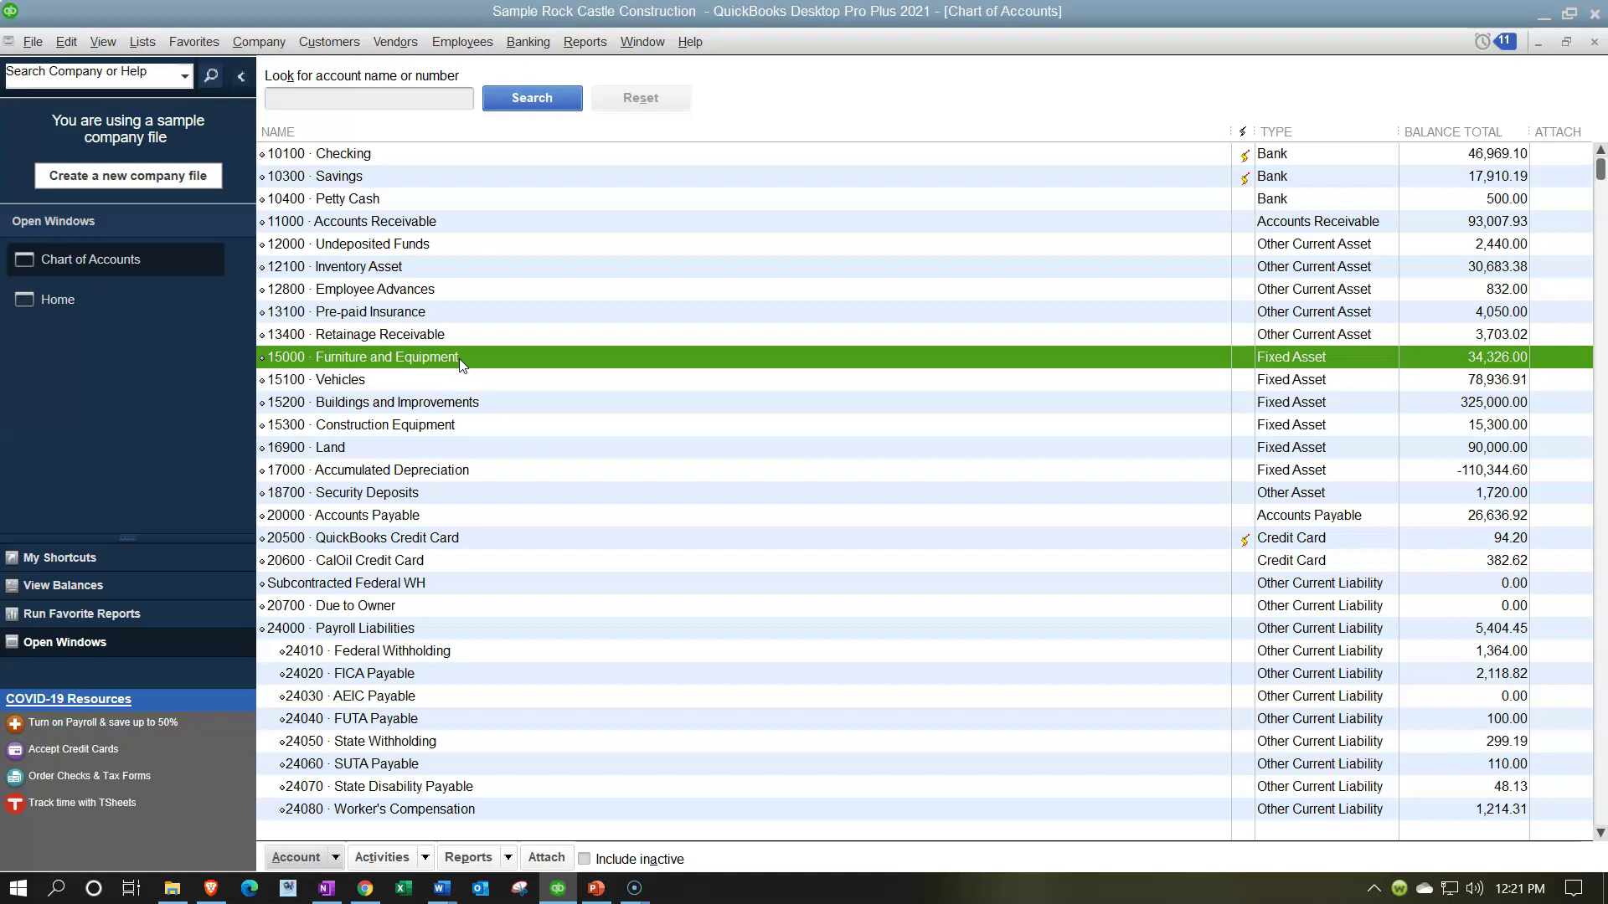
pyautogui.press('Down')
pyautogui.press('Up')
# - Switch back to Account Numbers.docx in Word and examine the number ranges for Other Assets and Accounts Payable
pyautogui.moveTo(442, 898)
pyautogui.click(378, 765)
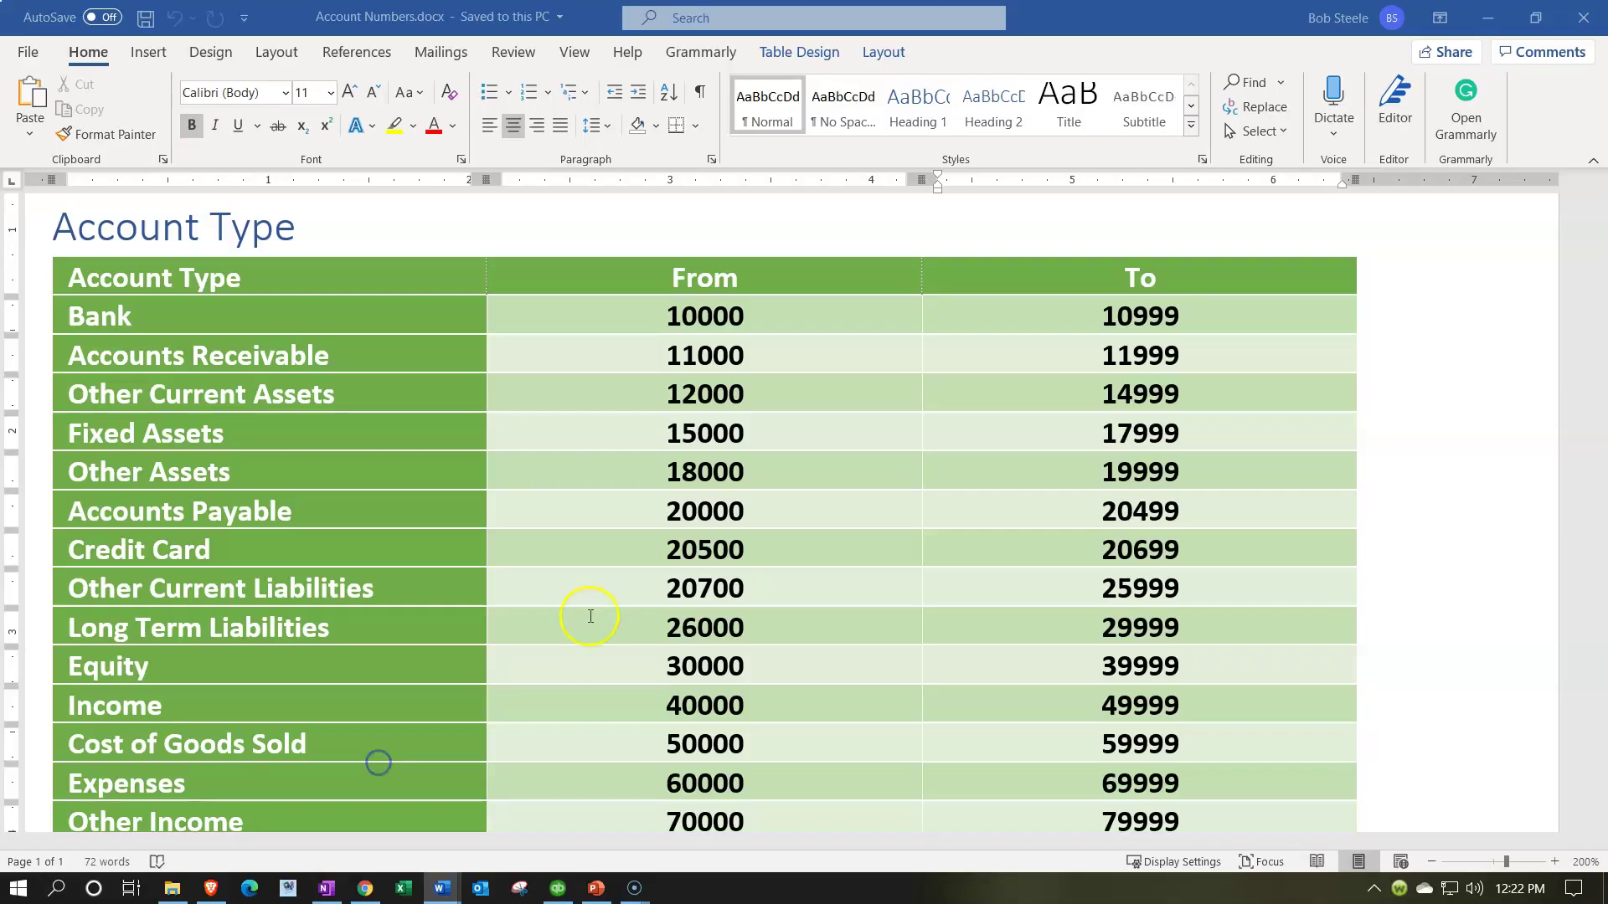
pyautogui.click(473, 514)
pyautogui.click(654, 469)
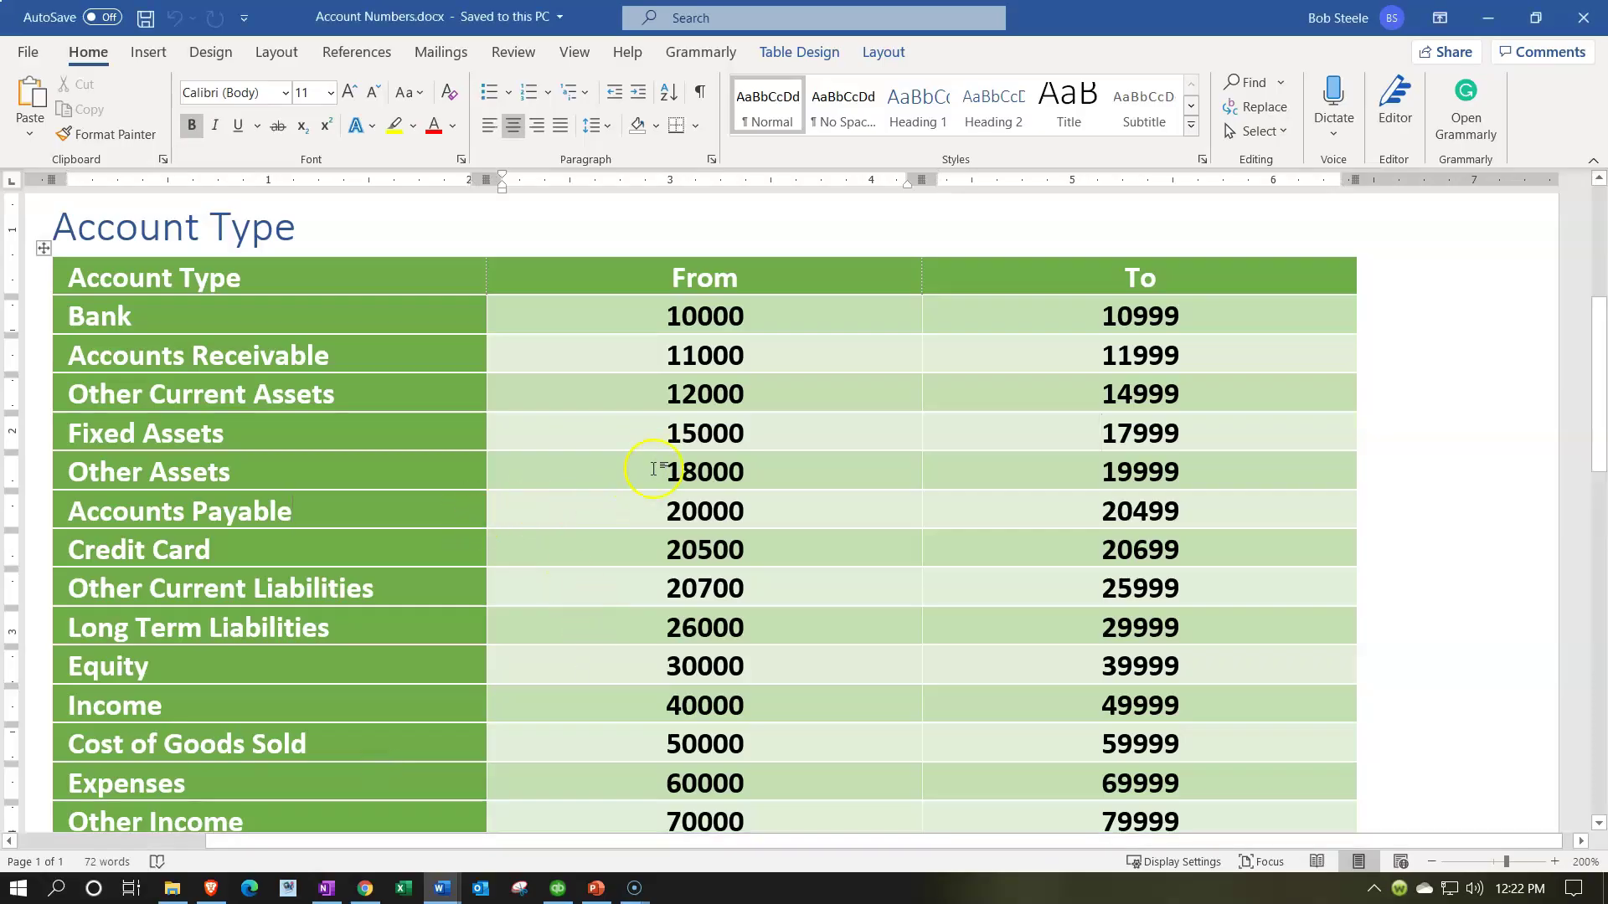
pyautogui.click(1100, 476)
pyautogui.scroll(-2, 1105, 463)
pyautogui.click(664, 411)
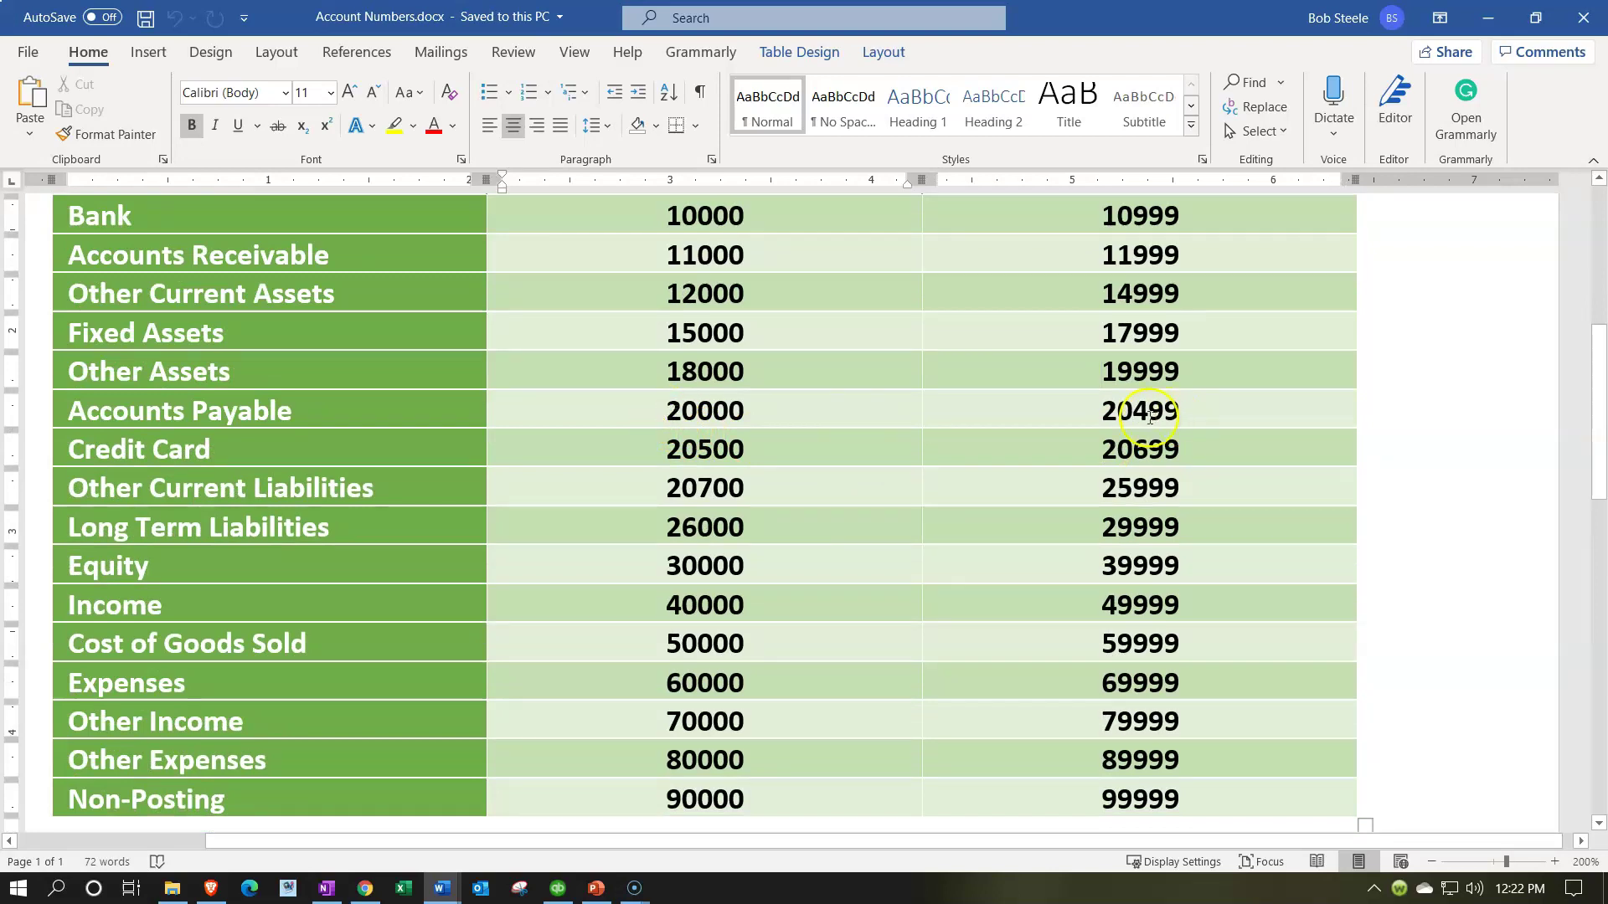
pyautogui.click(1104, 411)
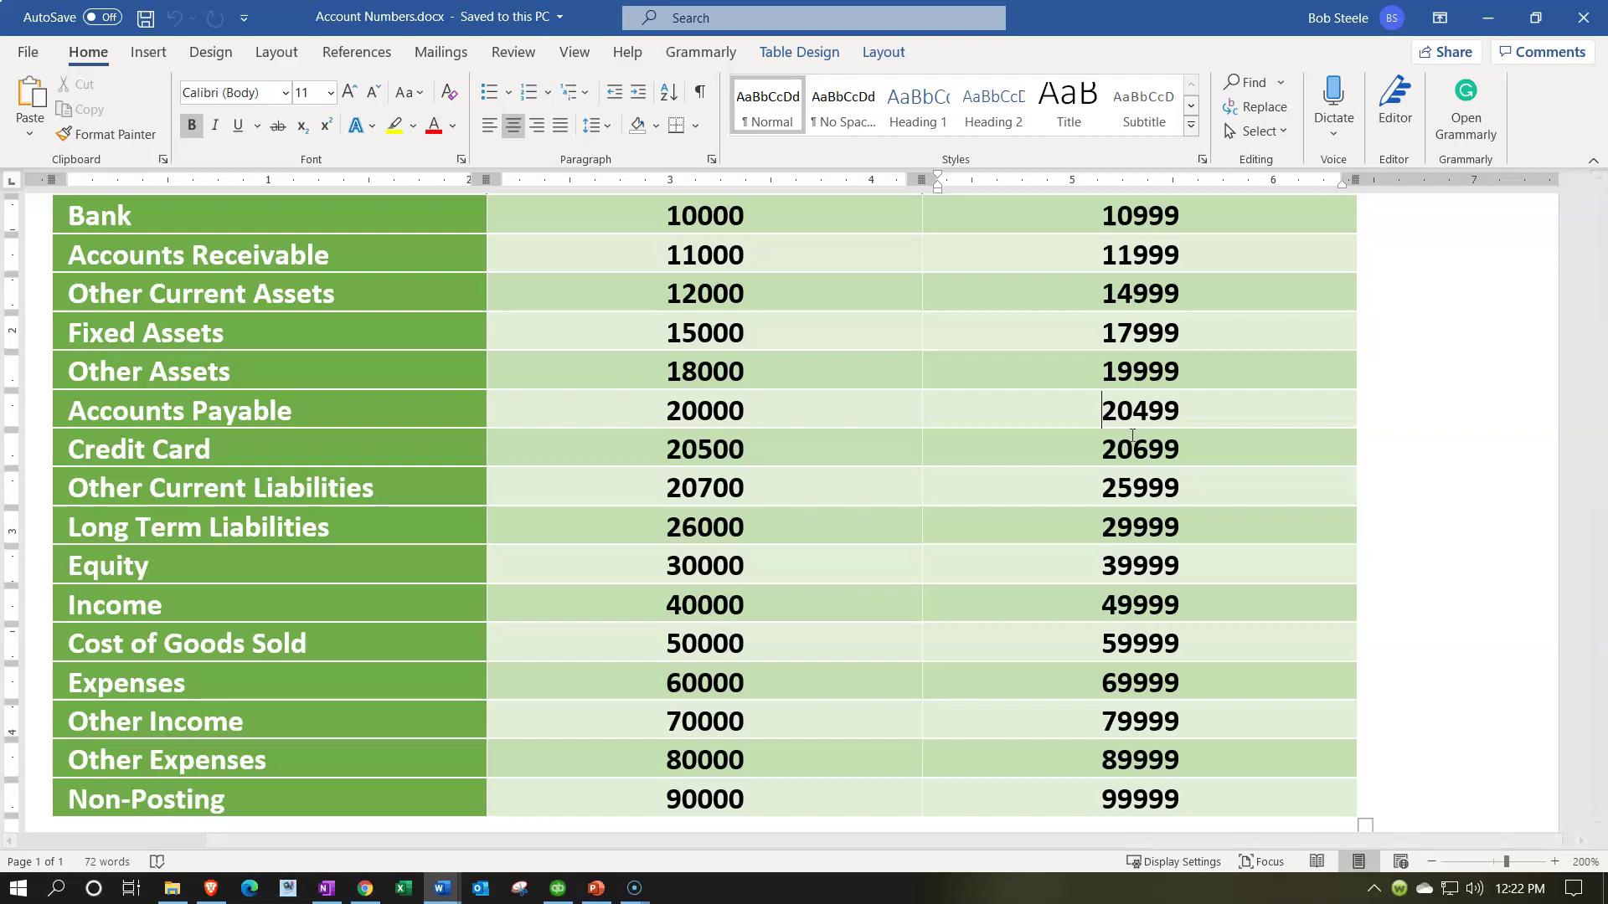
# - Examine the start and end numbers for the Credit Card, Other Current Liabilities and Long Term Liabilities account types
pyautogui.click(647, 449)
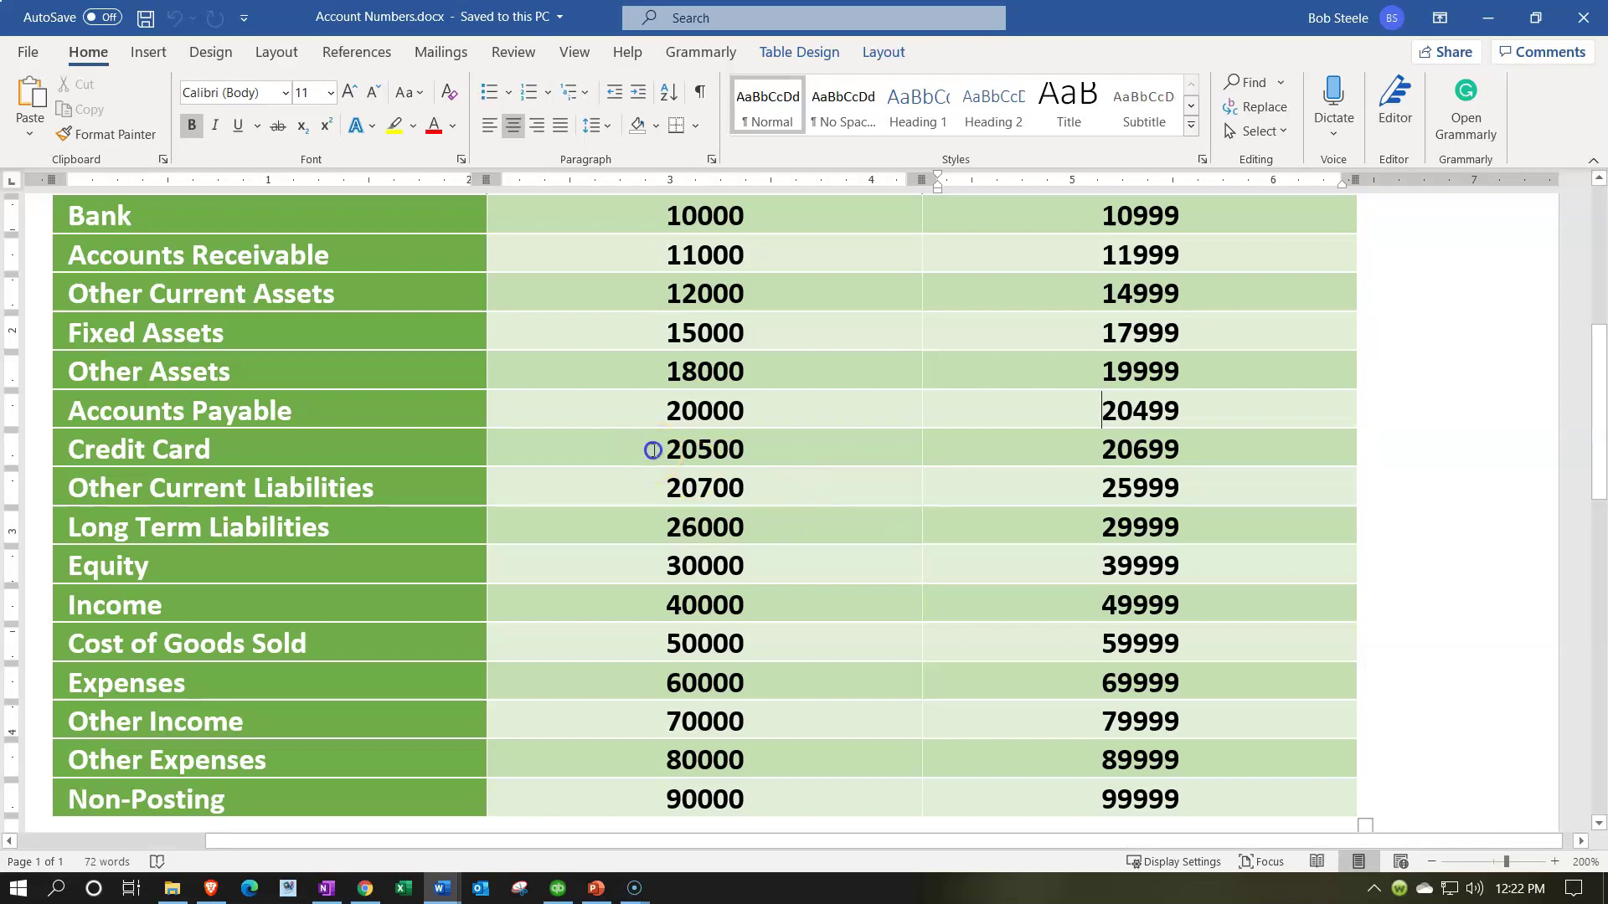
pyautogui.click(1059, 452)
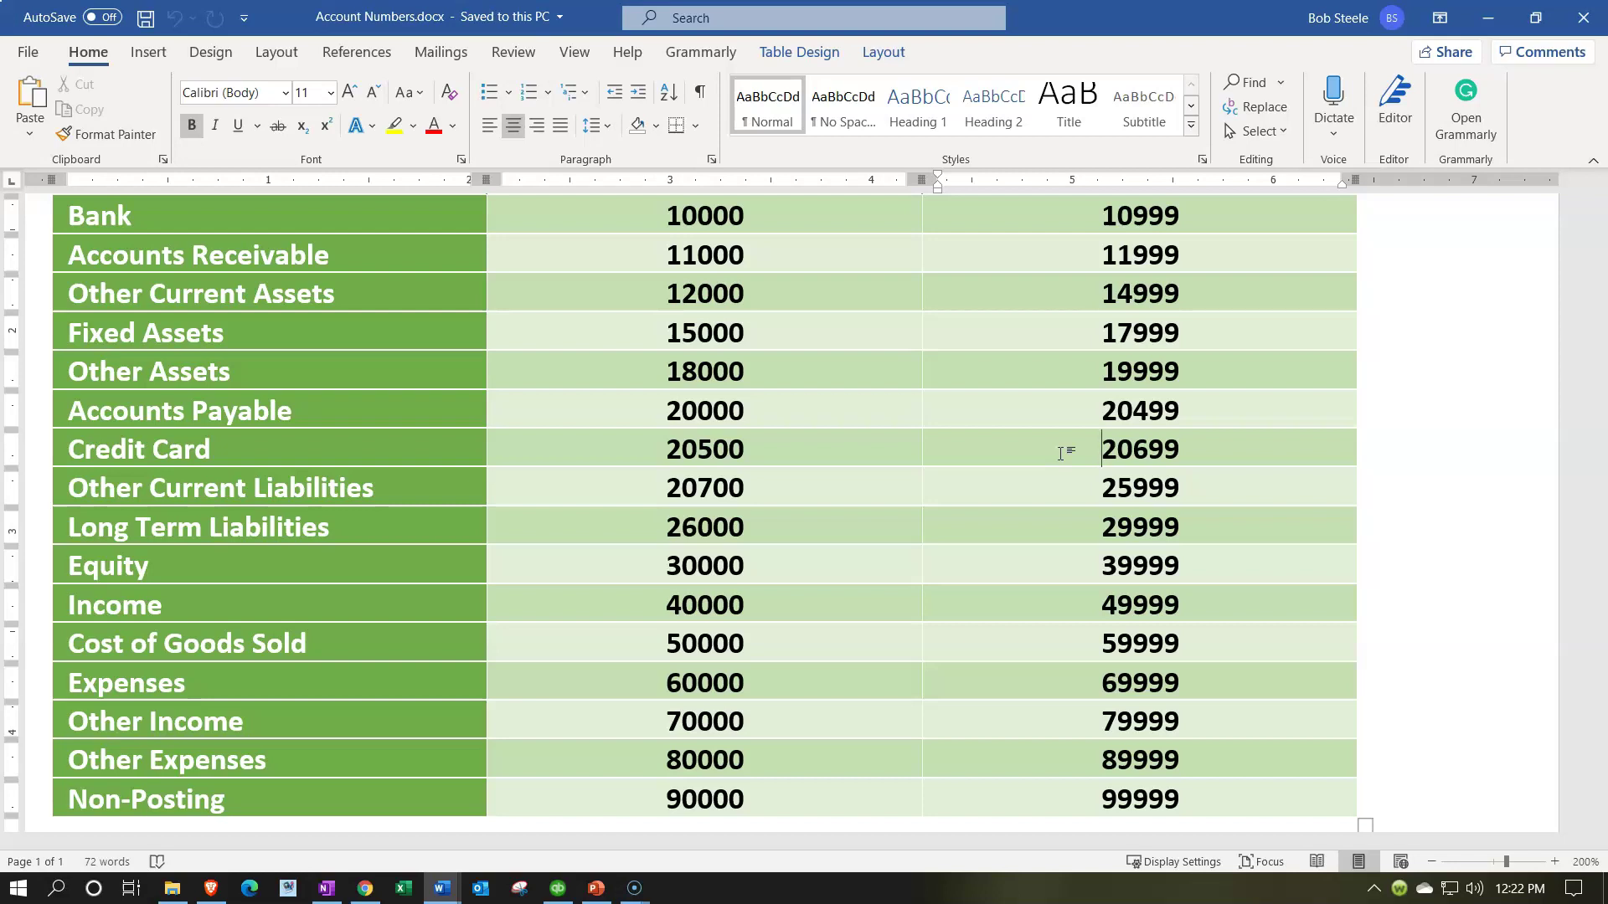
pyautogui.click(663, 487)
pyautogui.click(1069, 485)
pyautogui.click(663, 525)
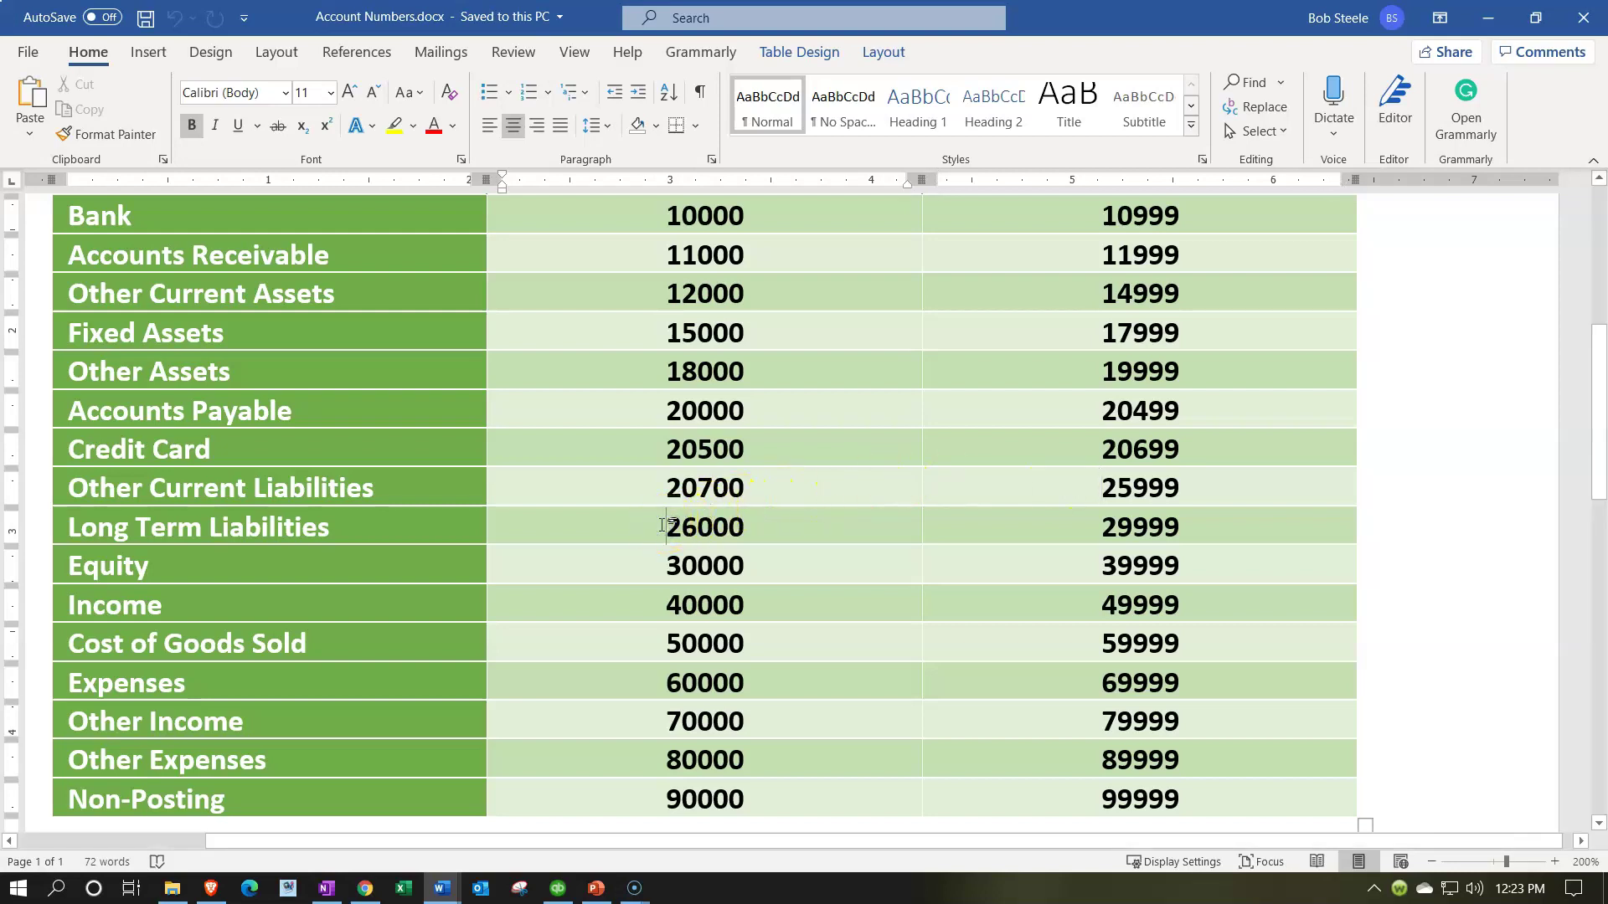
pyautogui.click(1083, 525)
# - Review the From and To numbers of the Equity, Income and Cost of Goods Sold rows
pyautogui.click(666, 567)
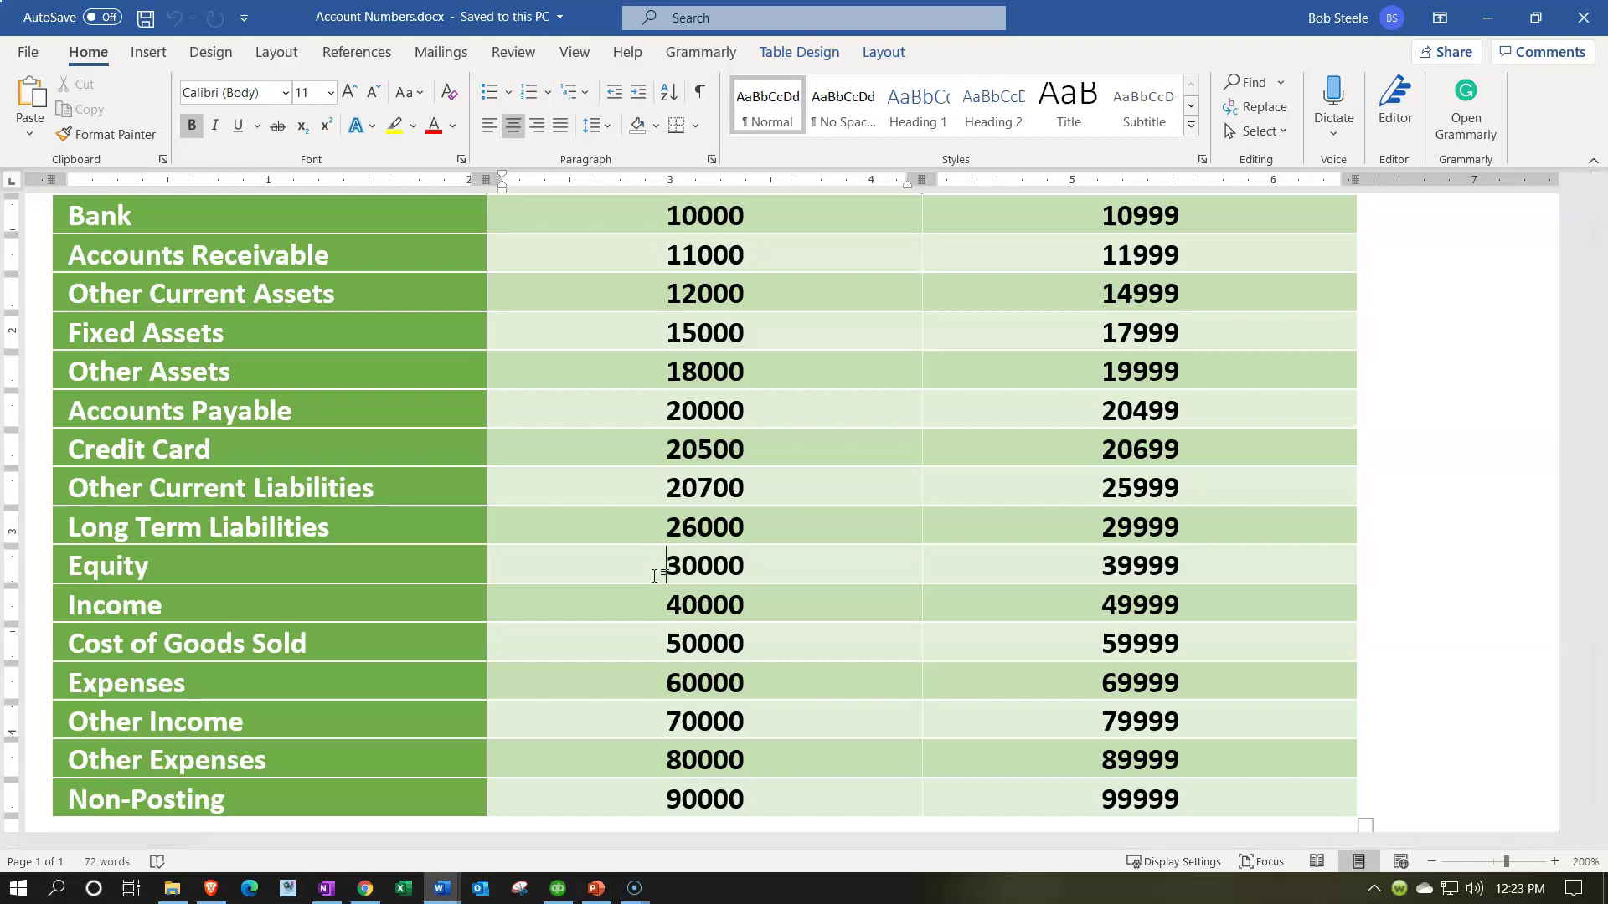
pyautogui.scroll(-1, 654, 576)
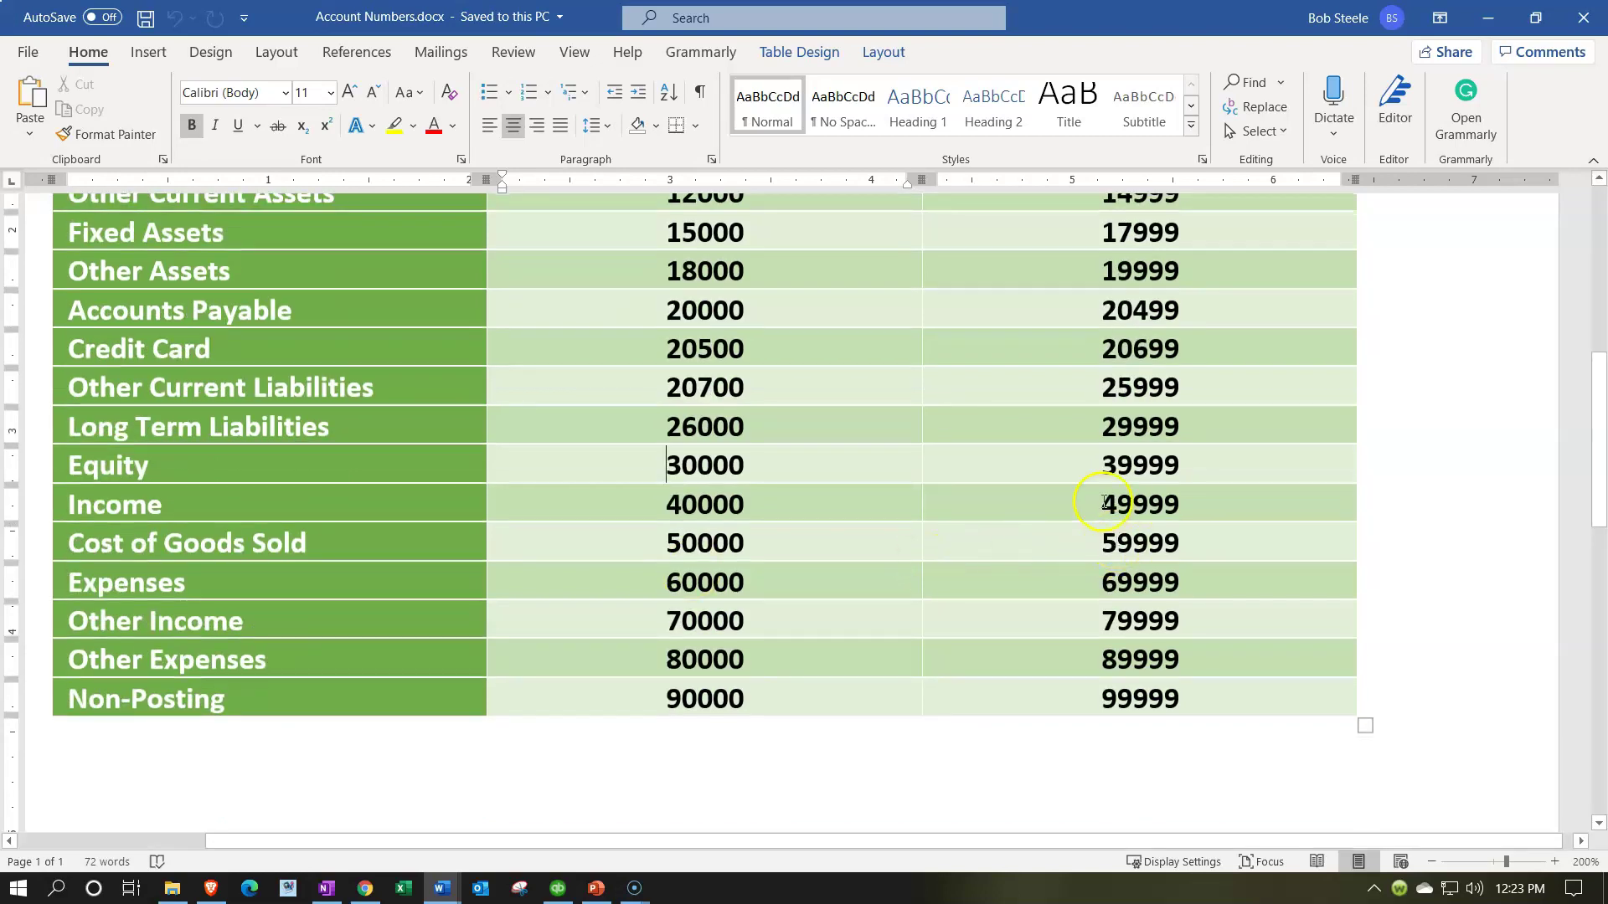
pyautogui.click(1102, 472)
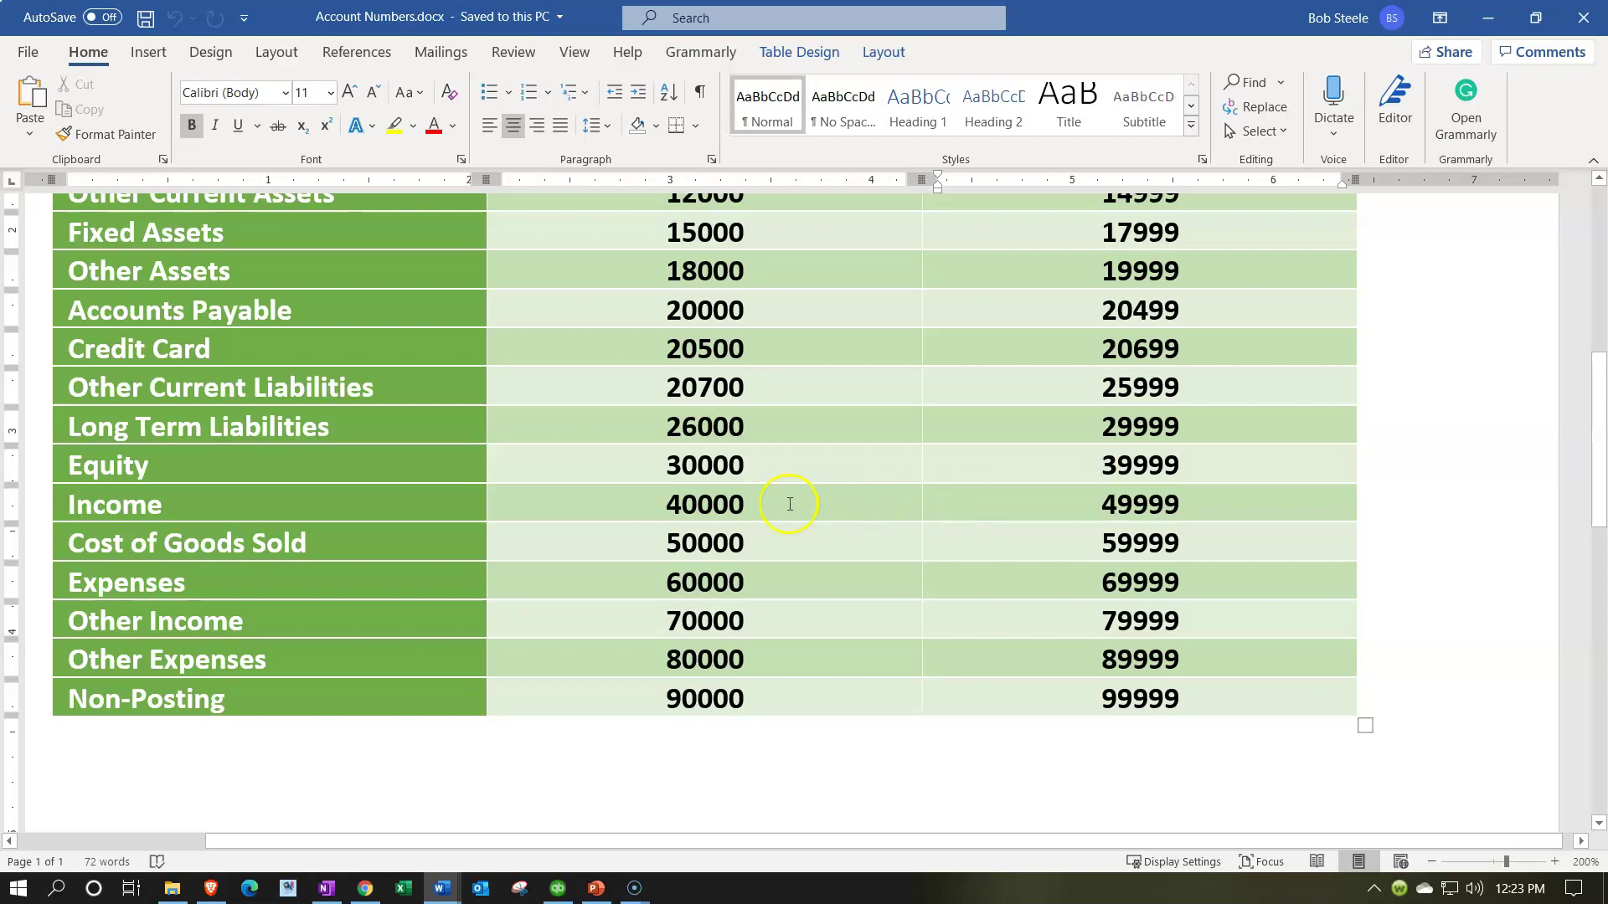
pyautogui.click(657, 504)
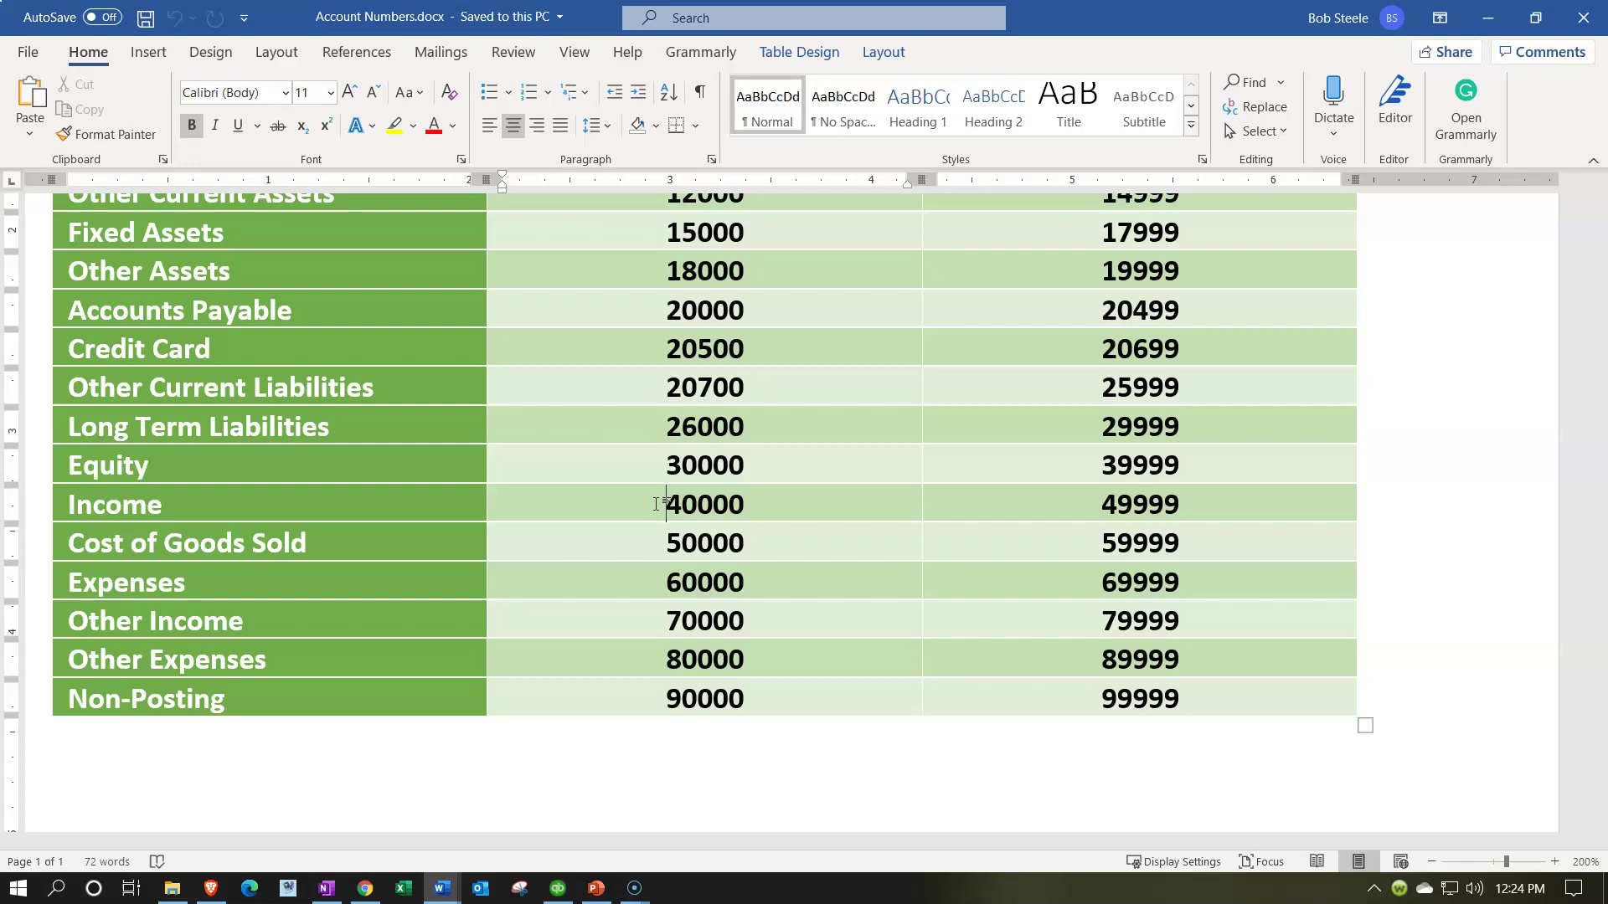
pyautogui.click(1072, 505)
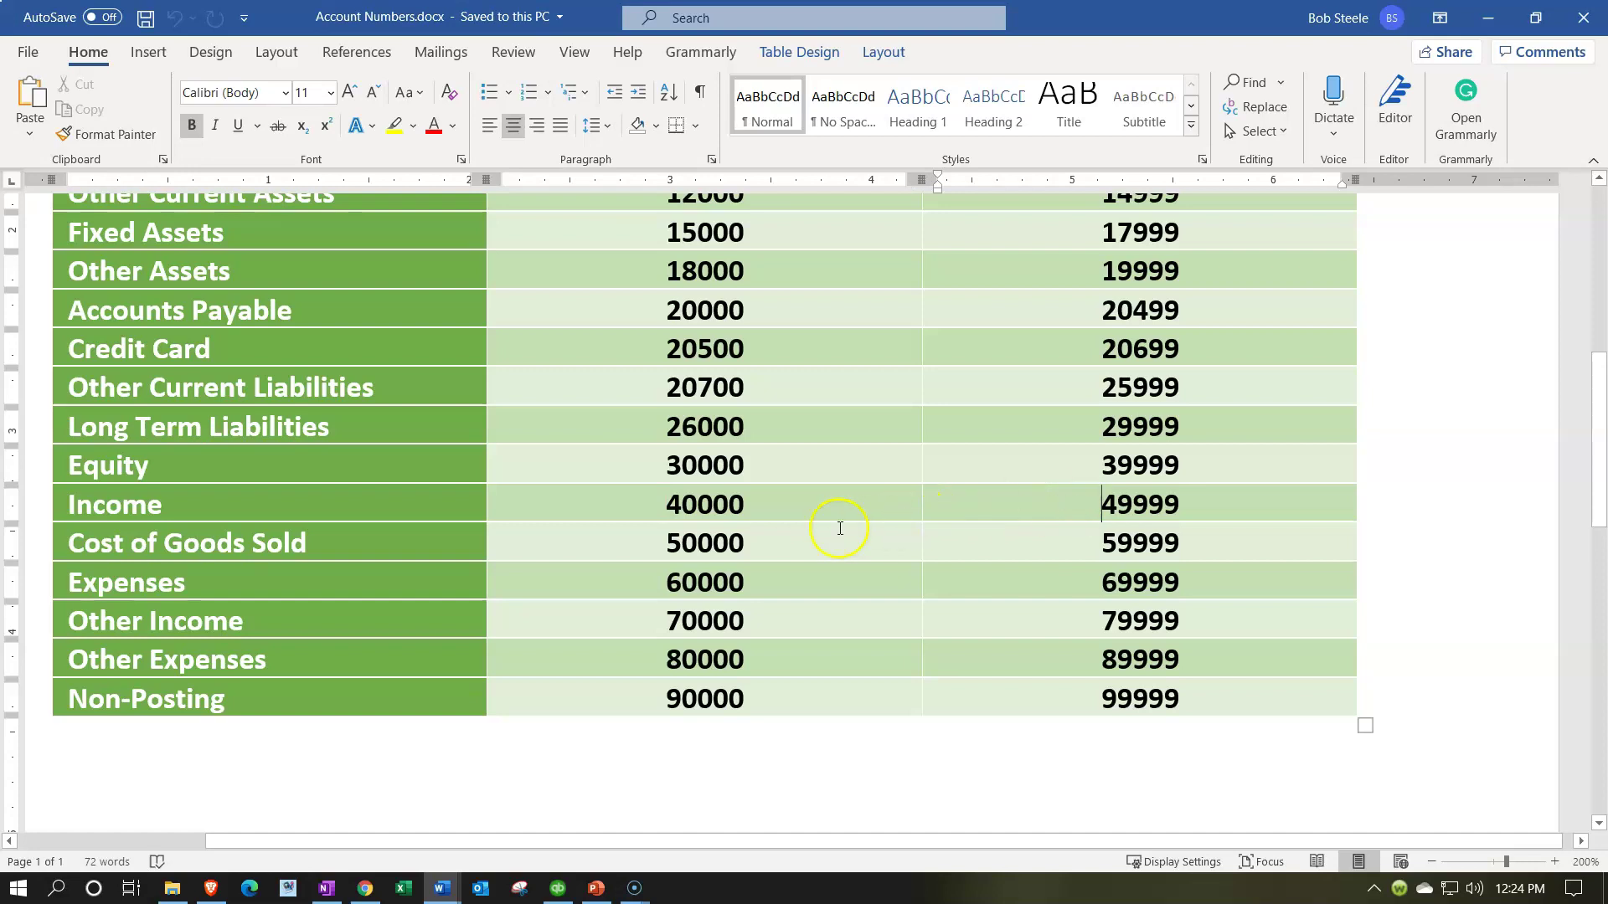
pyautogui.click(656, 553)
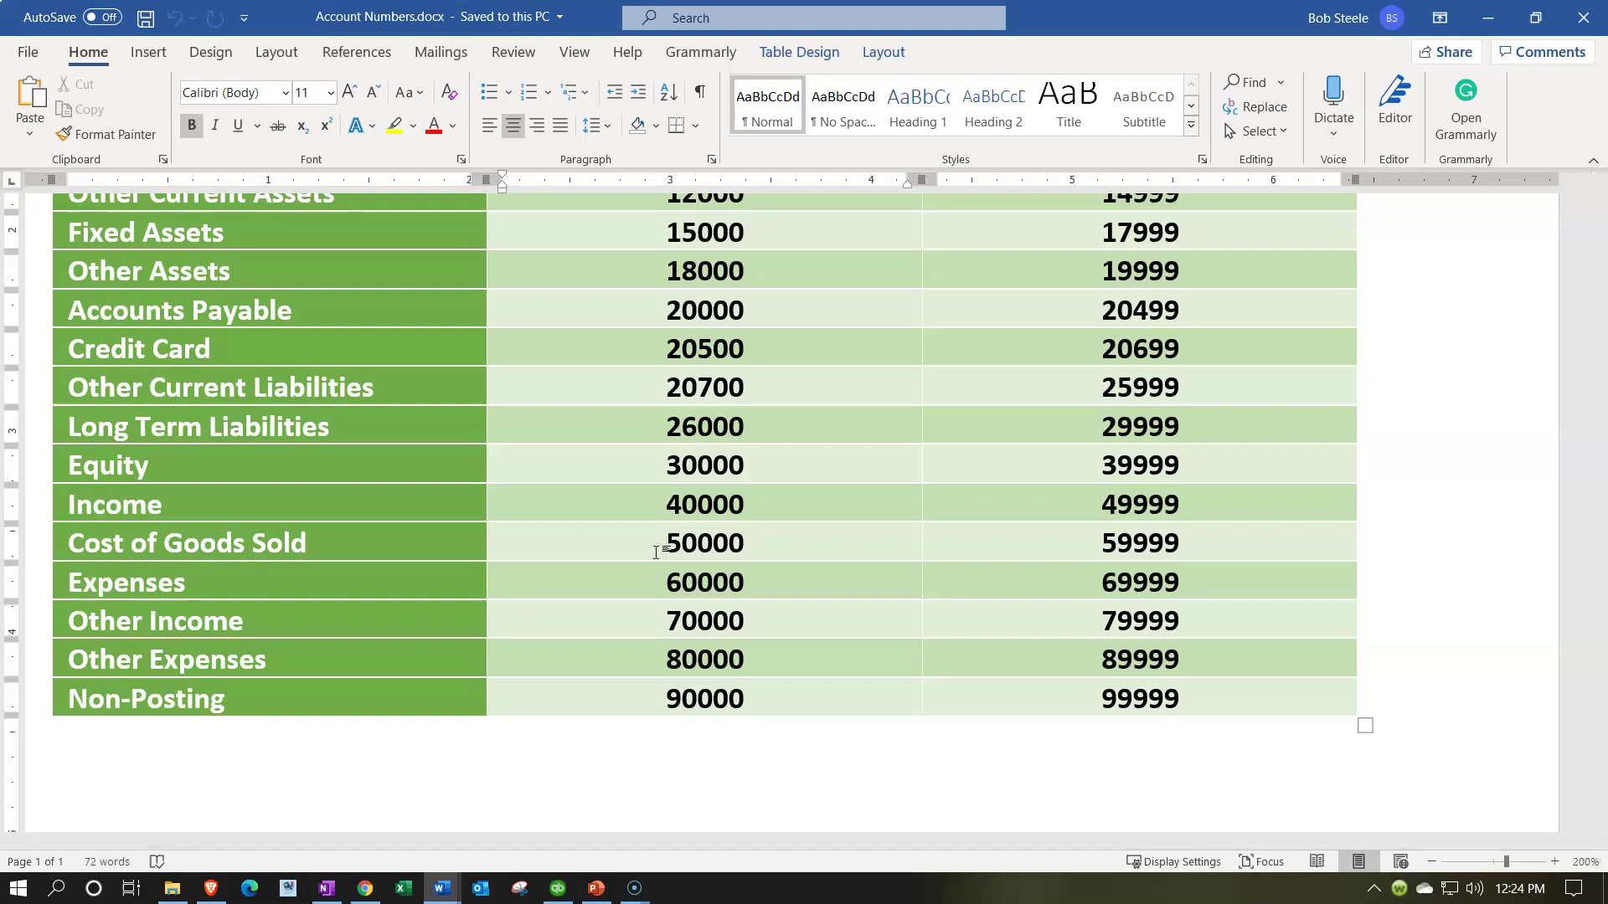
pyautogui.click(1048, 551)
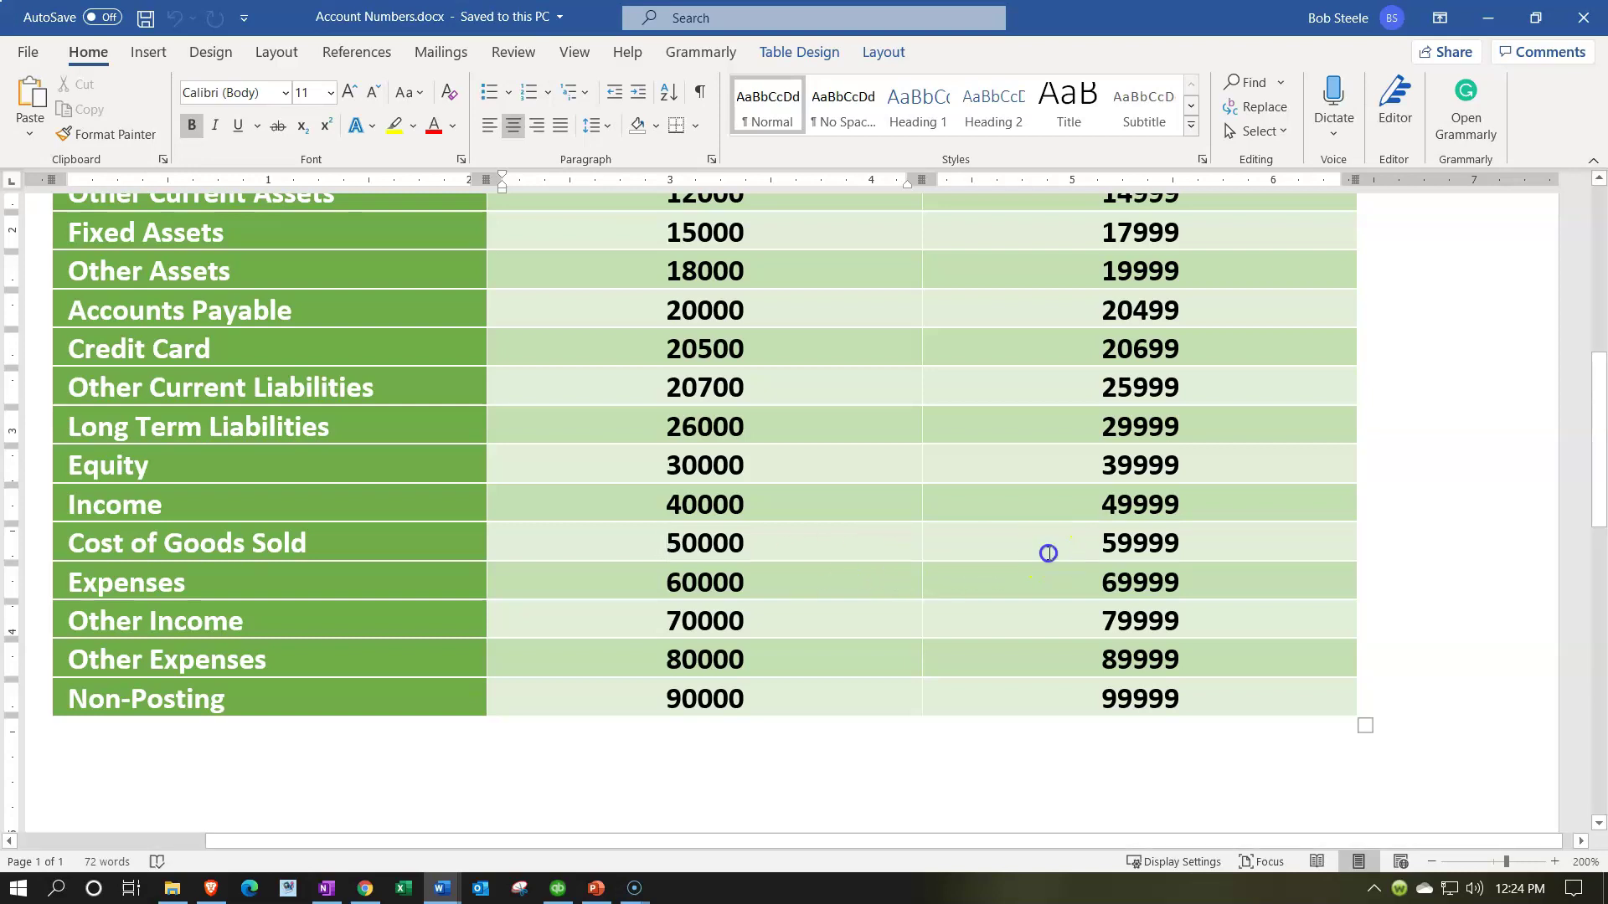
# - Examine the number ranges for Expenses, Other Income, Other Expenses and Non-Posting, then return to the start of the table
pyautogui.click(664, 586)
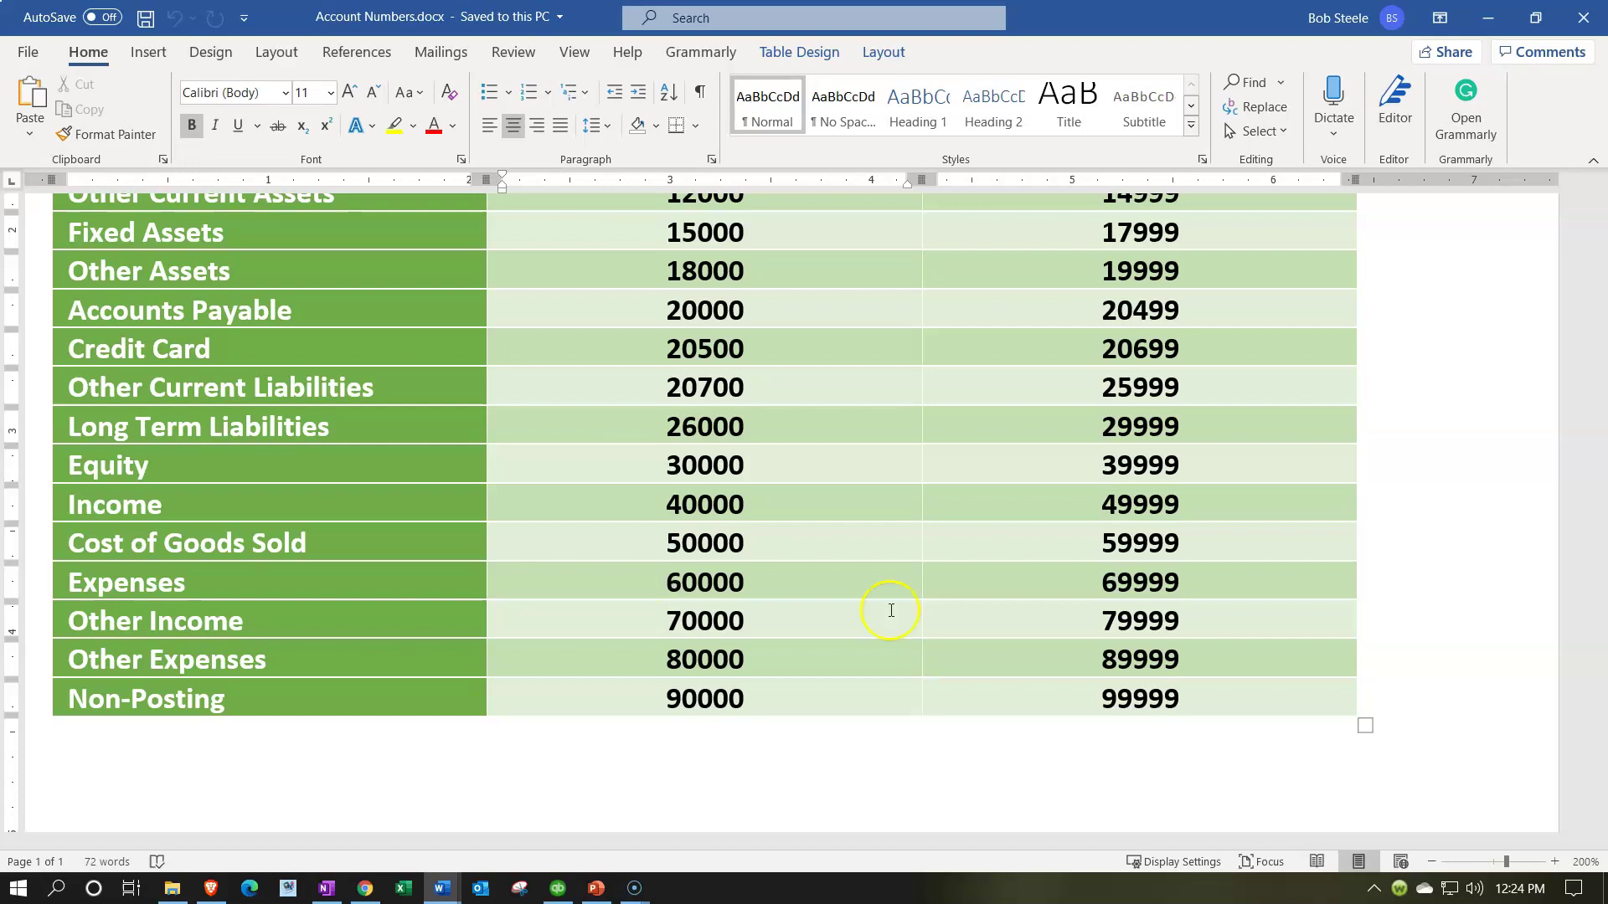
pyautogui.click(1059, 597)
pyautogui.click(658, 578)
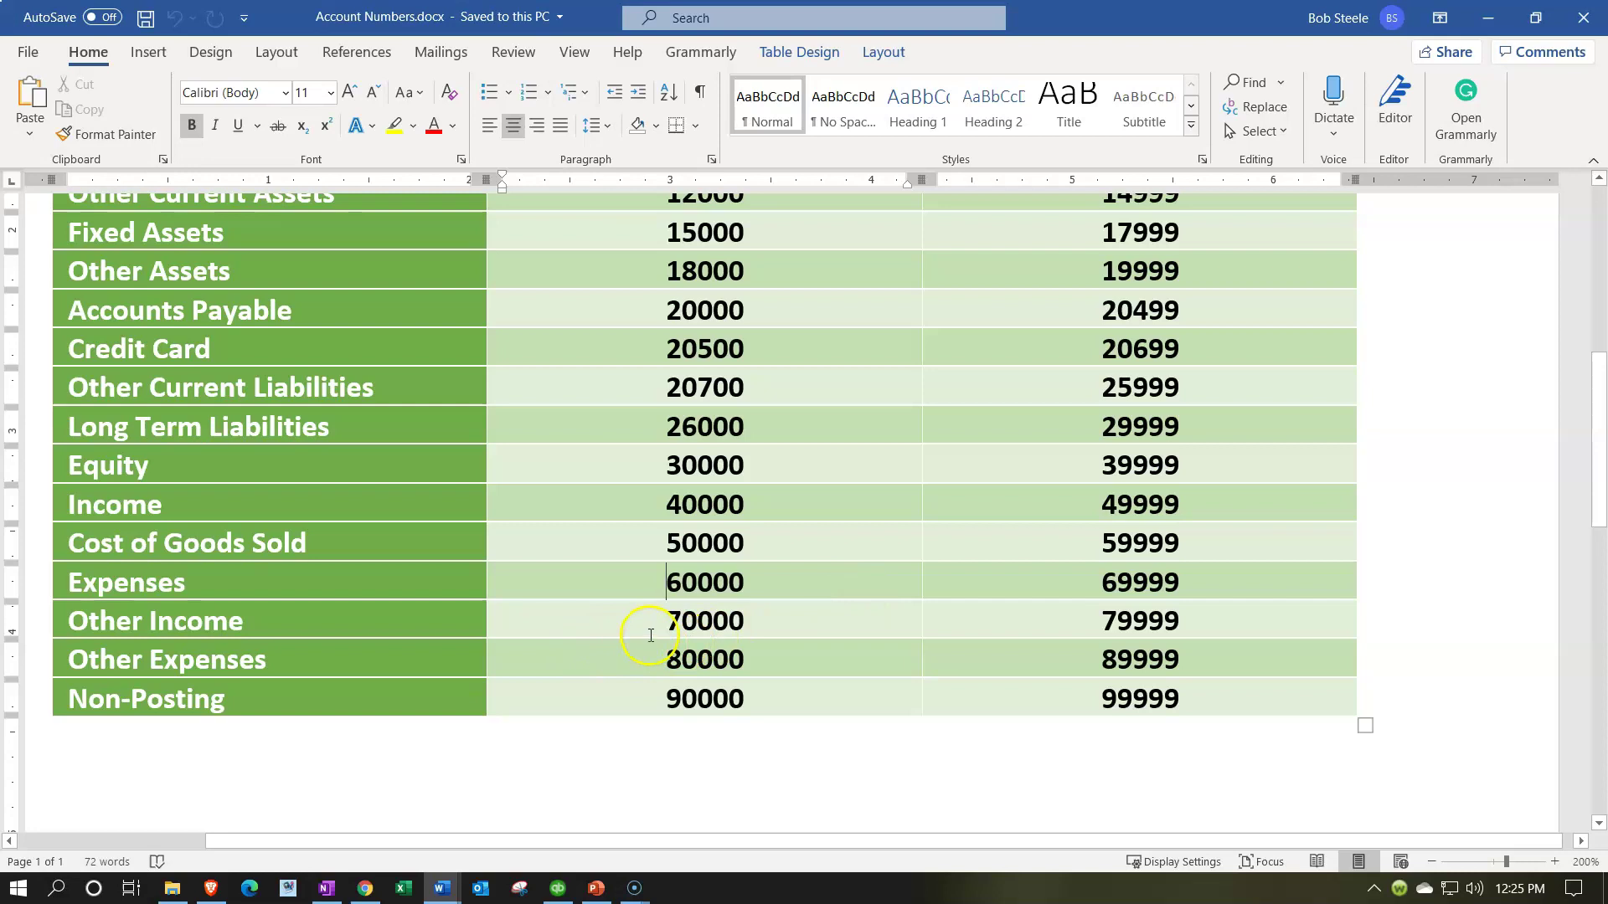
pyautogui.click(669, 607)
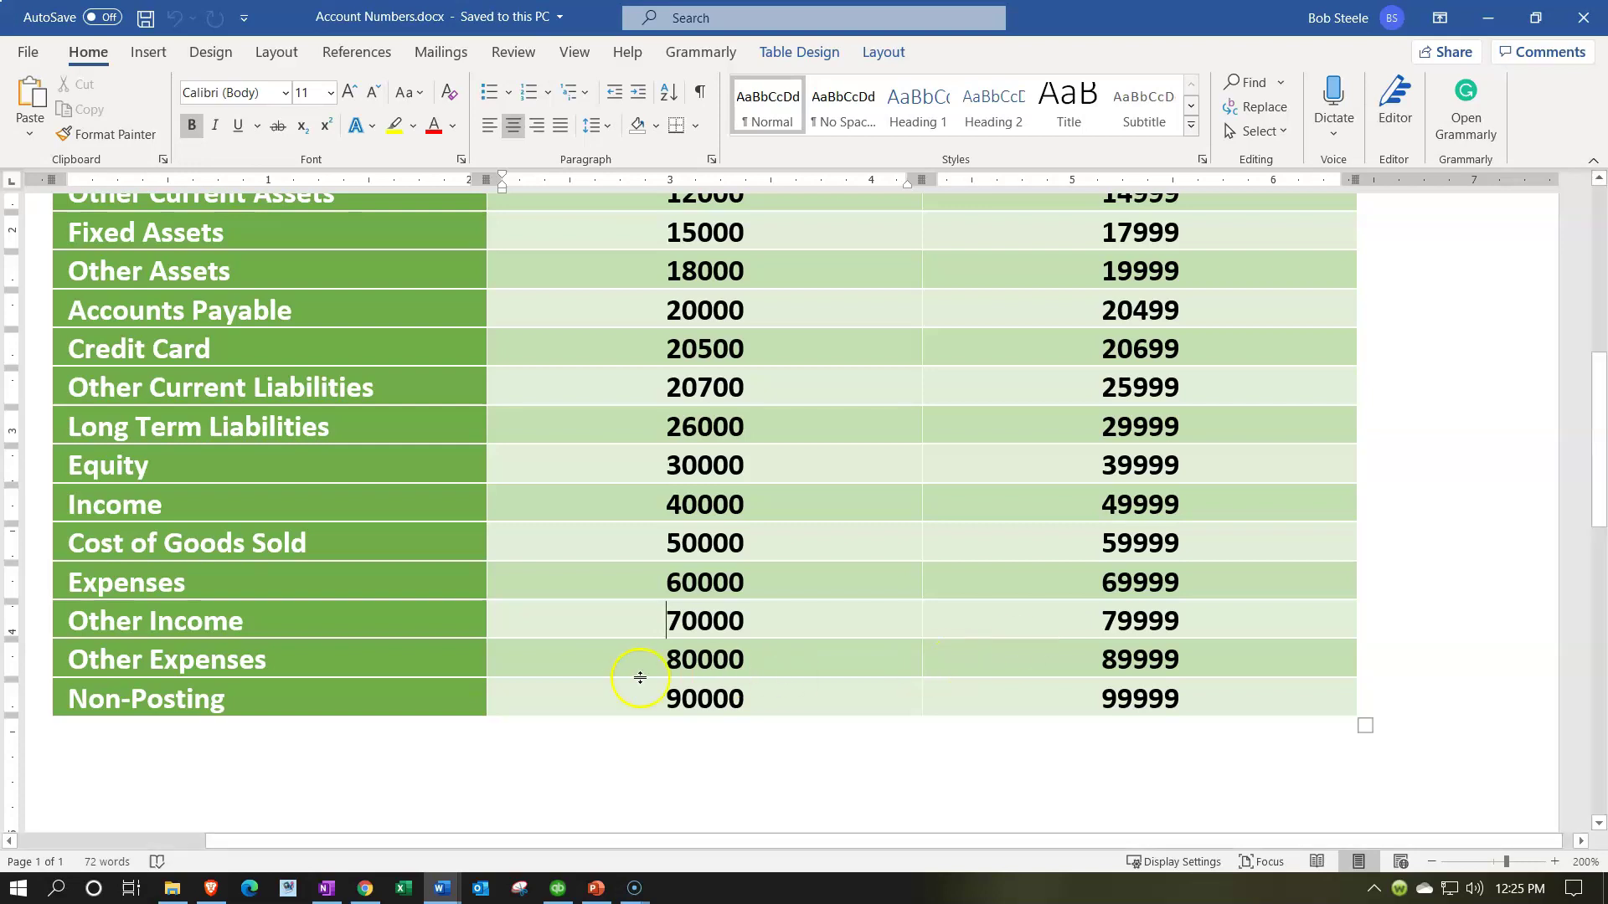
pyautogui.click(637, 649)
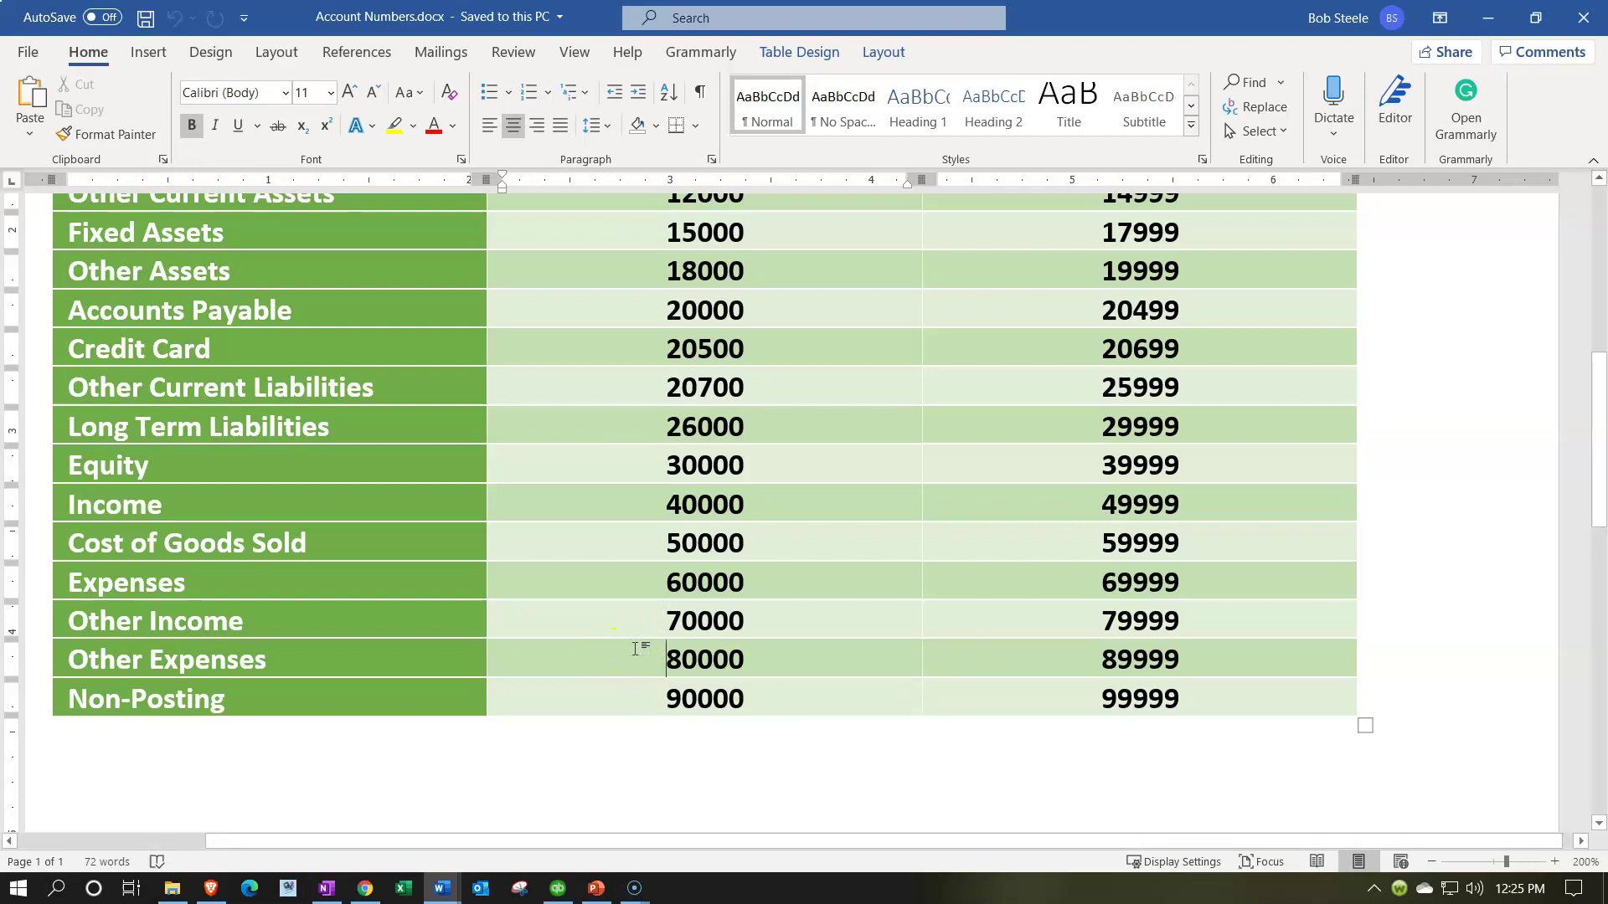
pyautogui.click(1085, 656)
pyautogui.click(633, 706)
pyautogui.click(637, 698)
pyautogui.scroll(3, 636, 698)
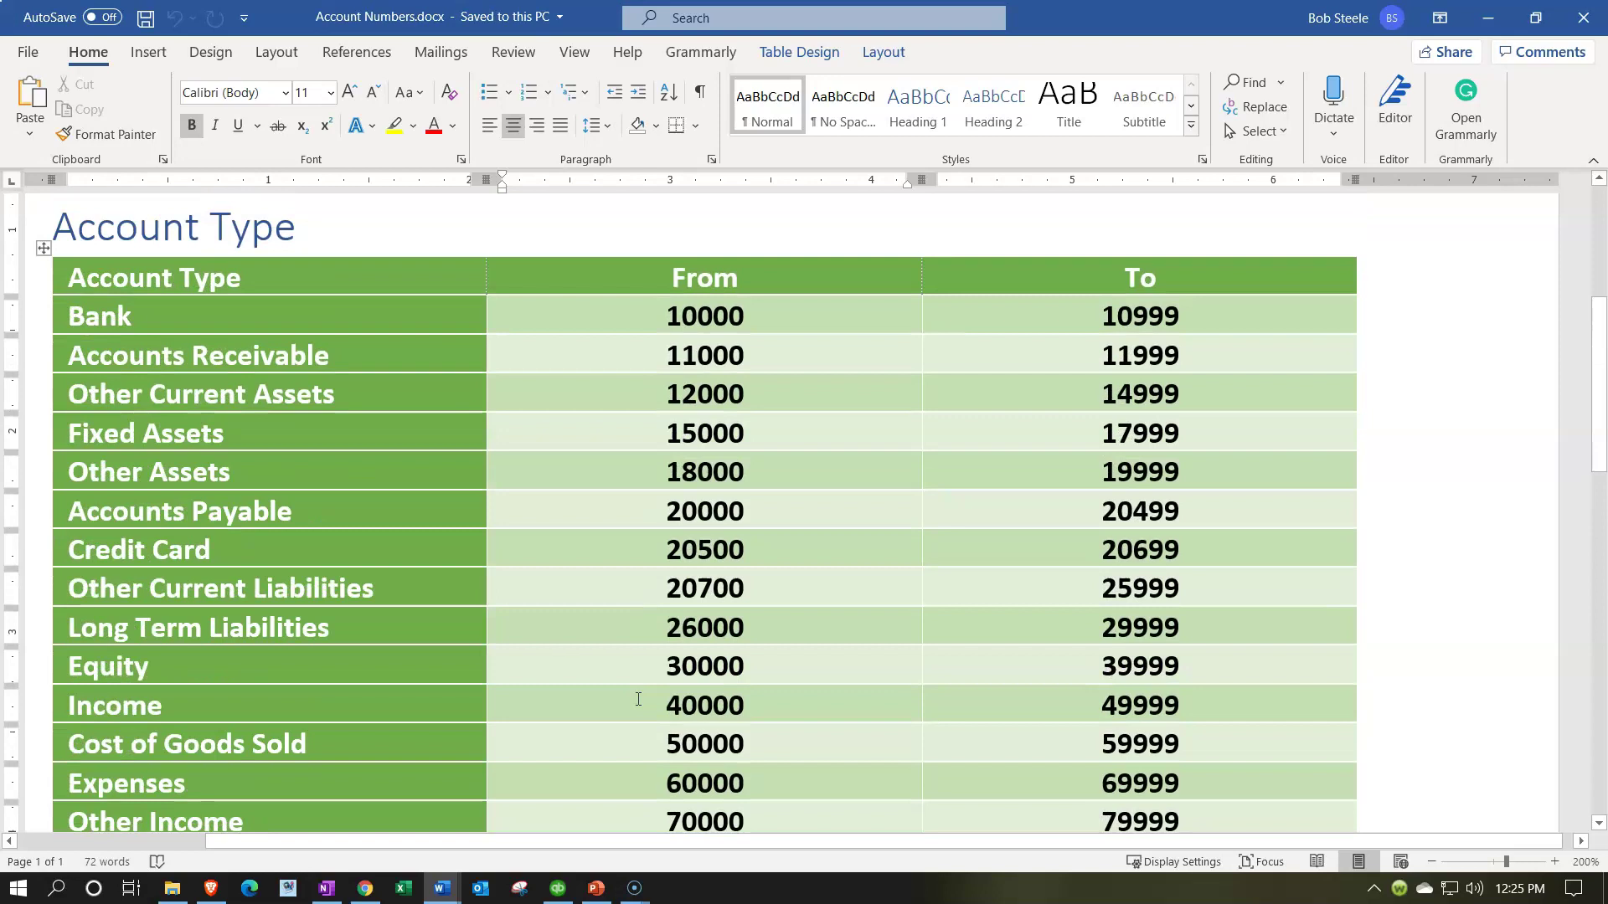
pyautogui.click(603, 722)
# - Check the sample company's chart of accounts in QuickBooks, then view the lower account types in Account Numbers.docx in Word
pyautogui.click(558, 888)
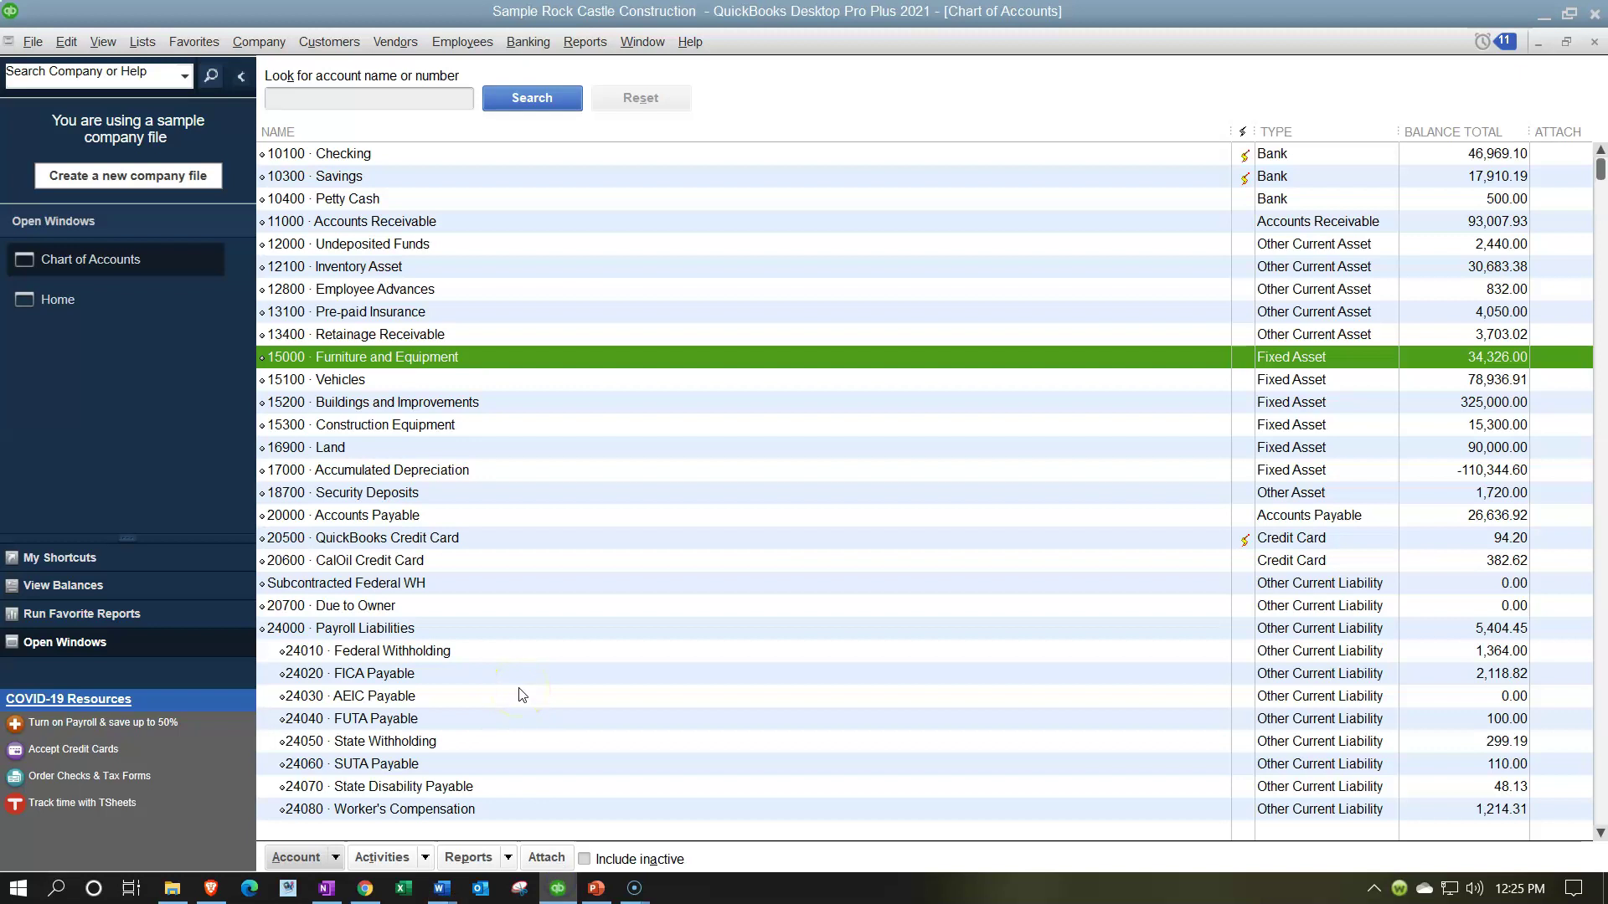
pyautogui.click(442, 888)
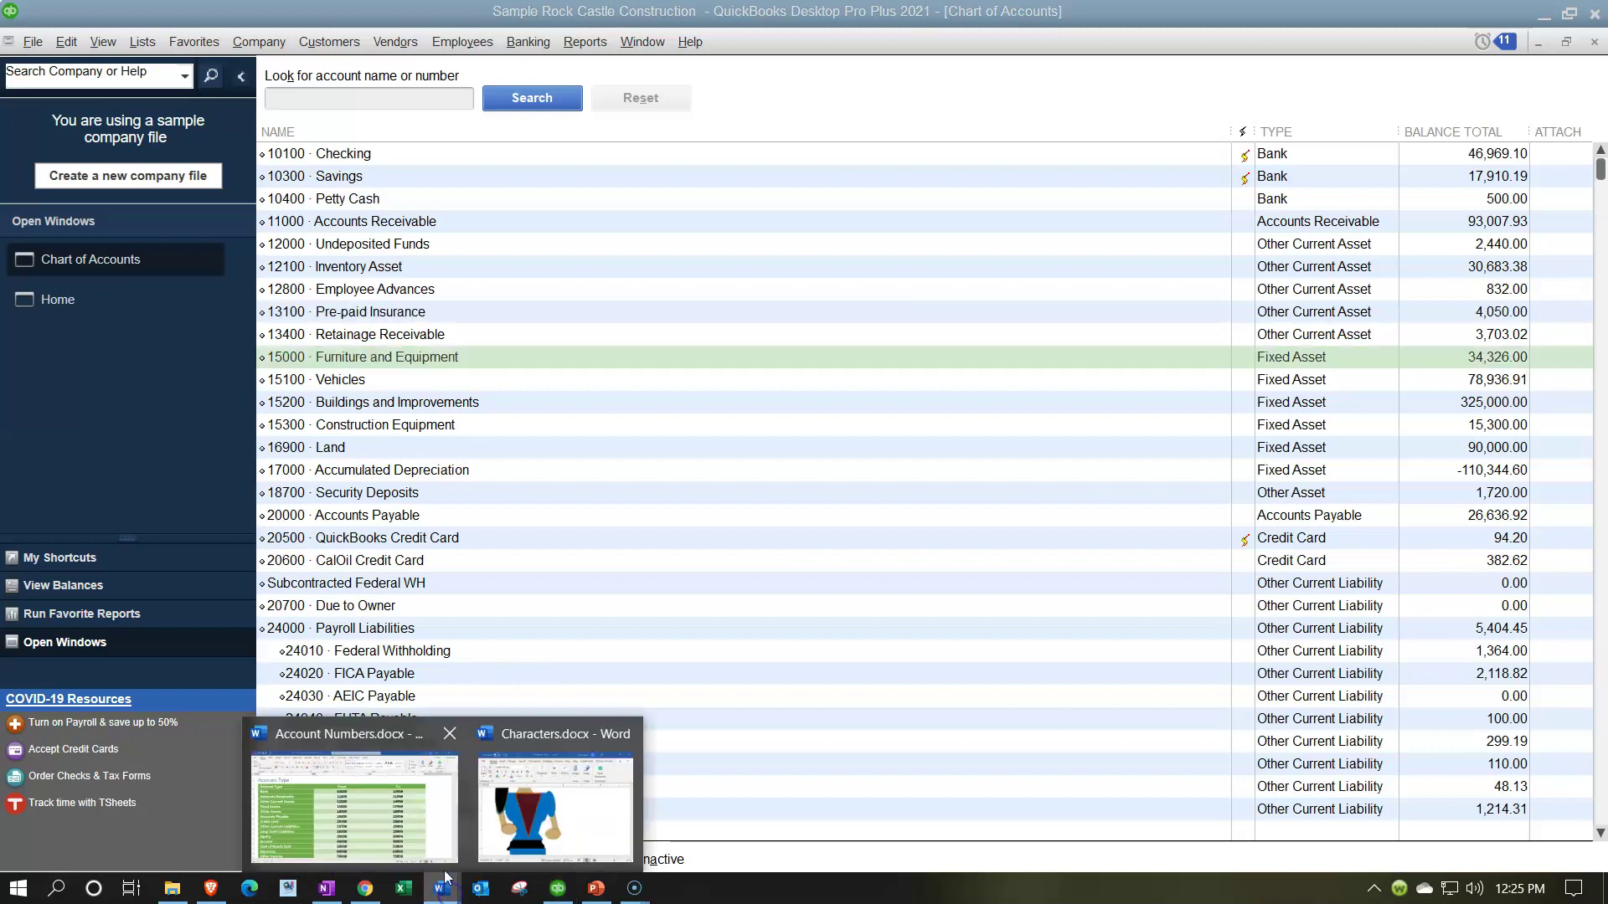
pyautogui.click(419, 823)
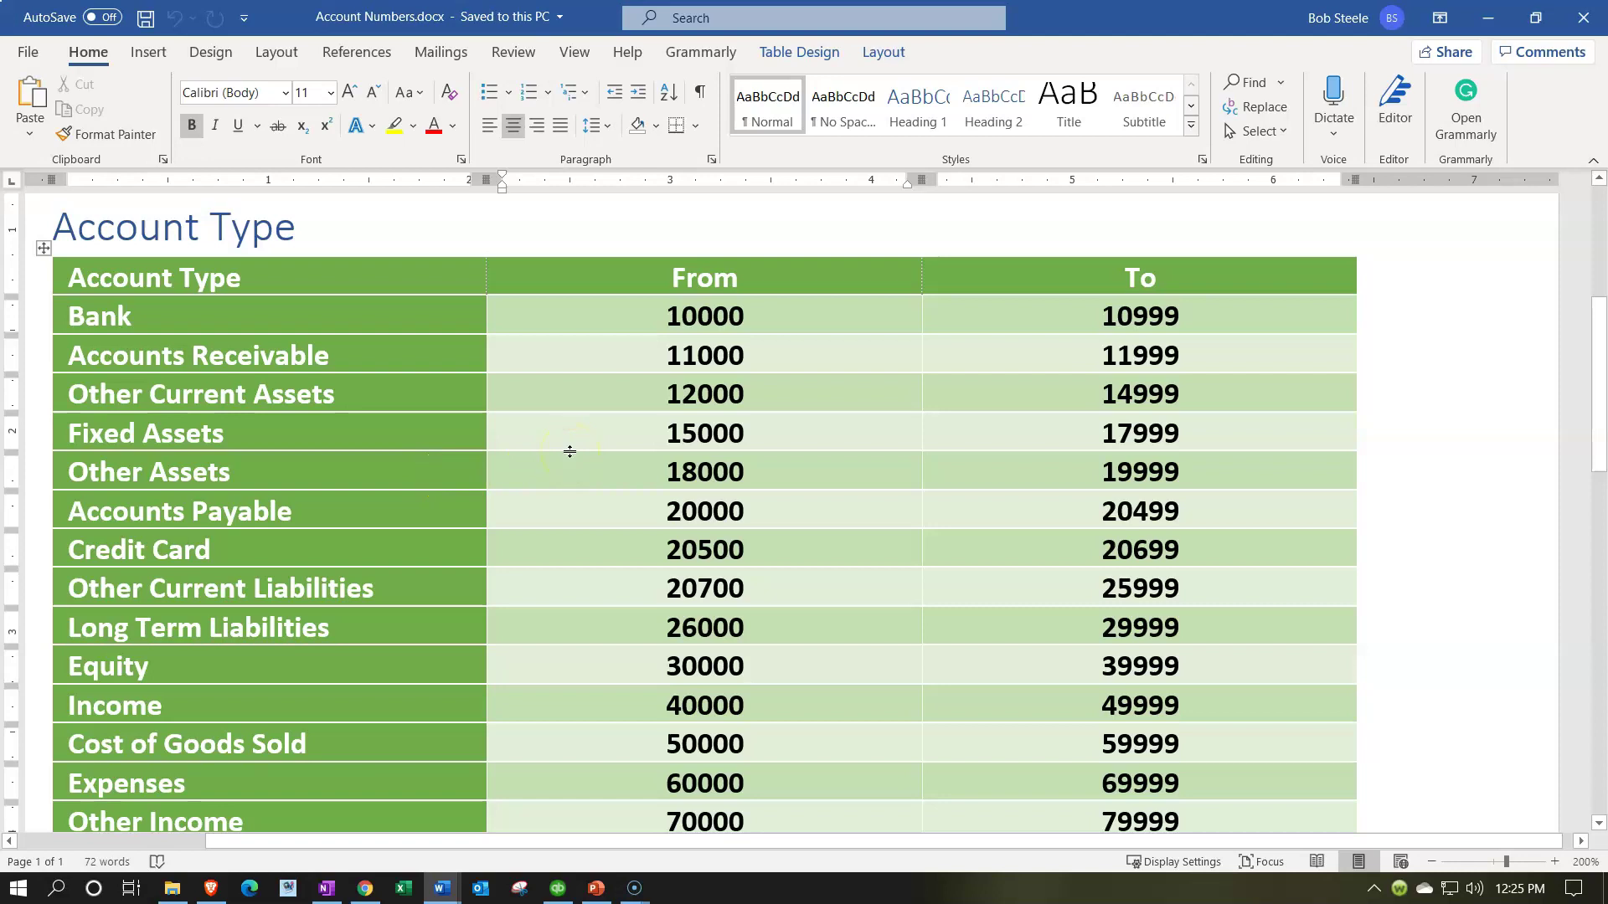
pyautogui.scroll(-4, 570, 451)
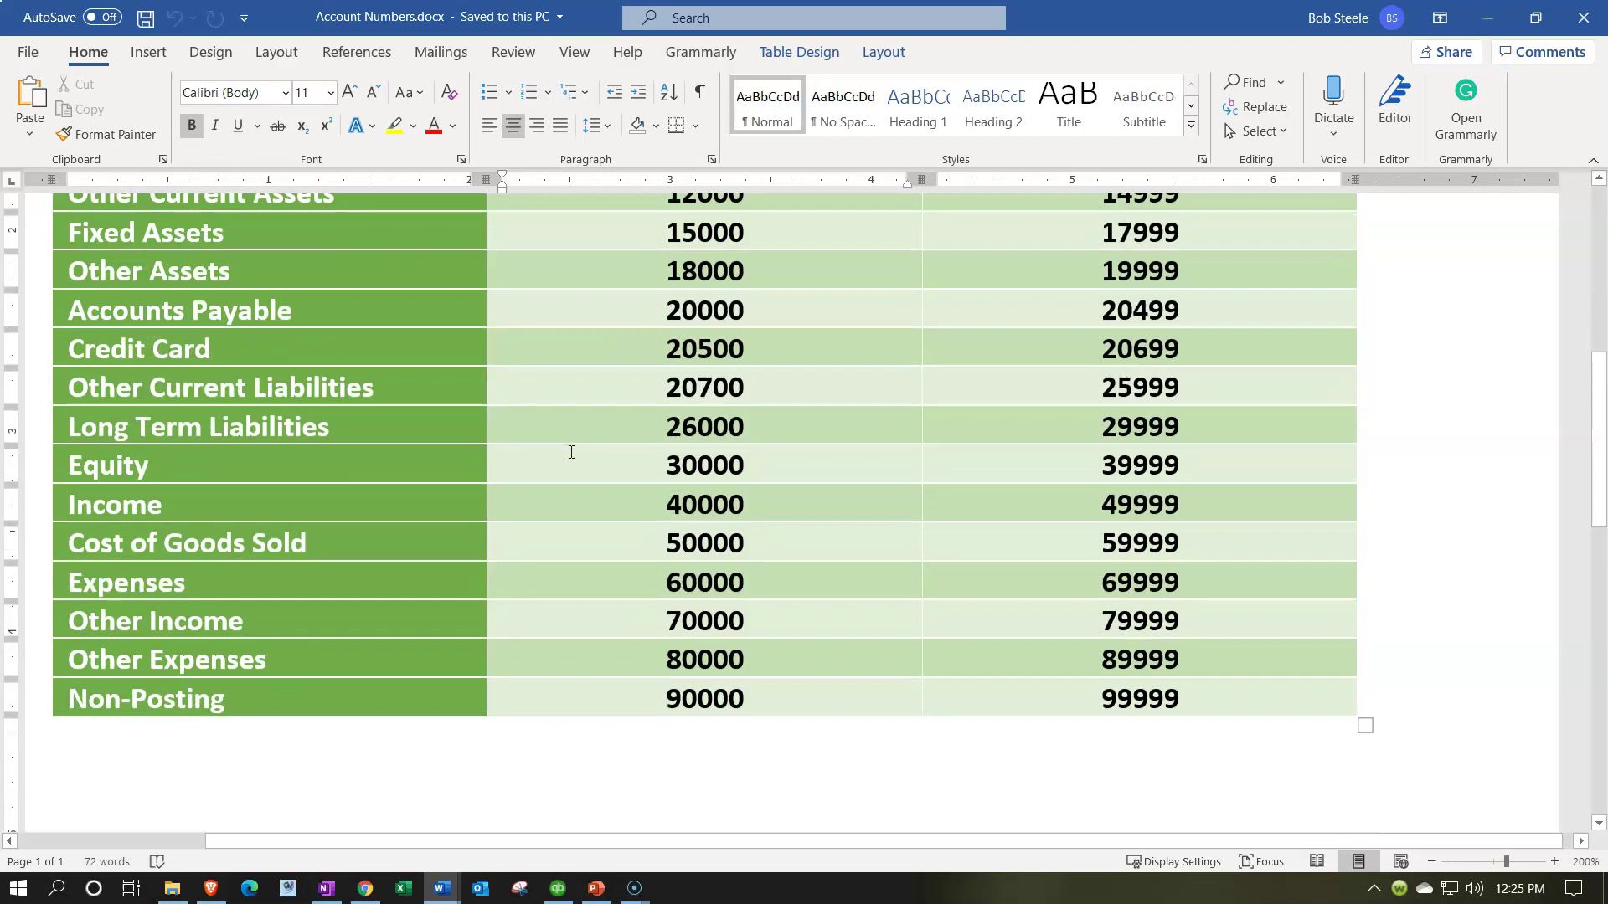